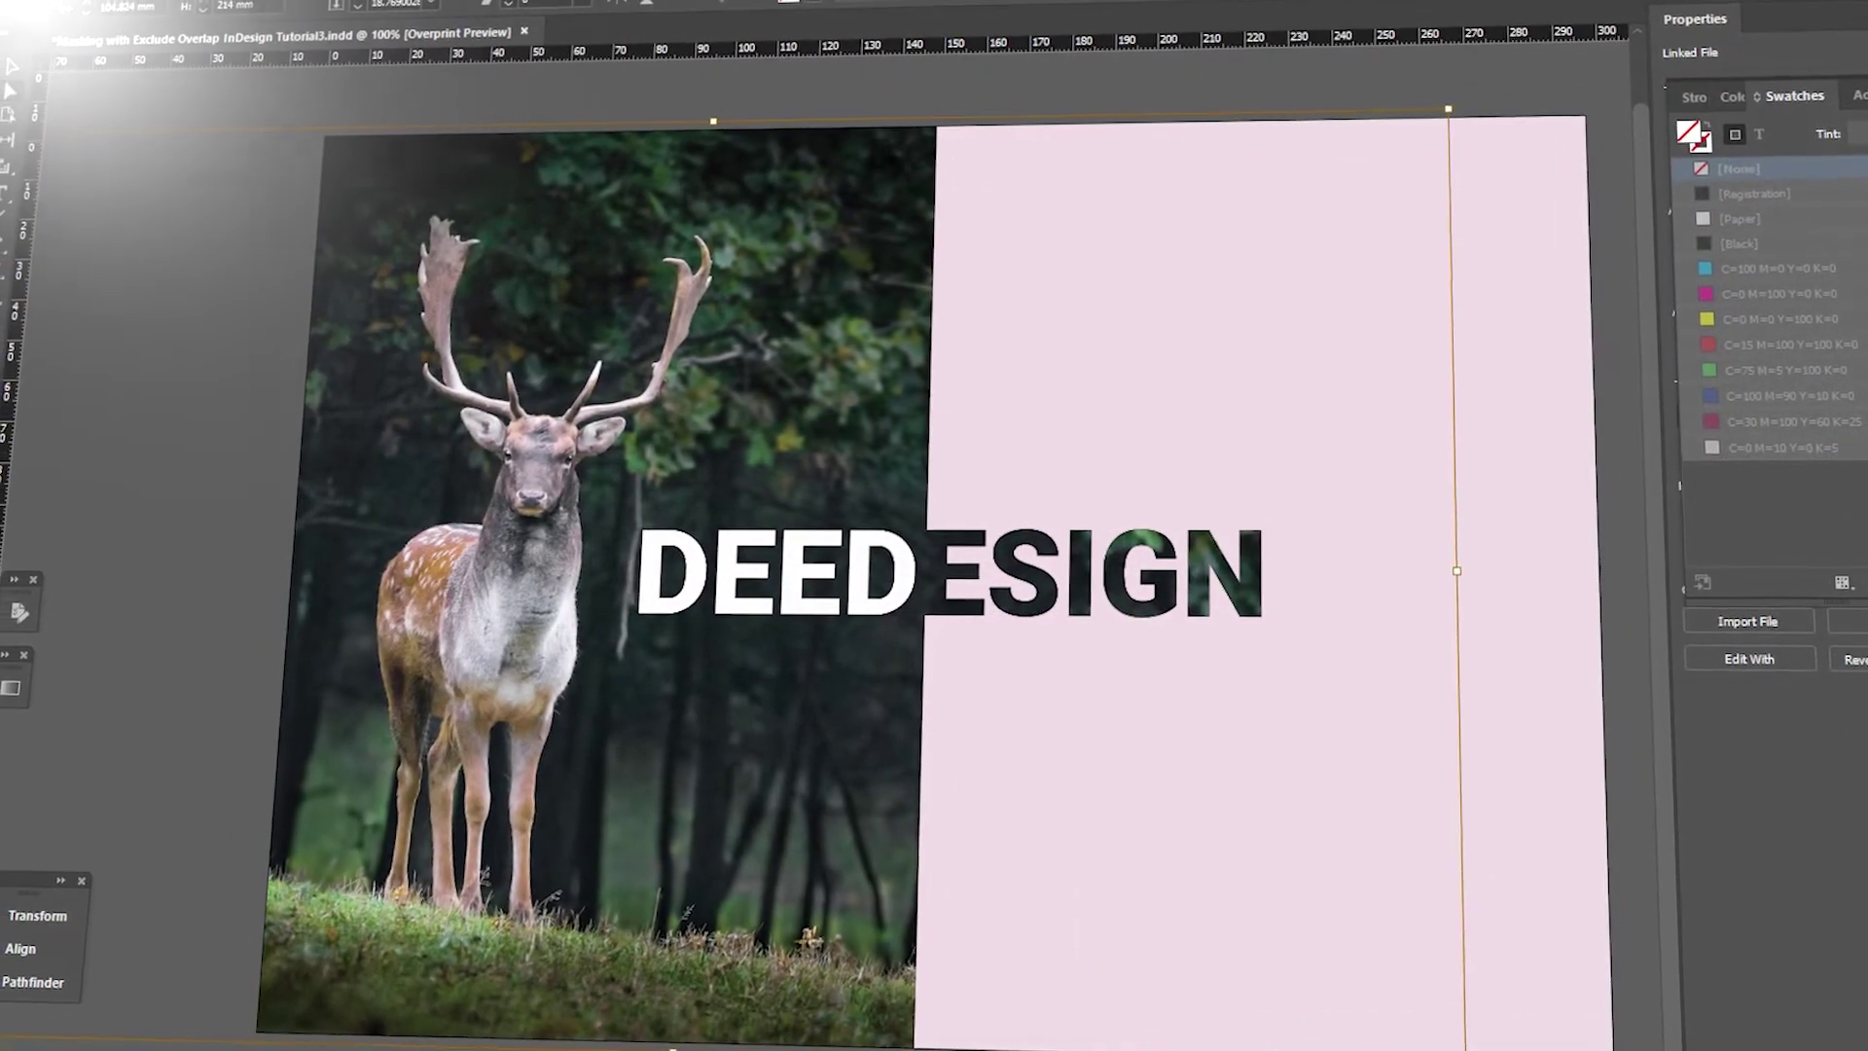
click(1606, 179)
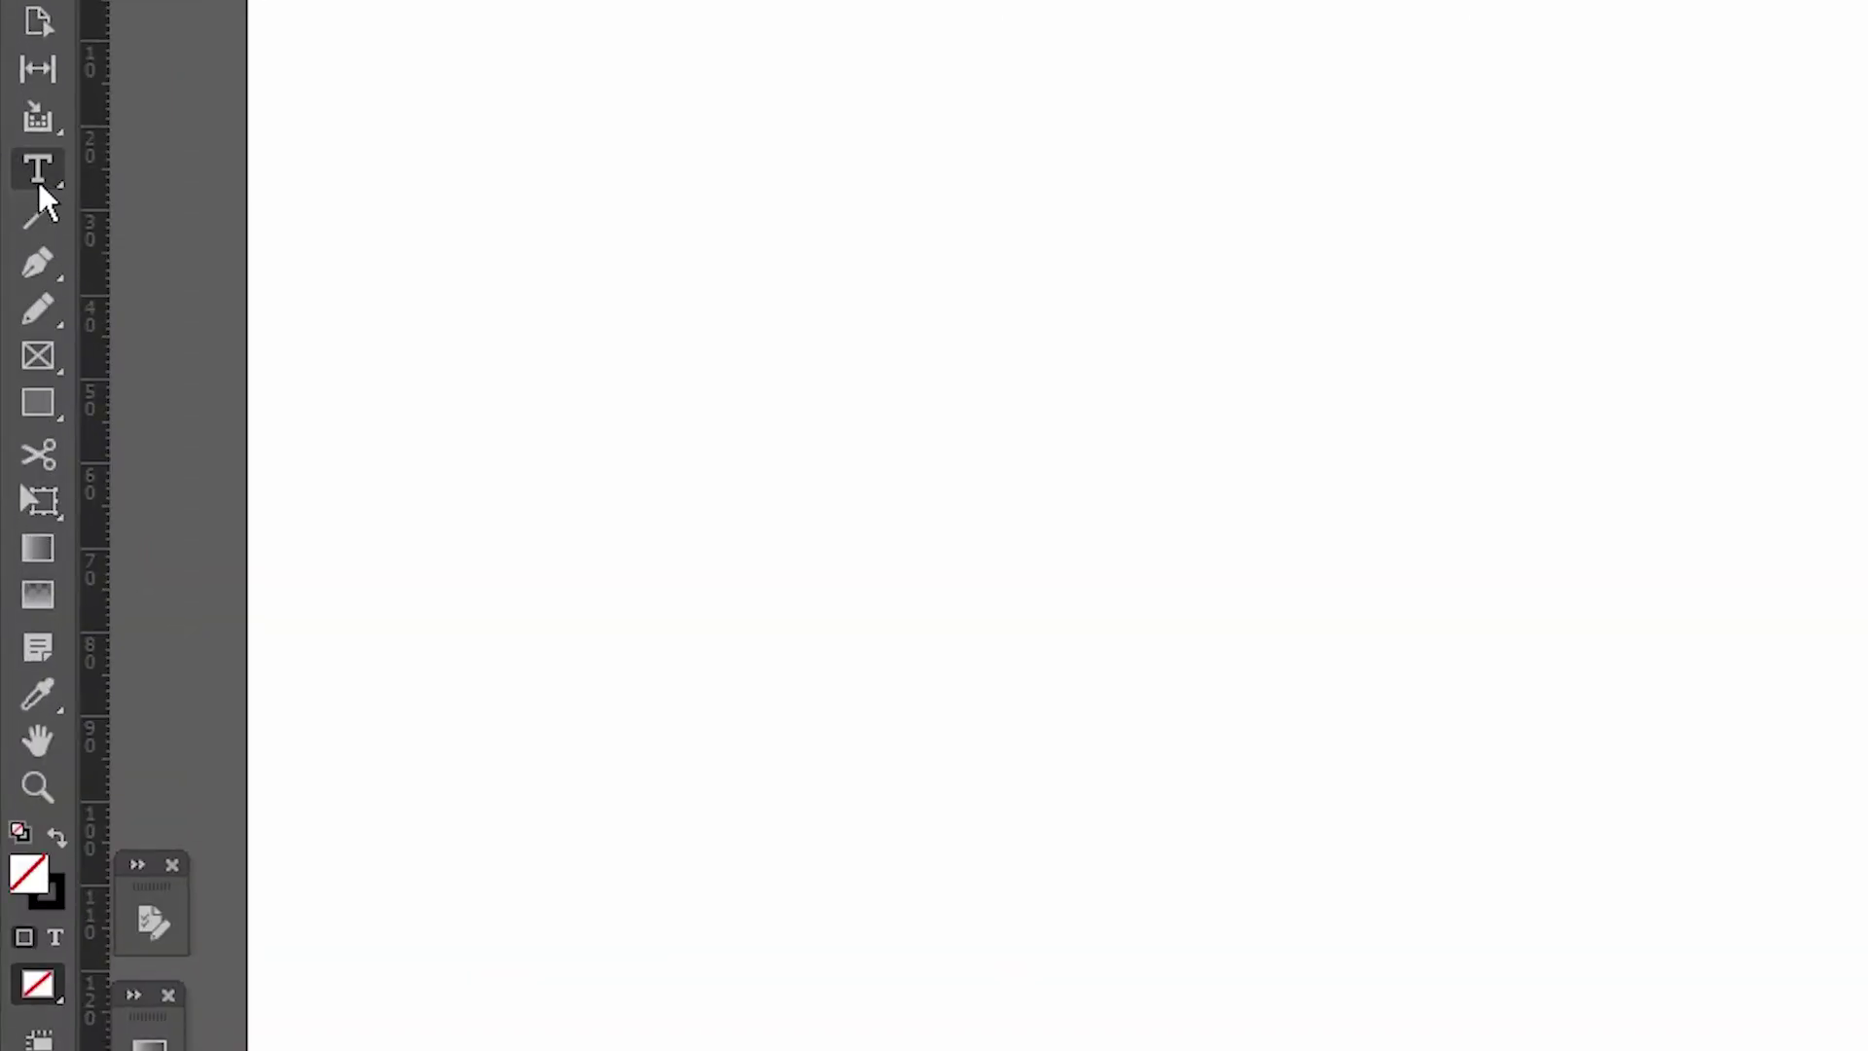
Step: Create a text frame about 80.5 by 61 mm in the page's upper-left area, enter DEEDESIGN and select all its text
click(55, 188)
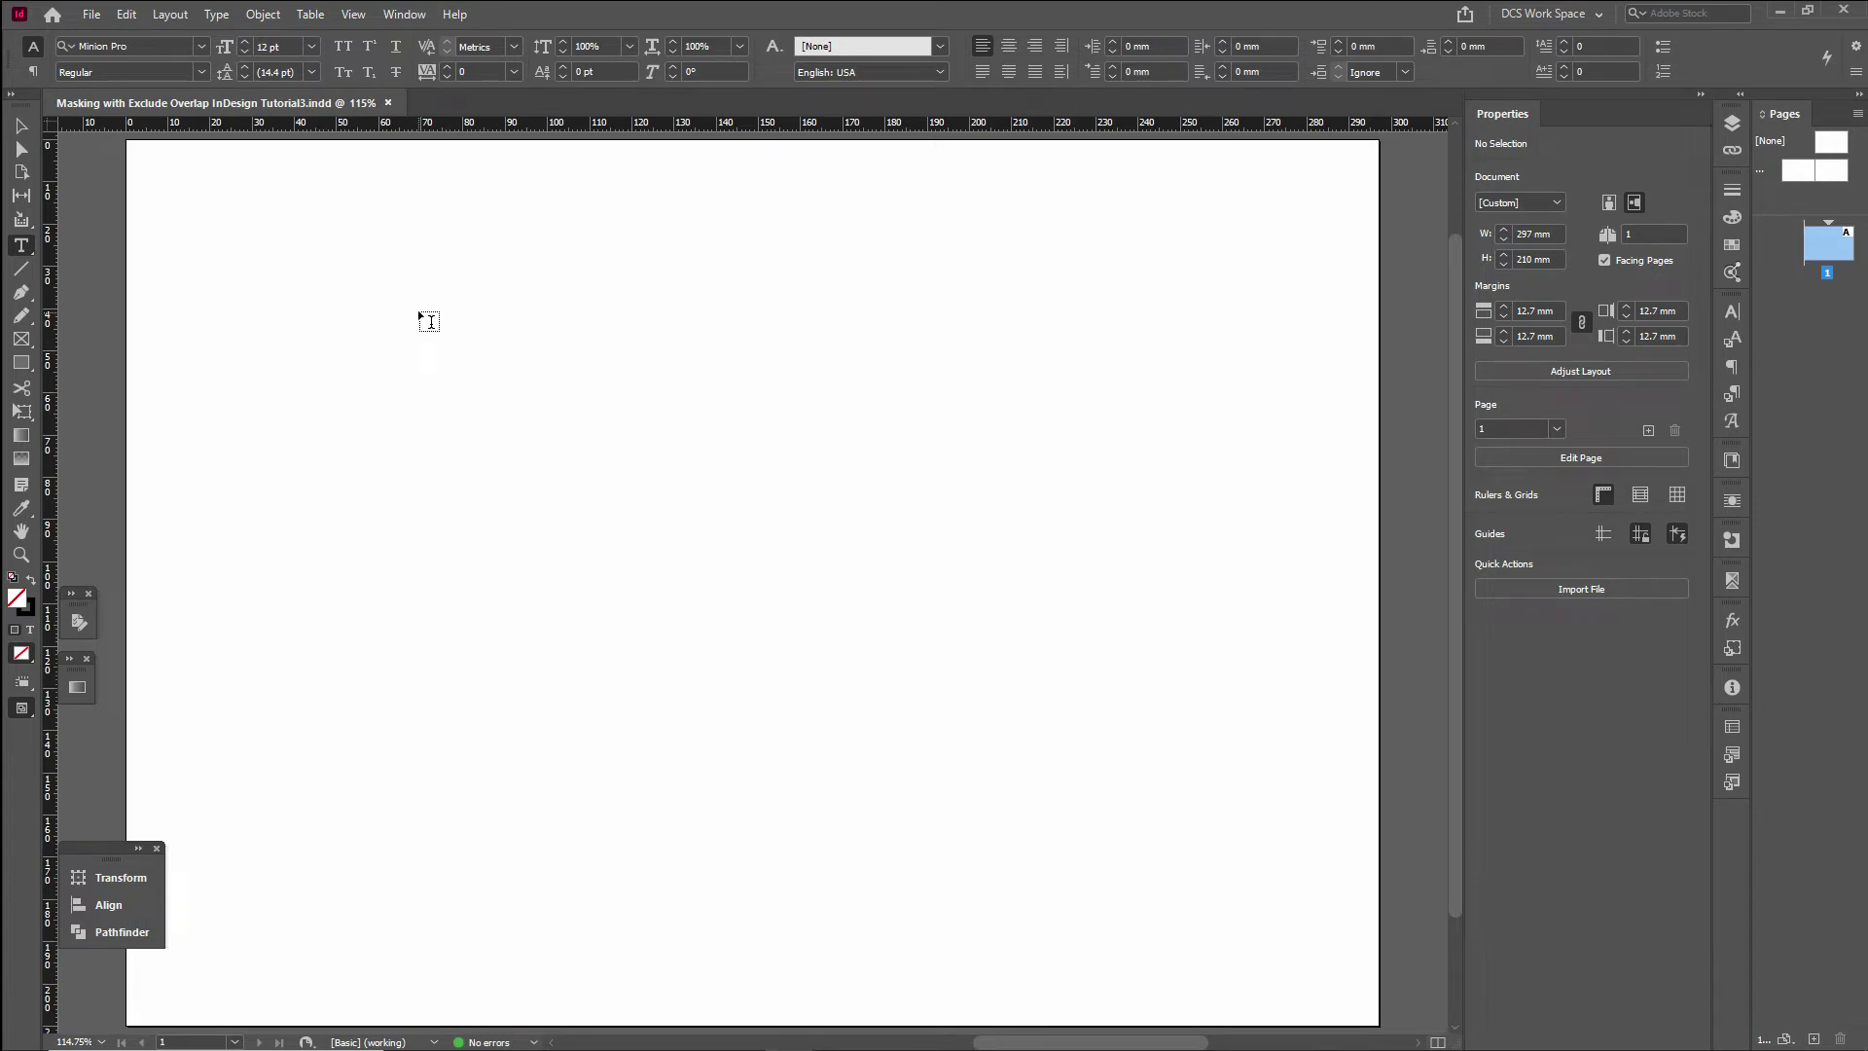
drag(418, 324, 755, 578)
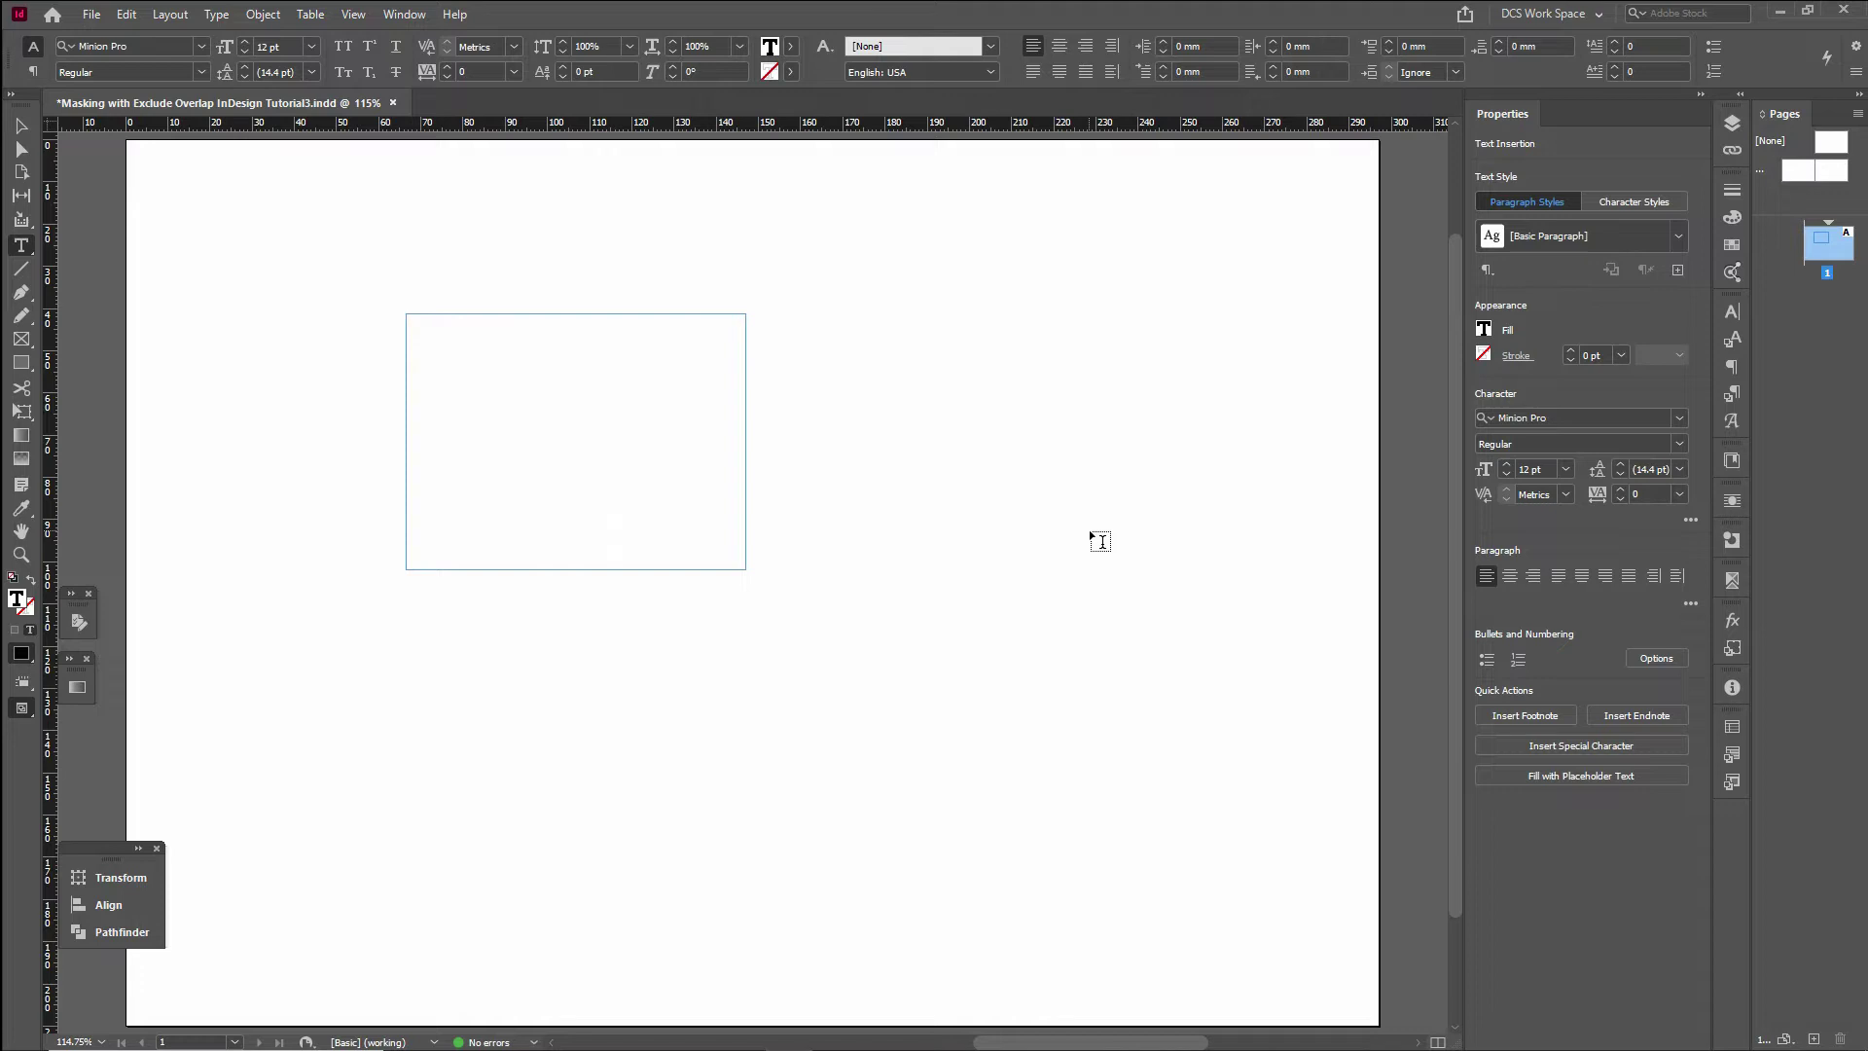
text(DEEDESIGN)
key(ctrl+a)
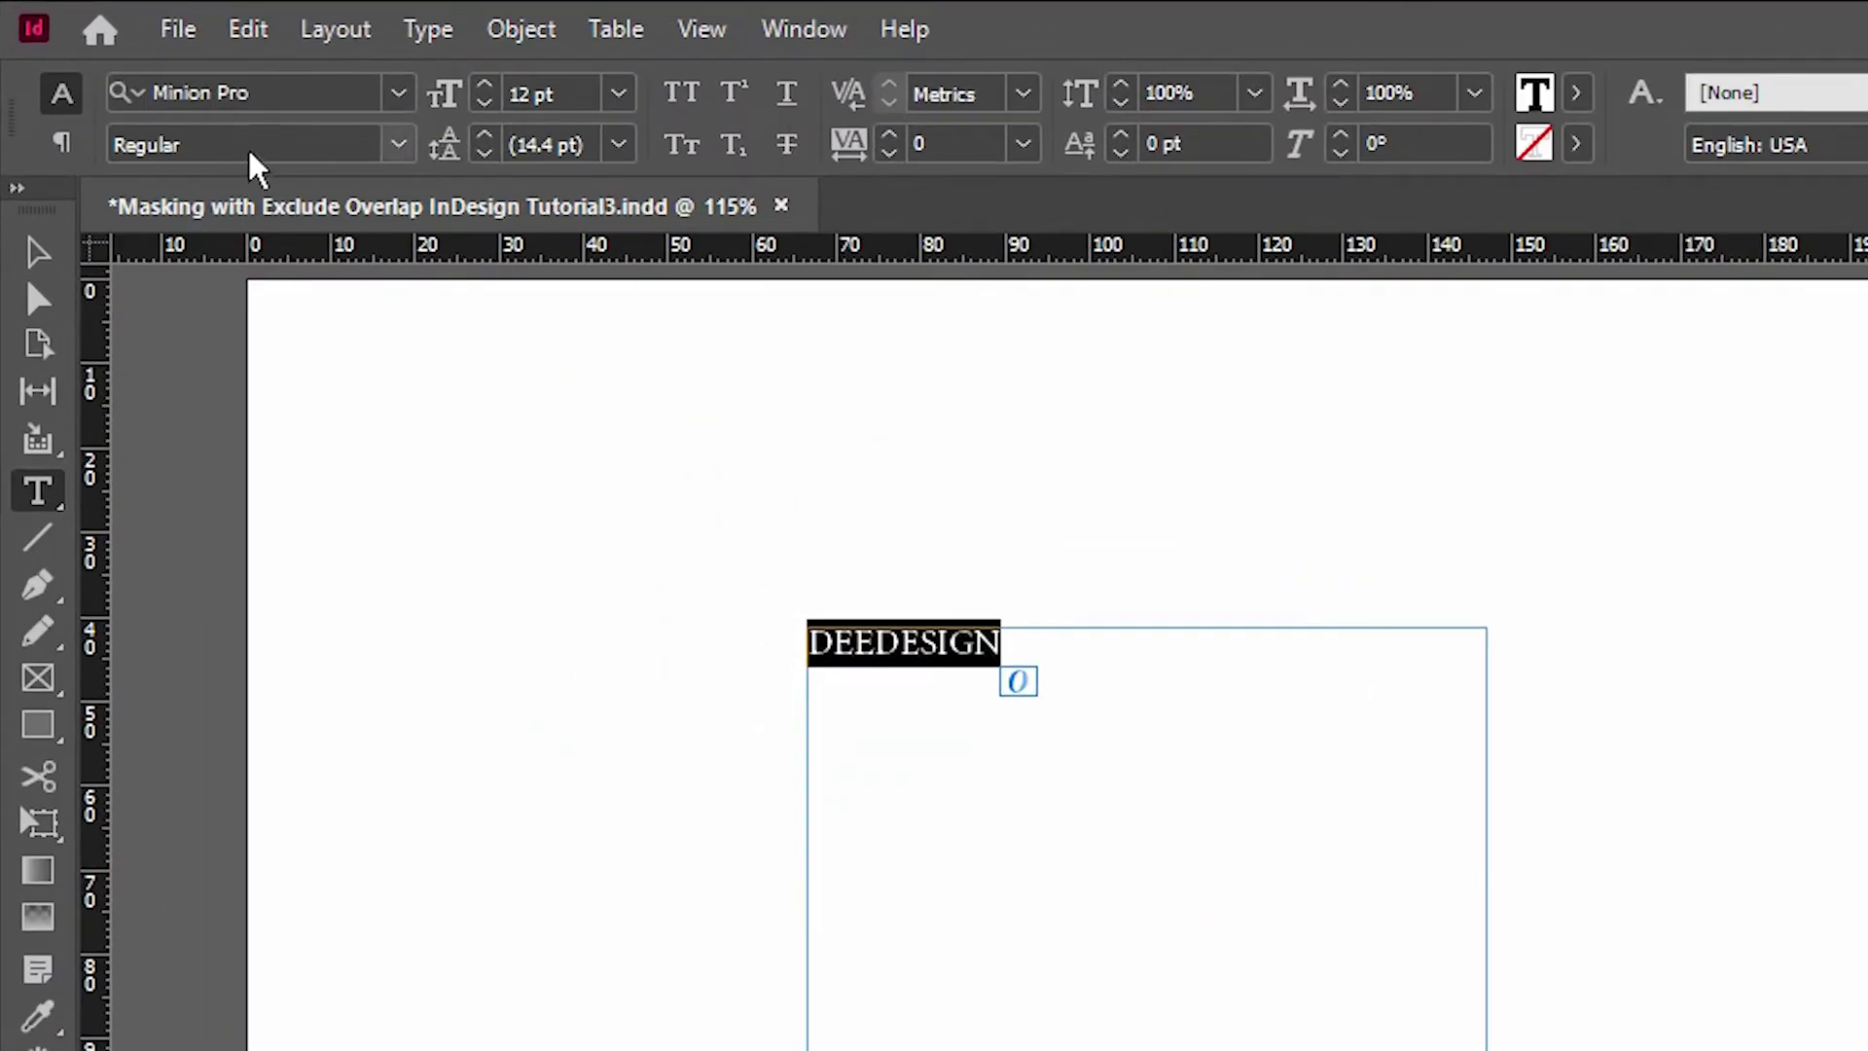
click(413, 111)
click(413, 110)
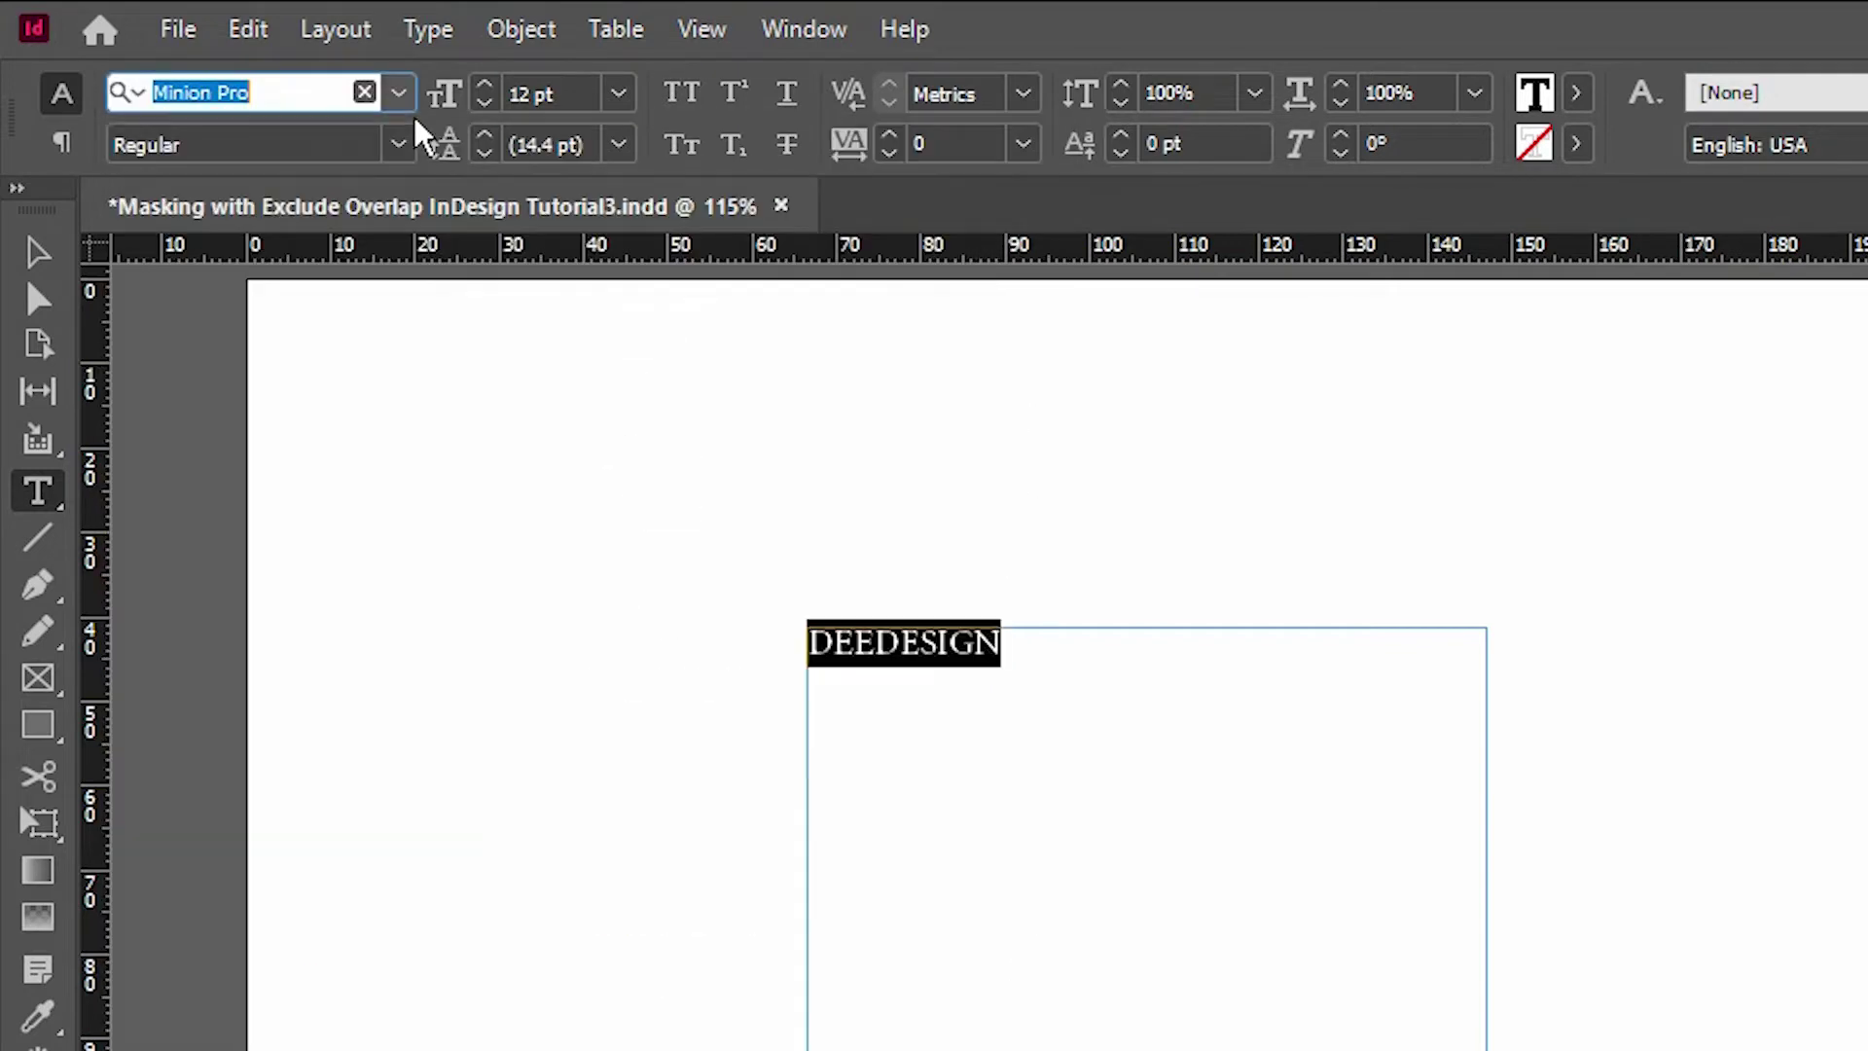
click(415, 151)
click(415, 152)
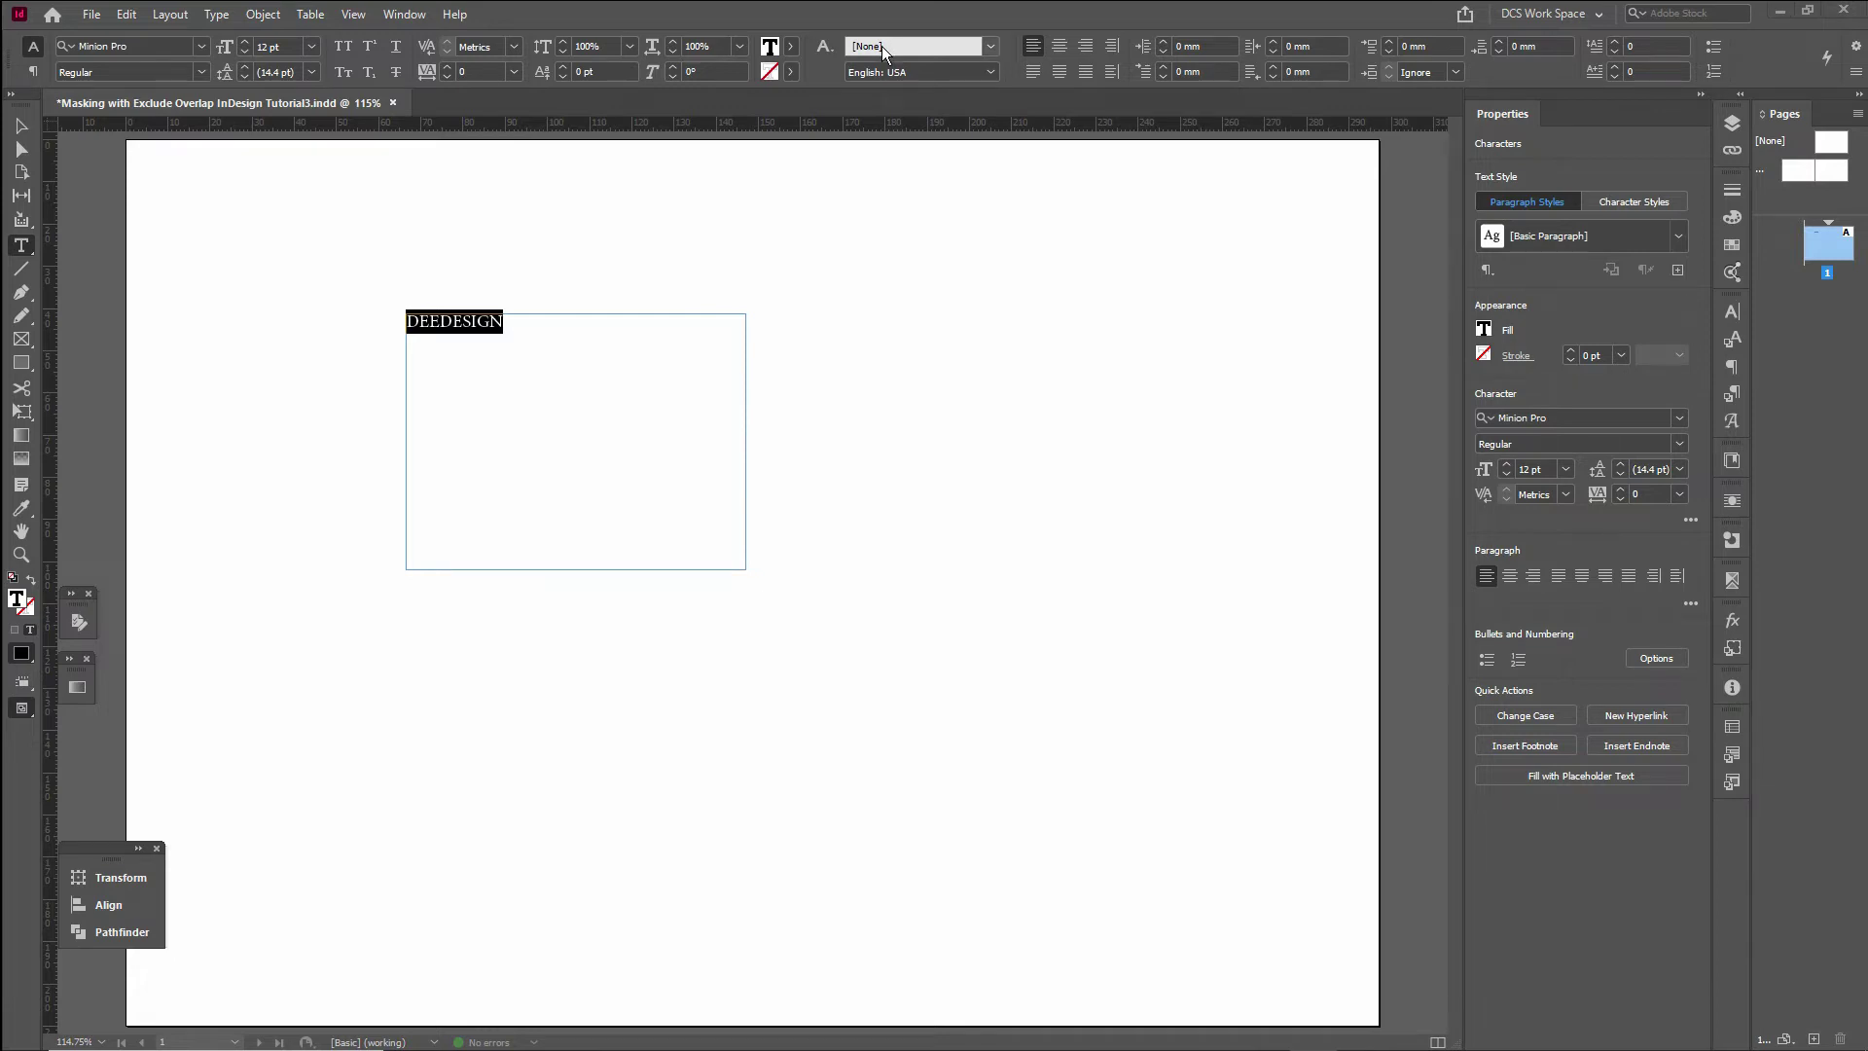
click(408, 25)
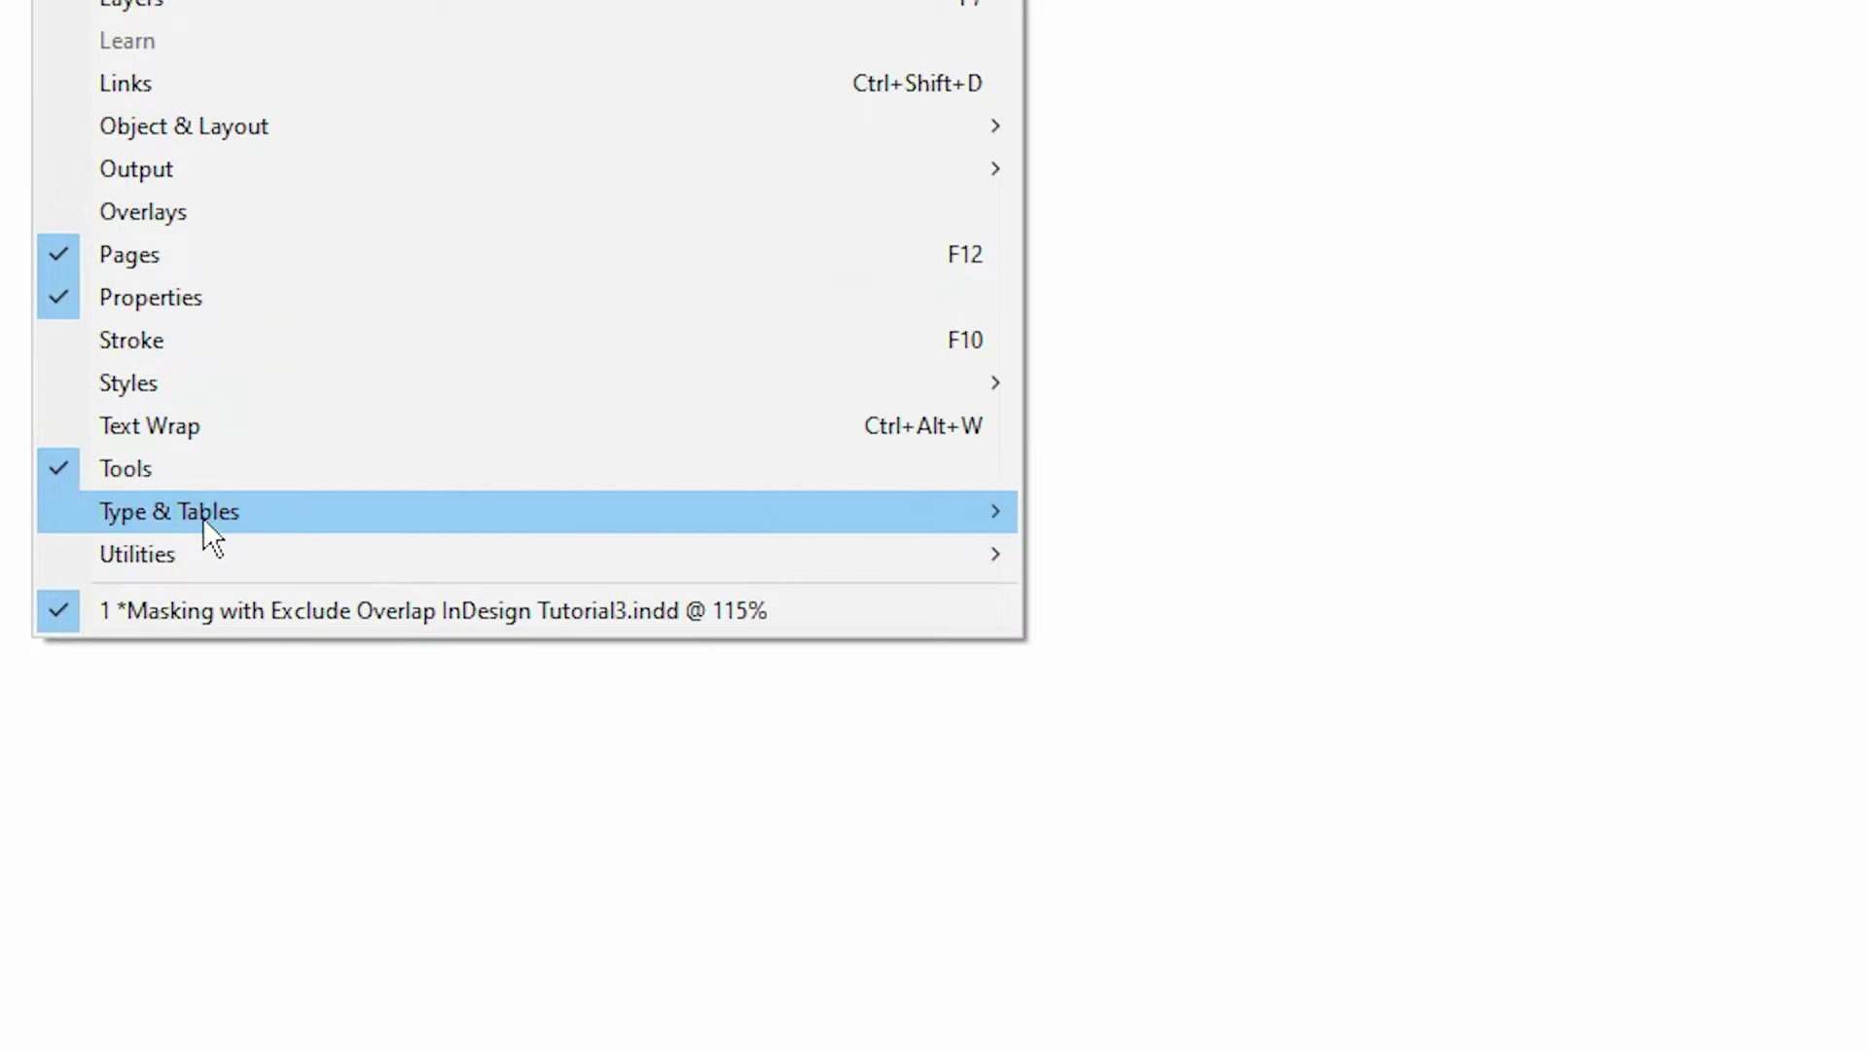
mouse_move(826, 580)
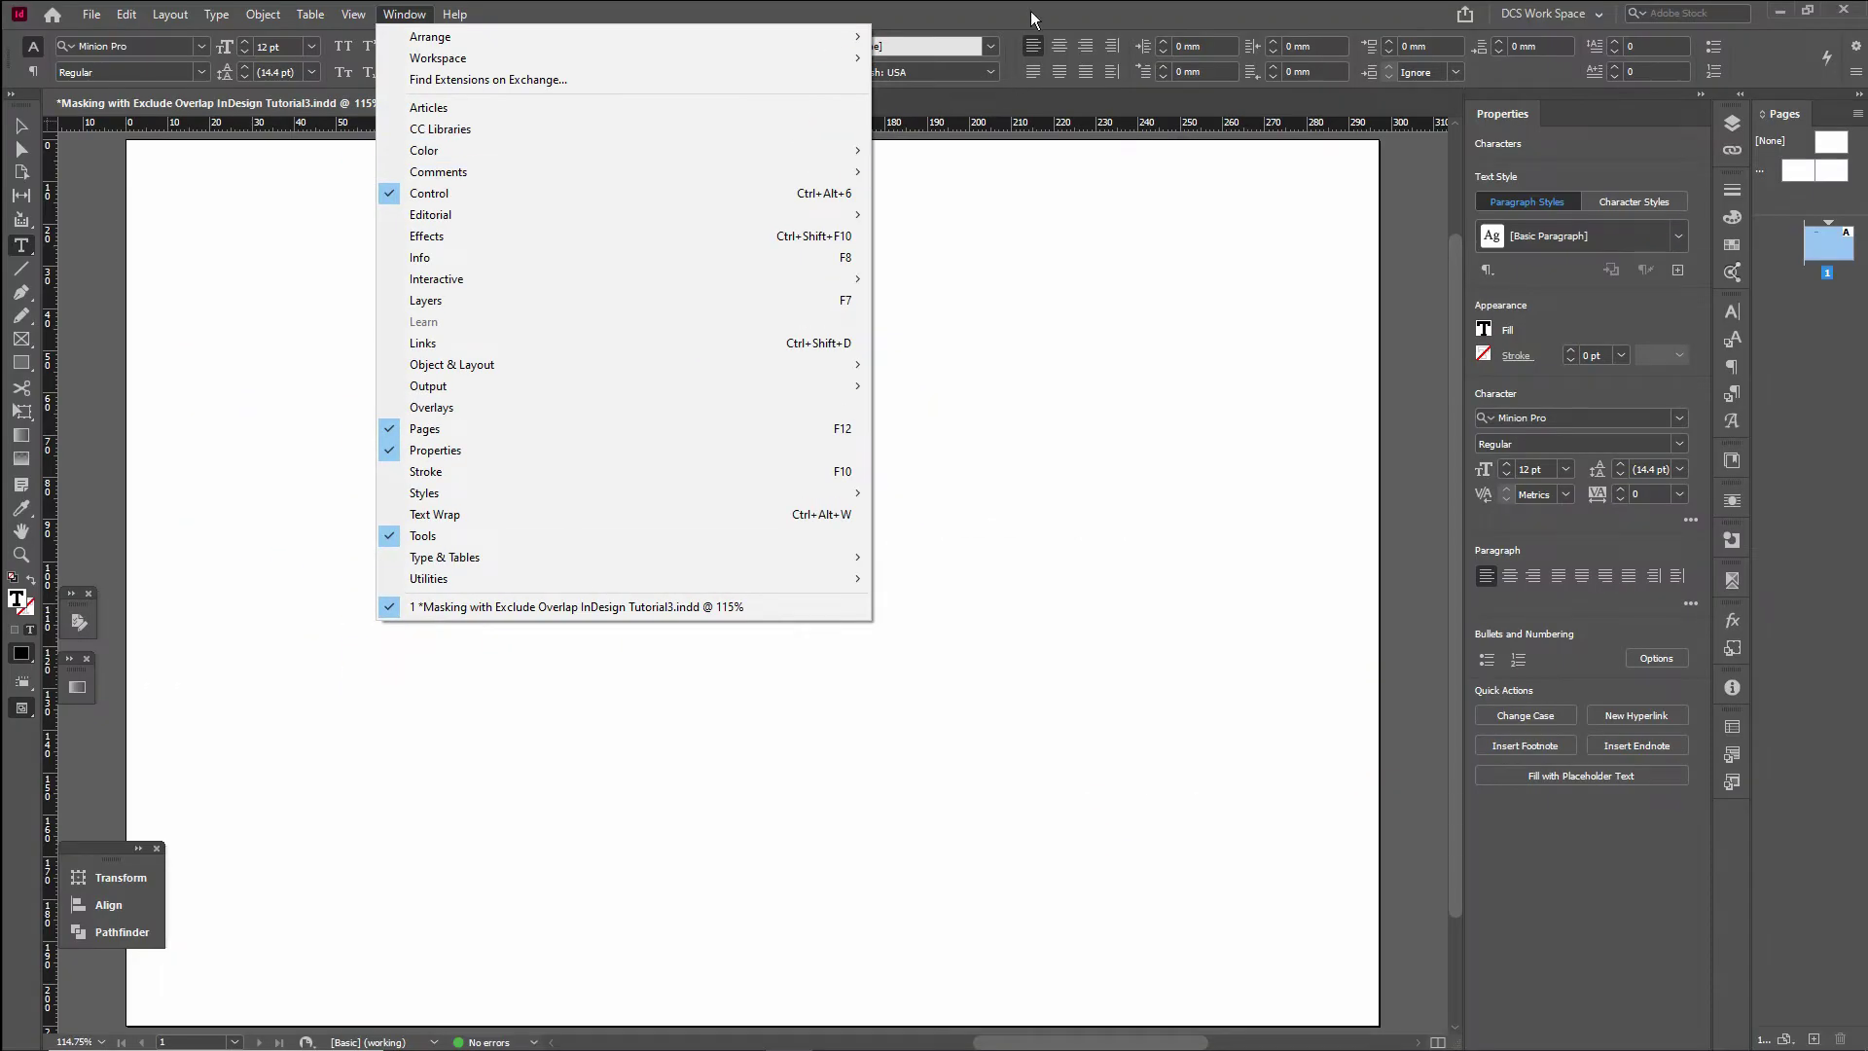
click(1030, 9)
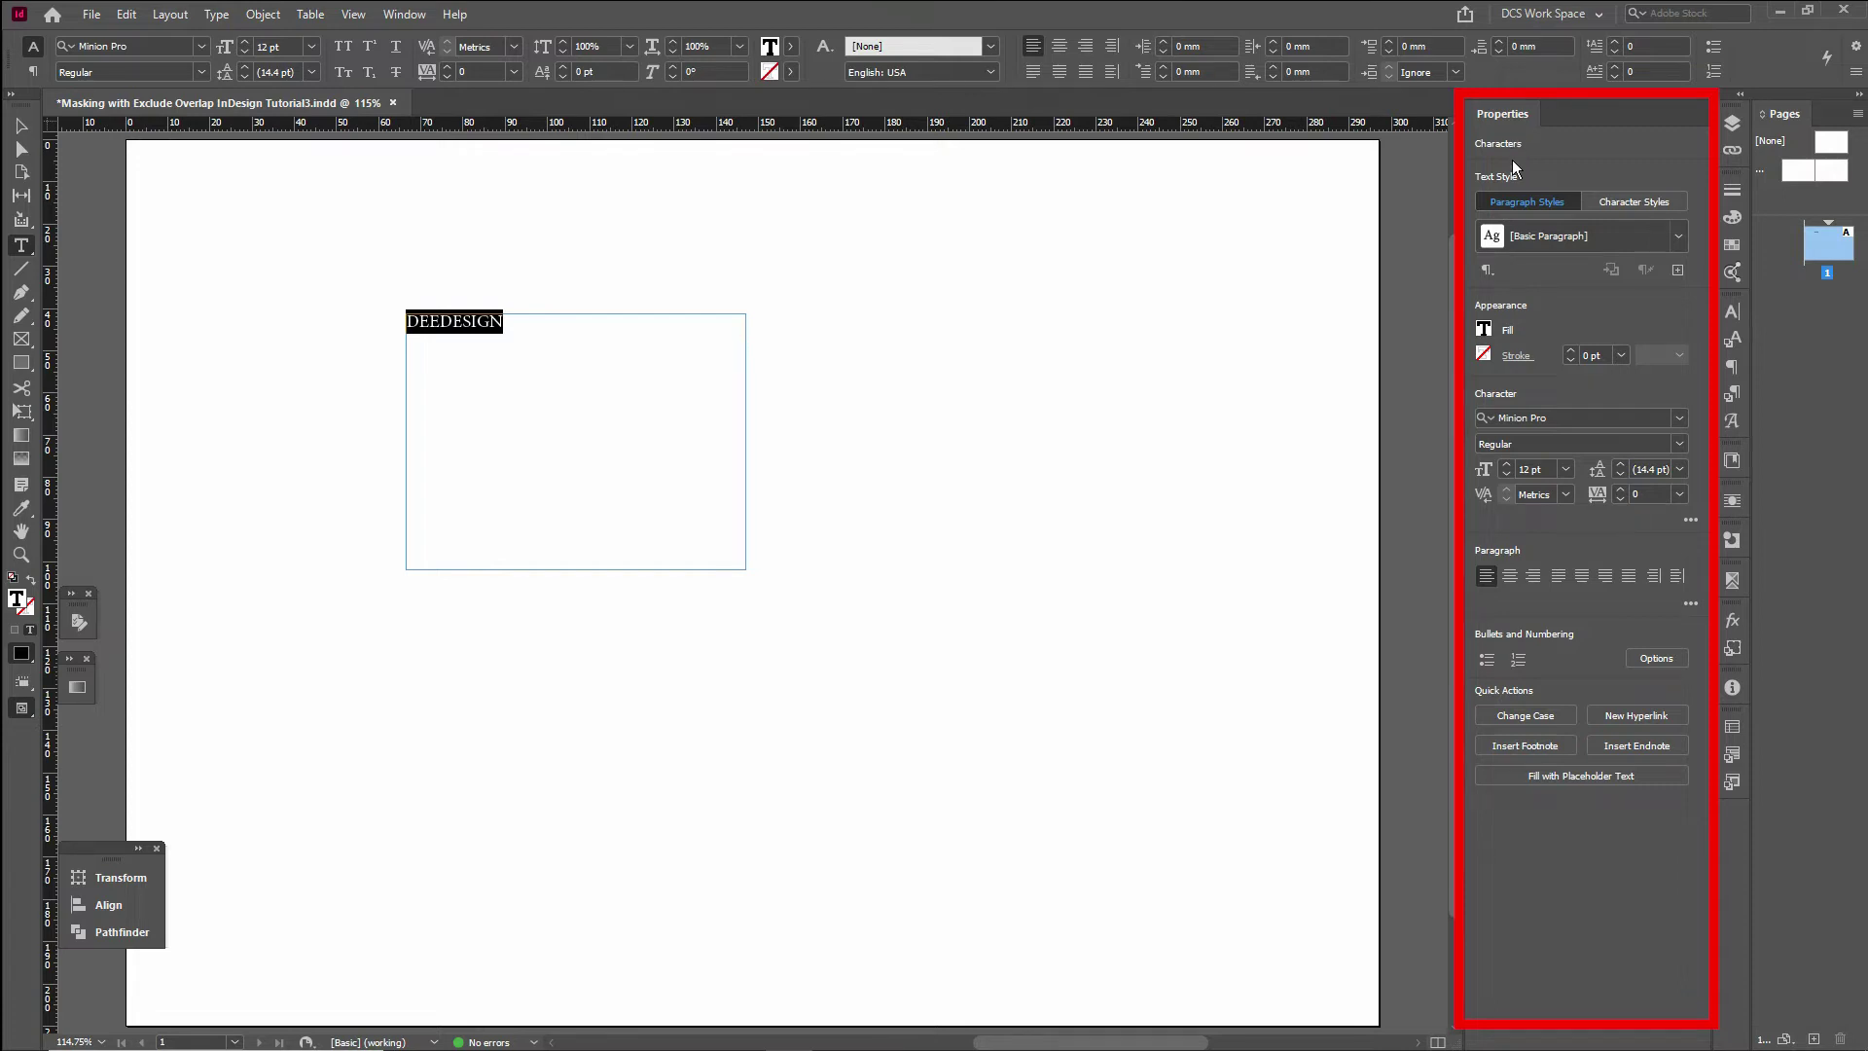
Step: Set the selected DEEDESIGN text to Roboto Black at 28 pt
click(1688, 421)
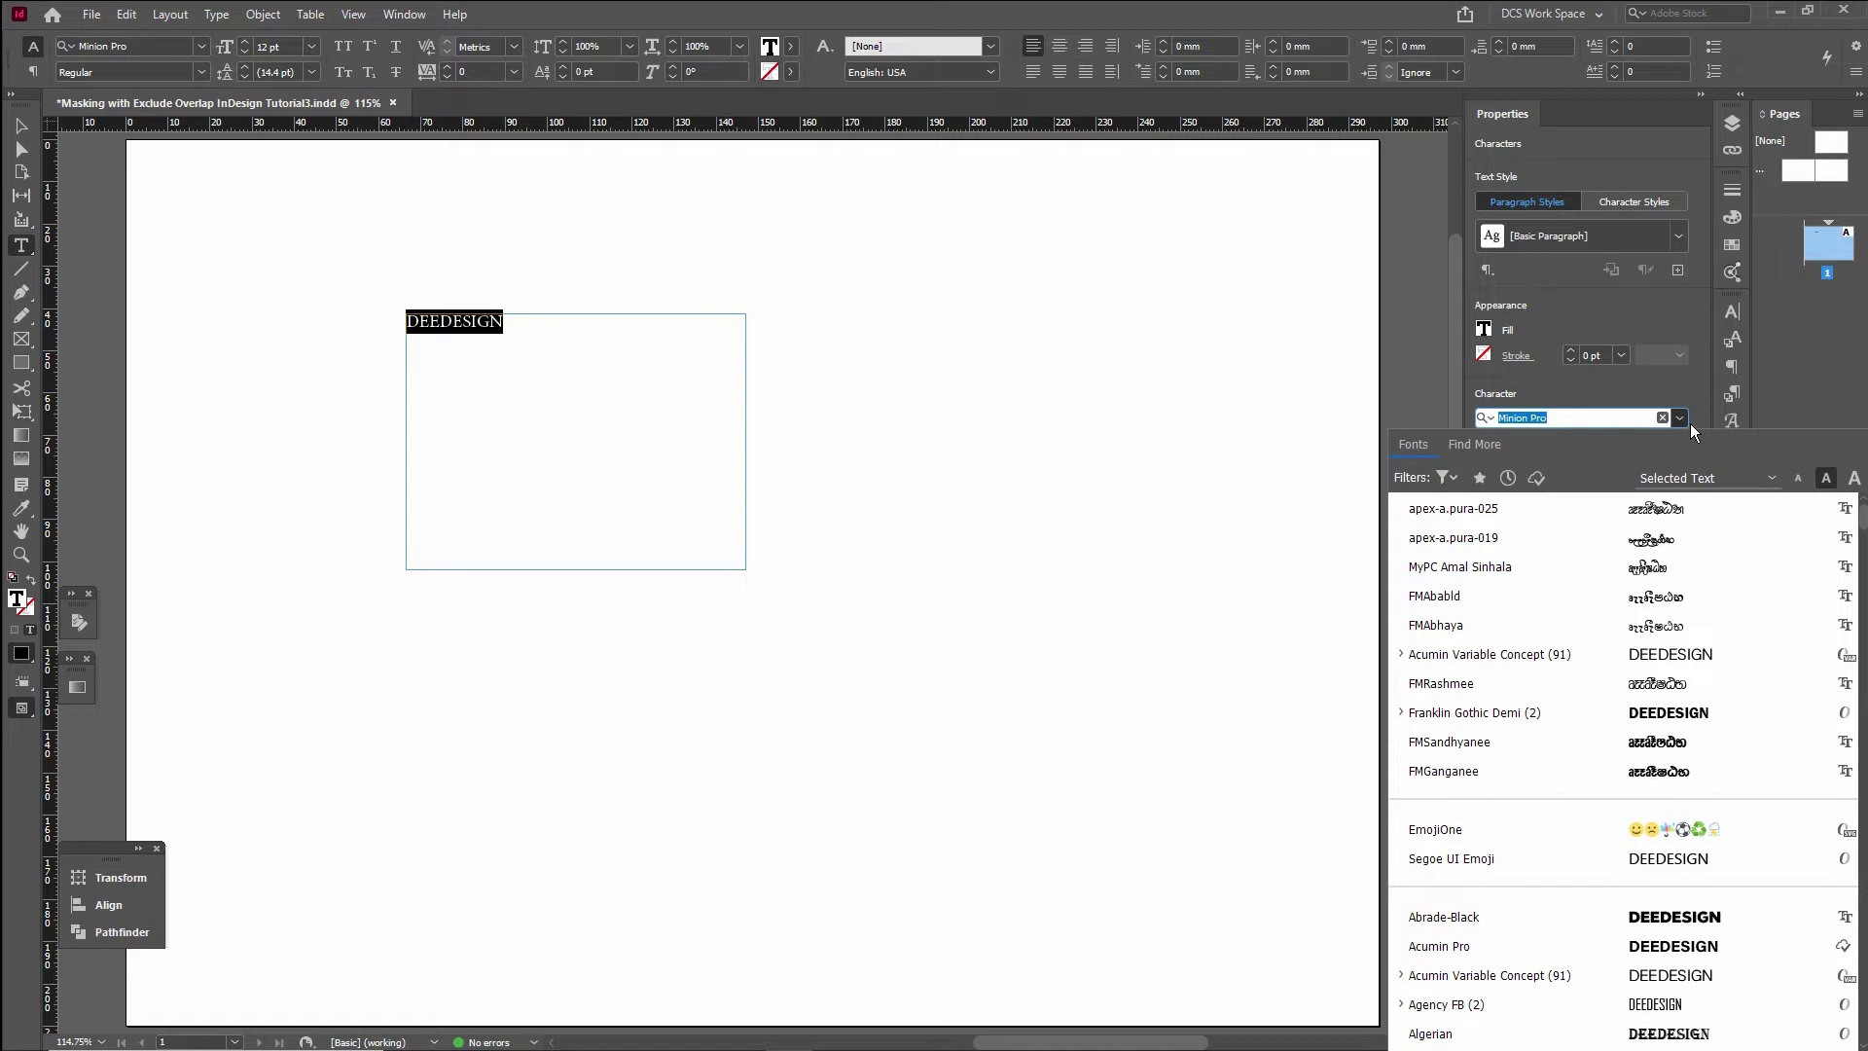
text(r)
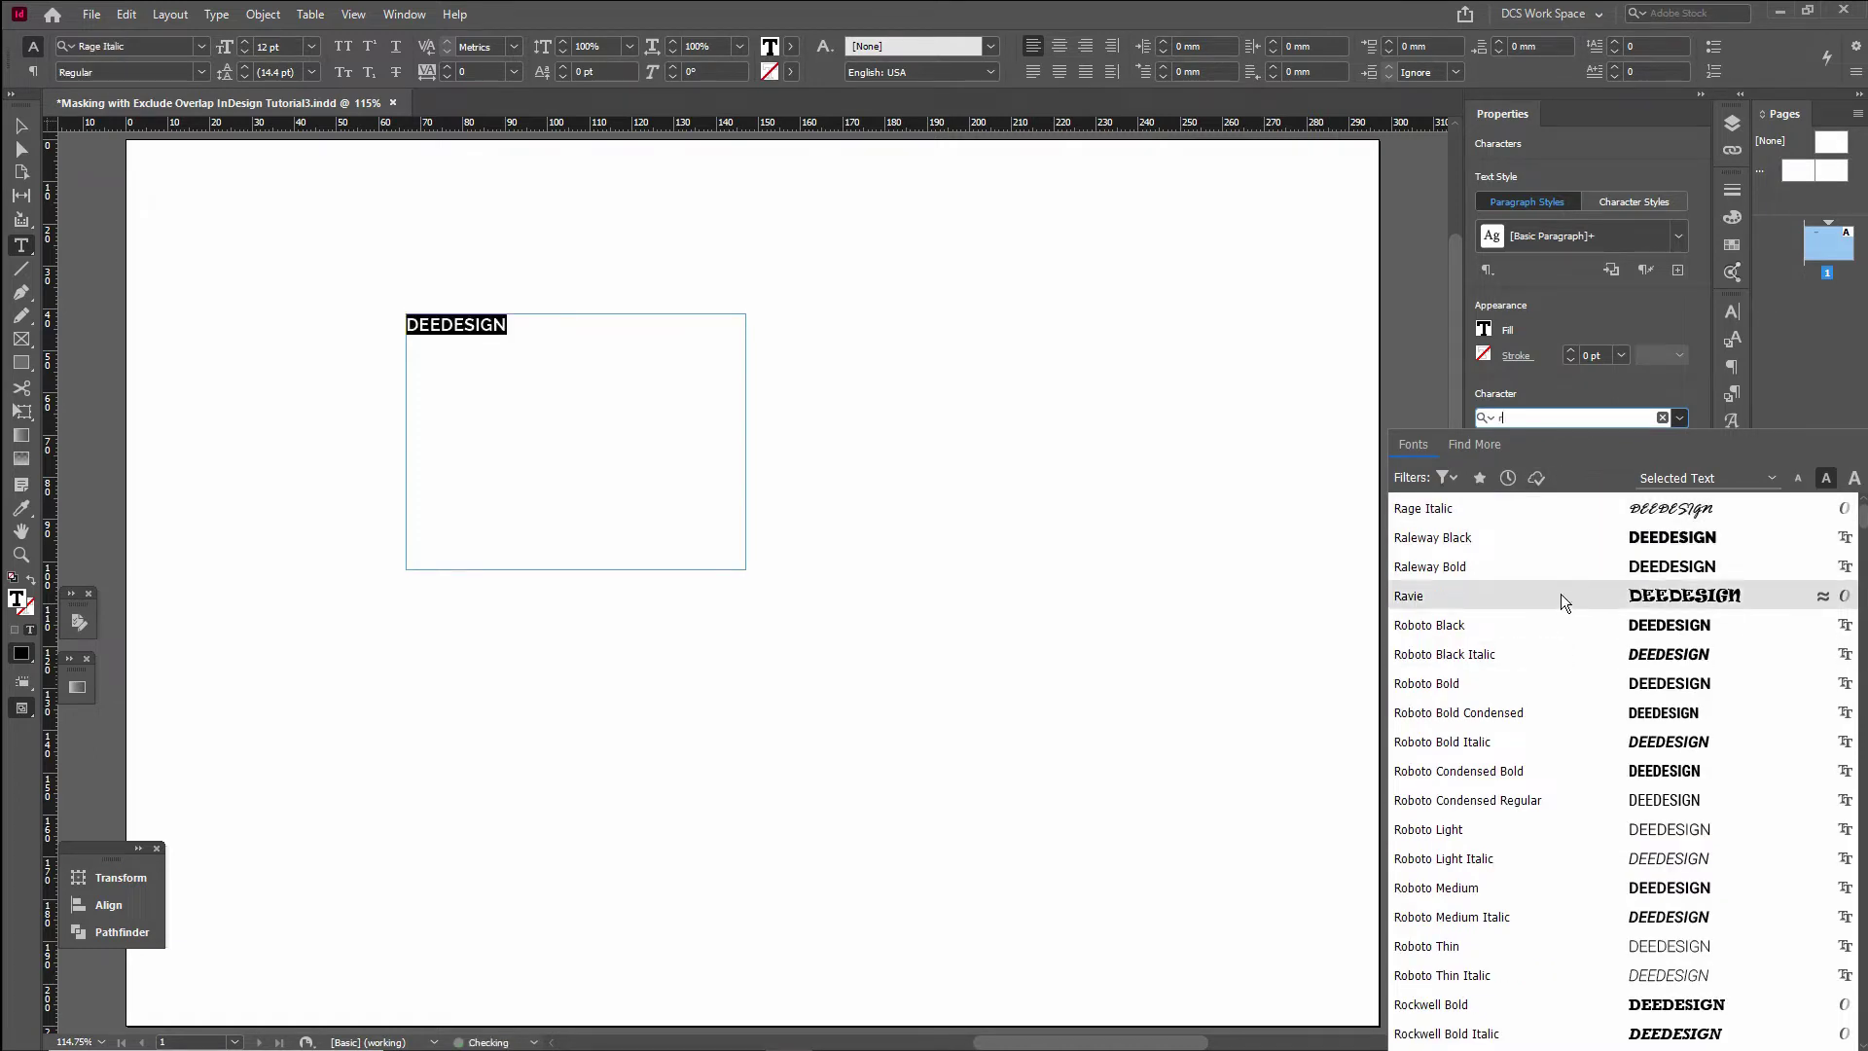
click(1472, 636)
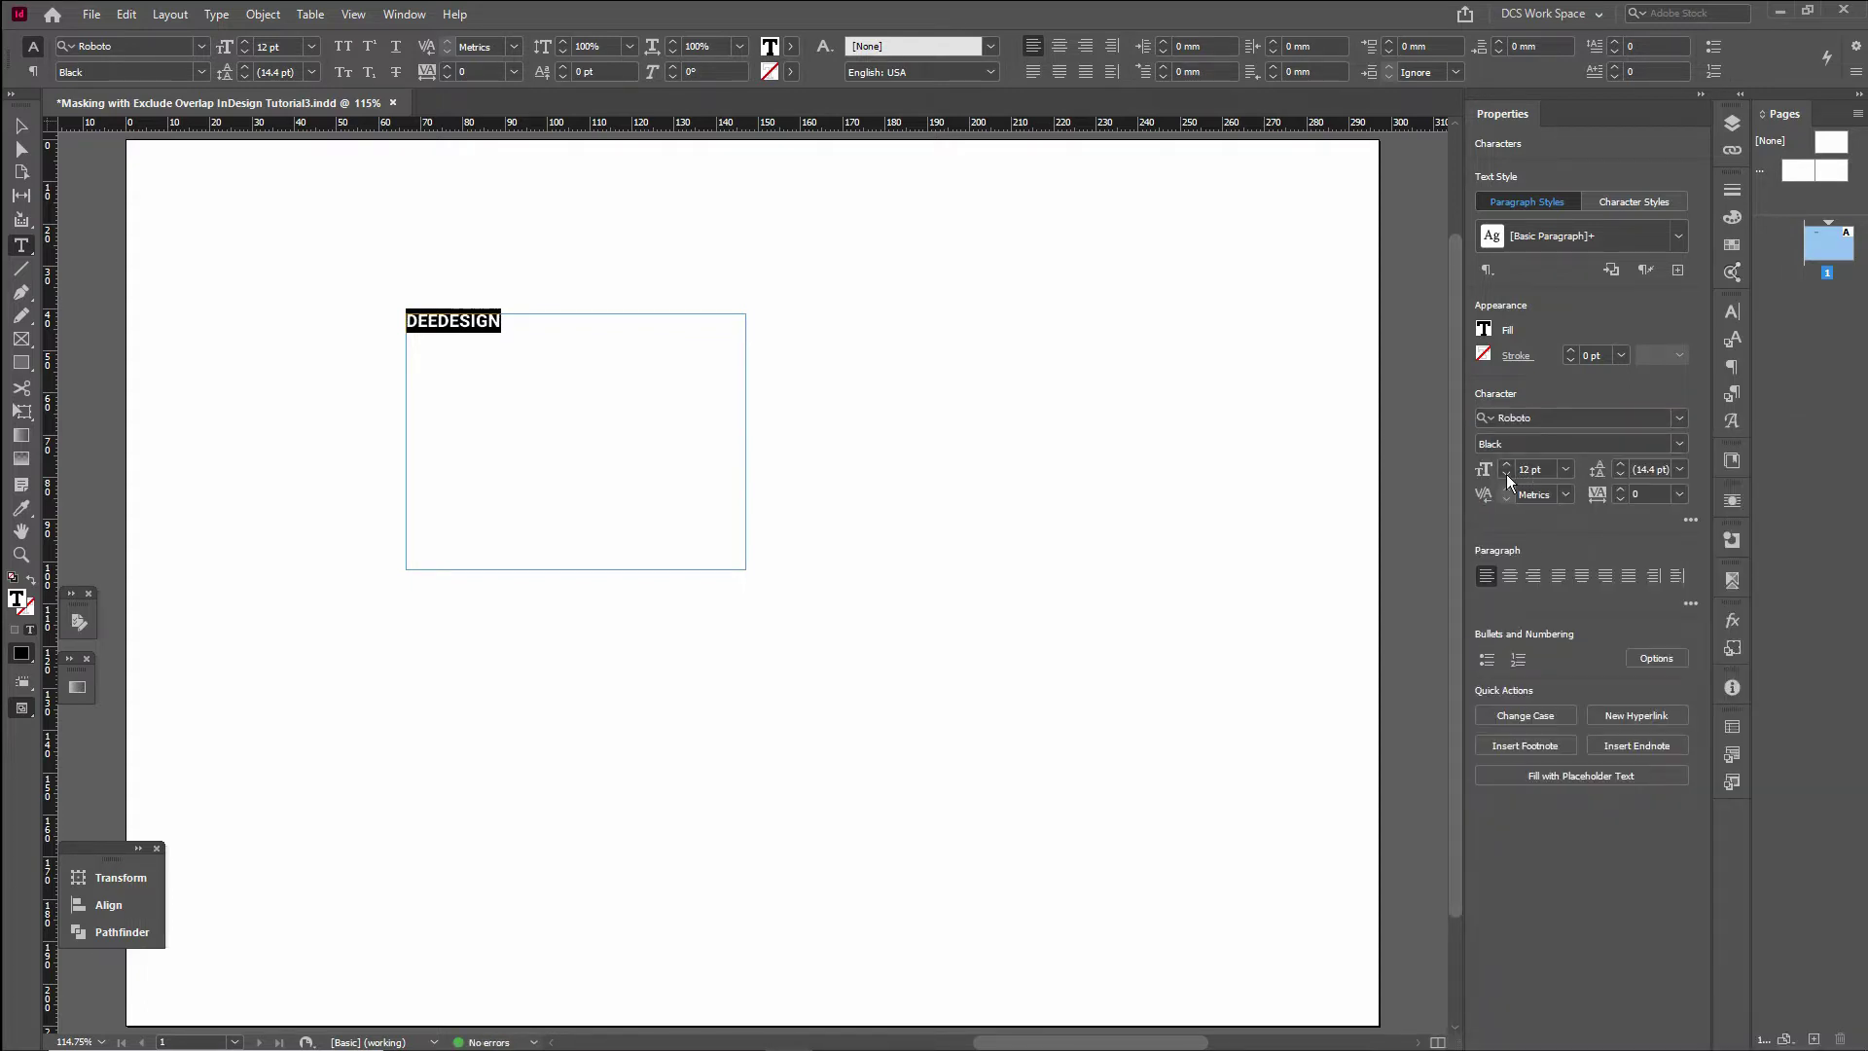
scroll(1515, 475, up, 6)
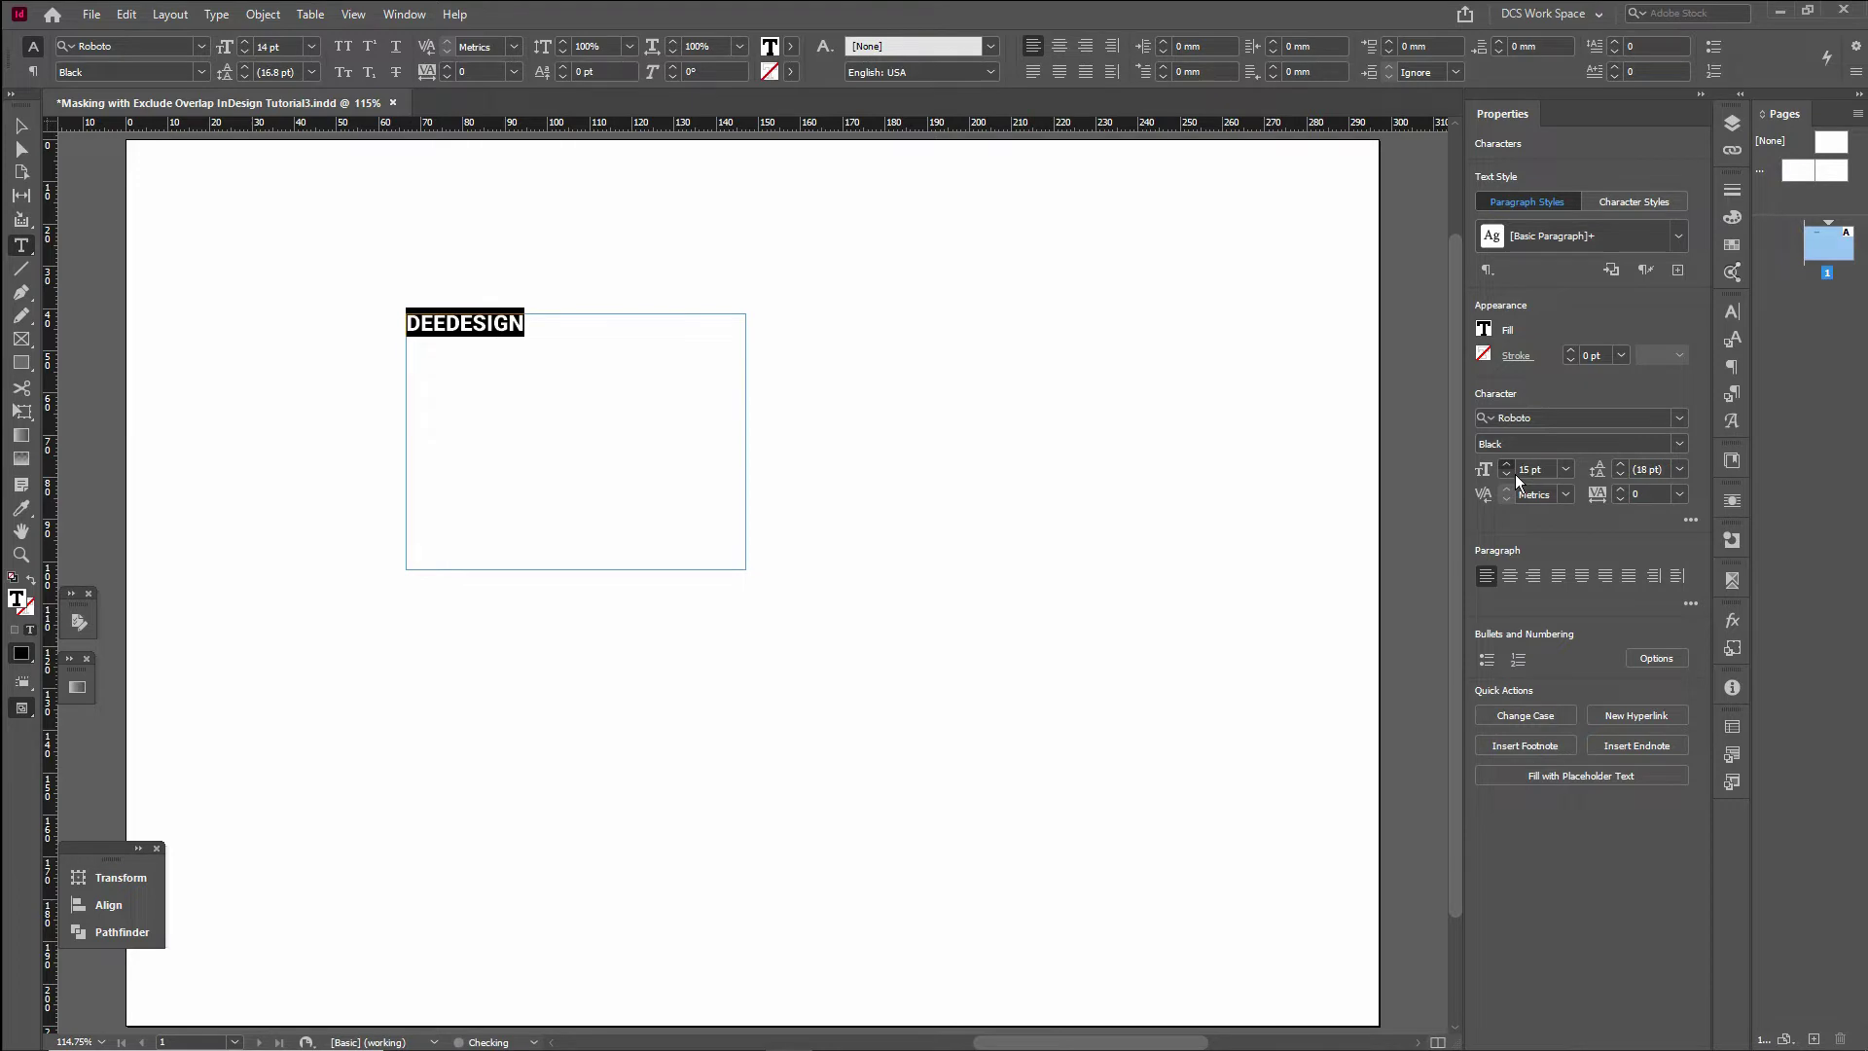
scroll(1515, 474, up, 5)
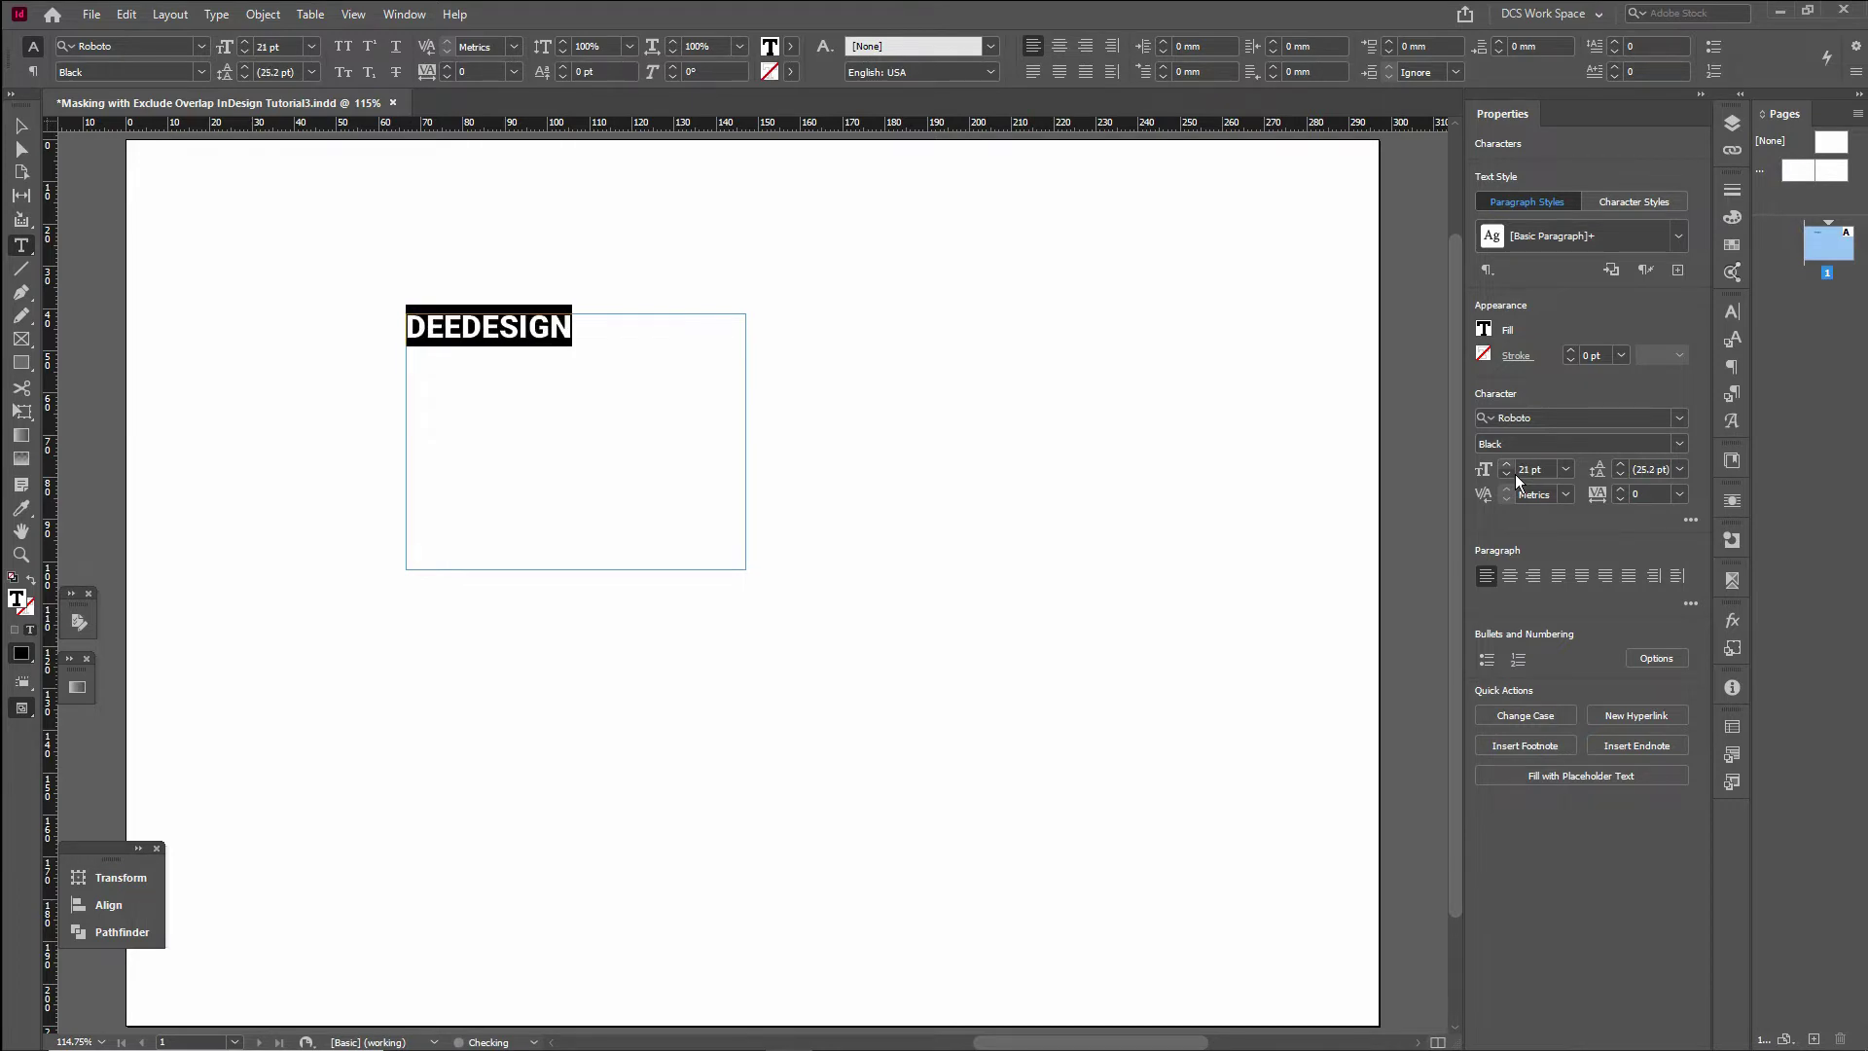
scroll(1515, 475, up, 4)
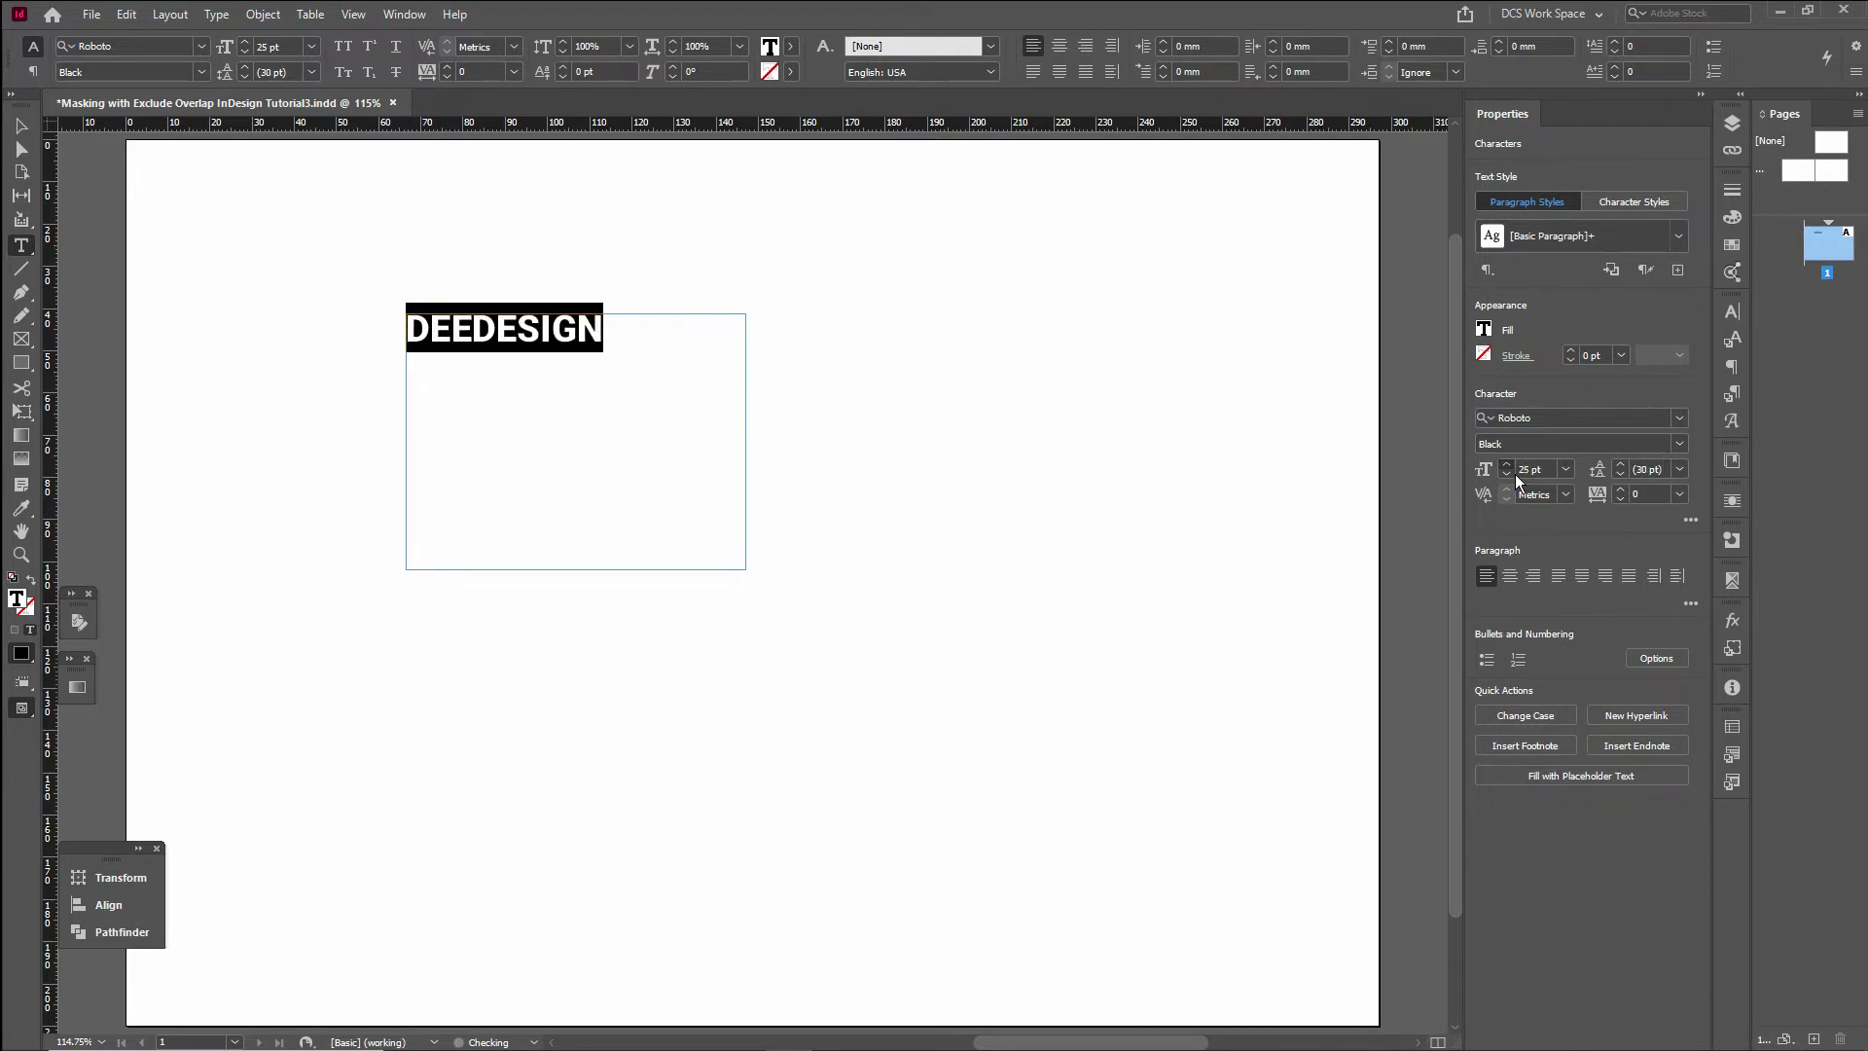
scroll(1515, 475, up, 1)
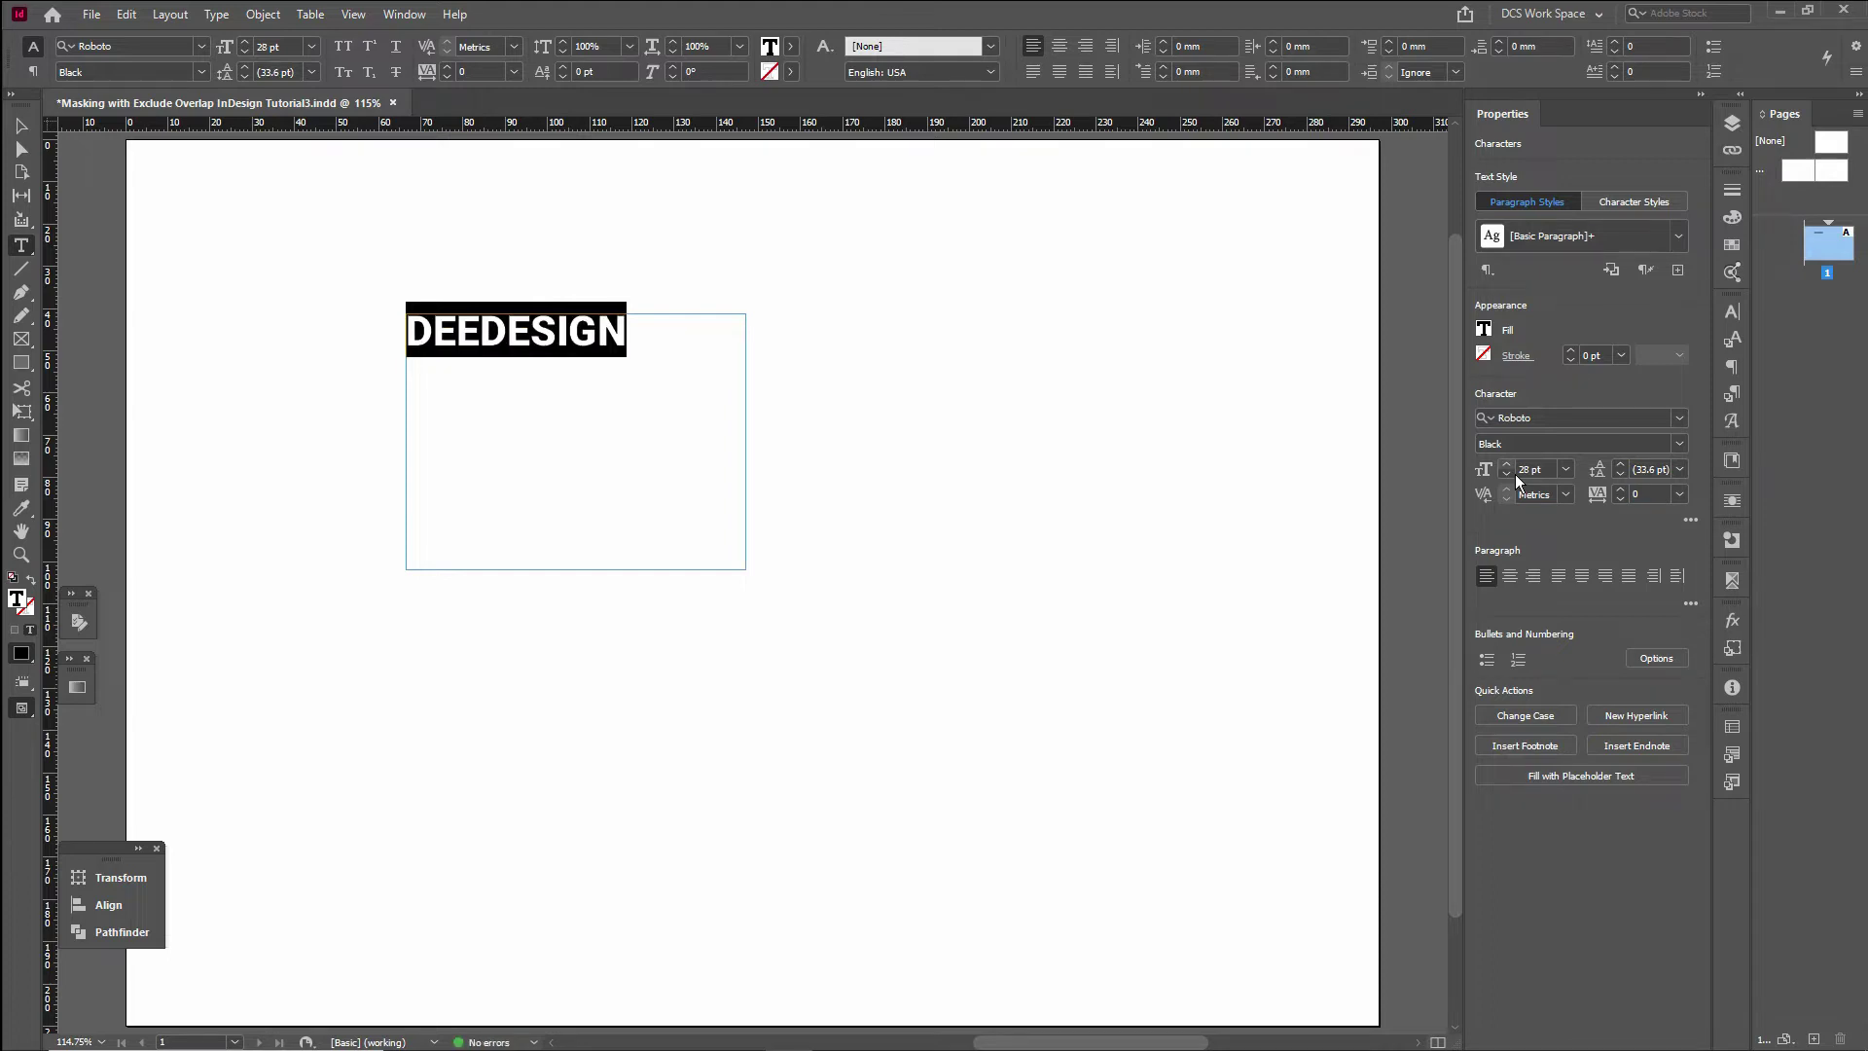
Step: Fit the text frame to its DEEDESIGN content
click(22, 126)
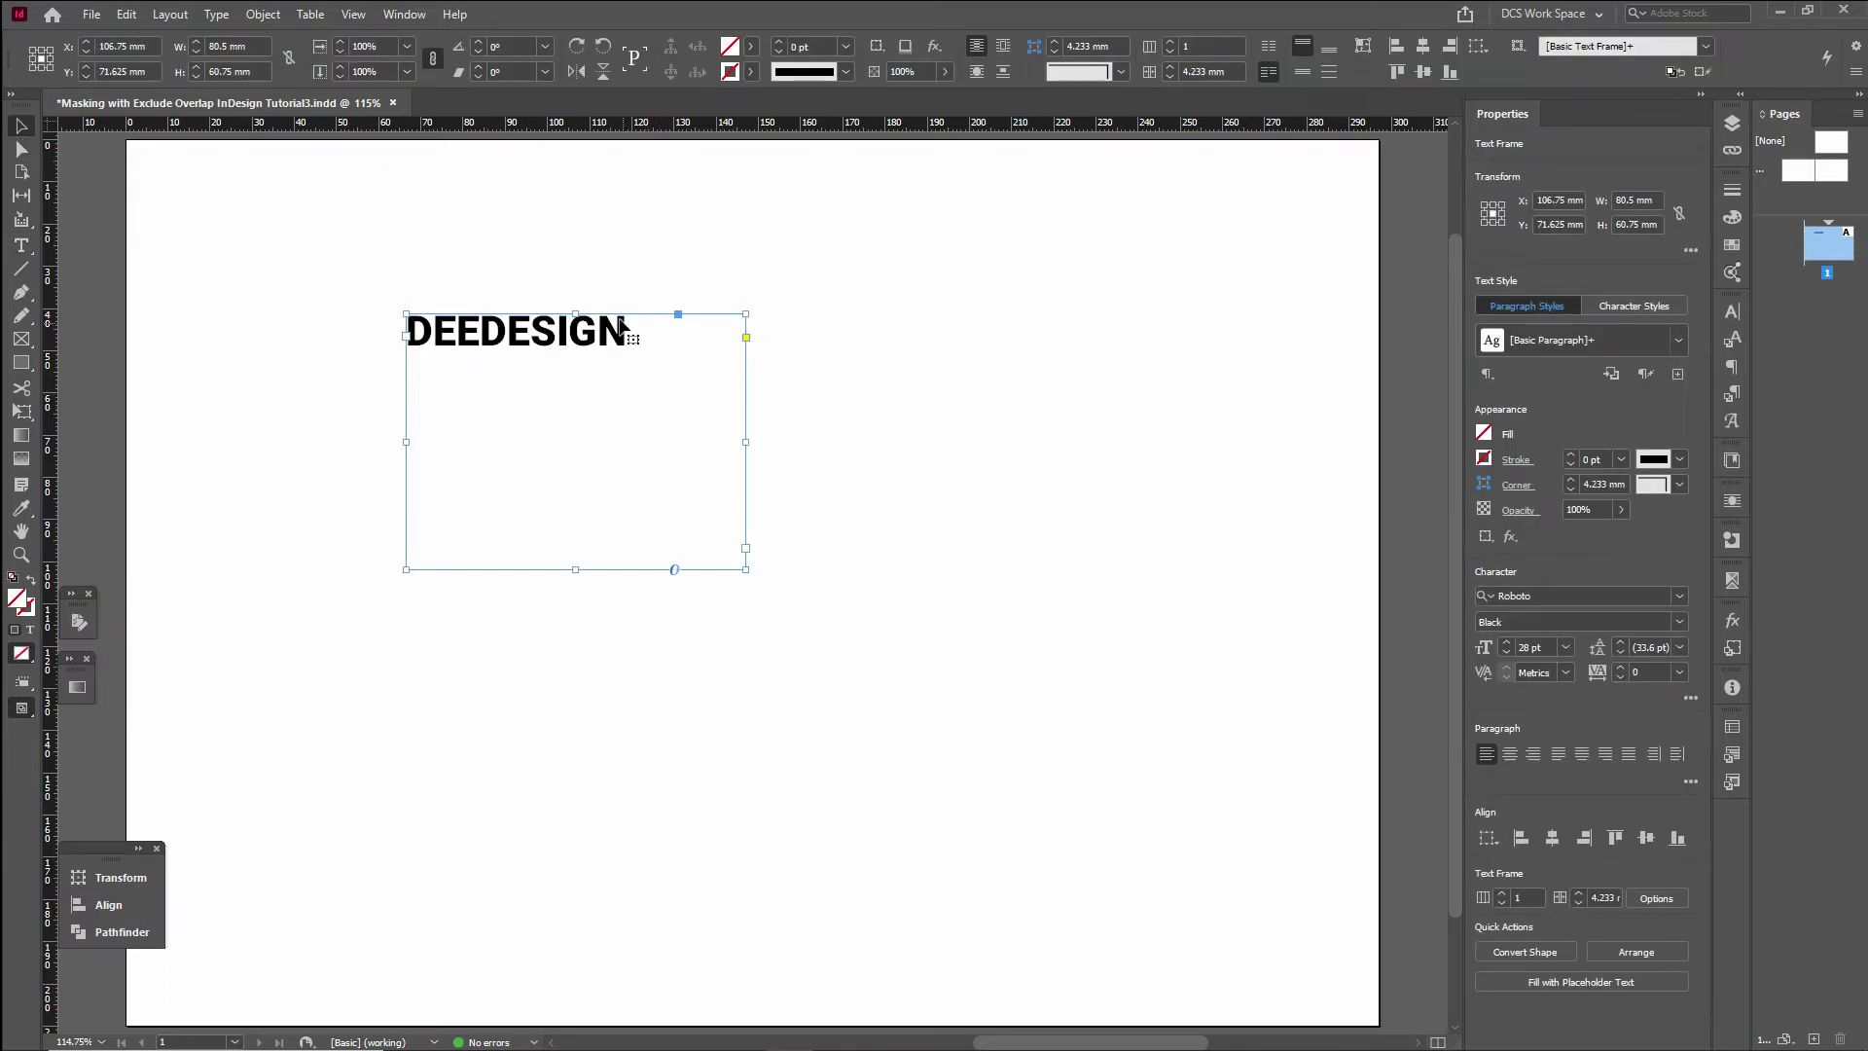
right_click(552, 343)
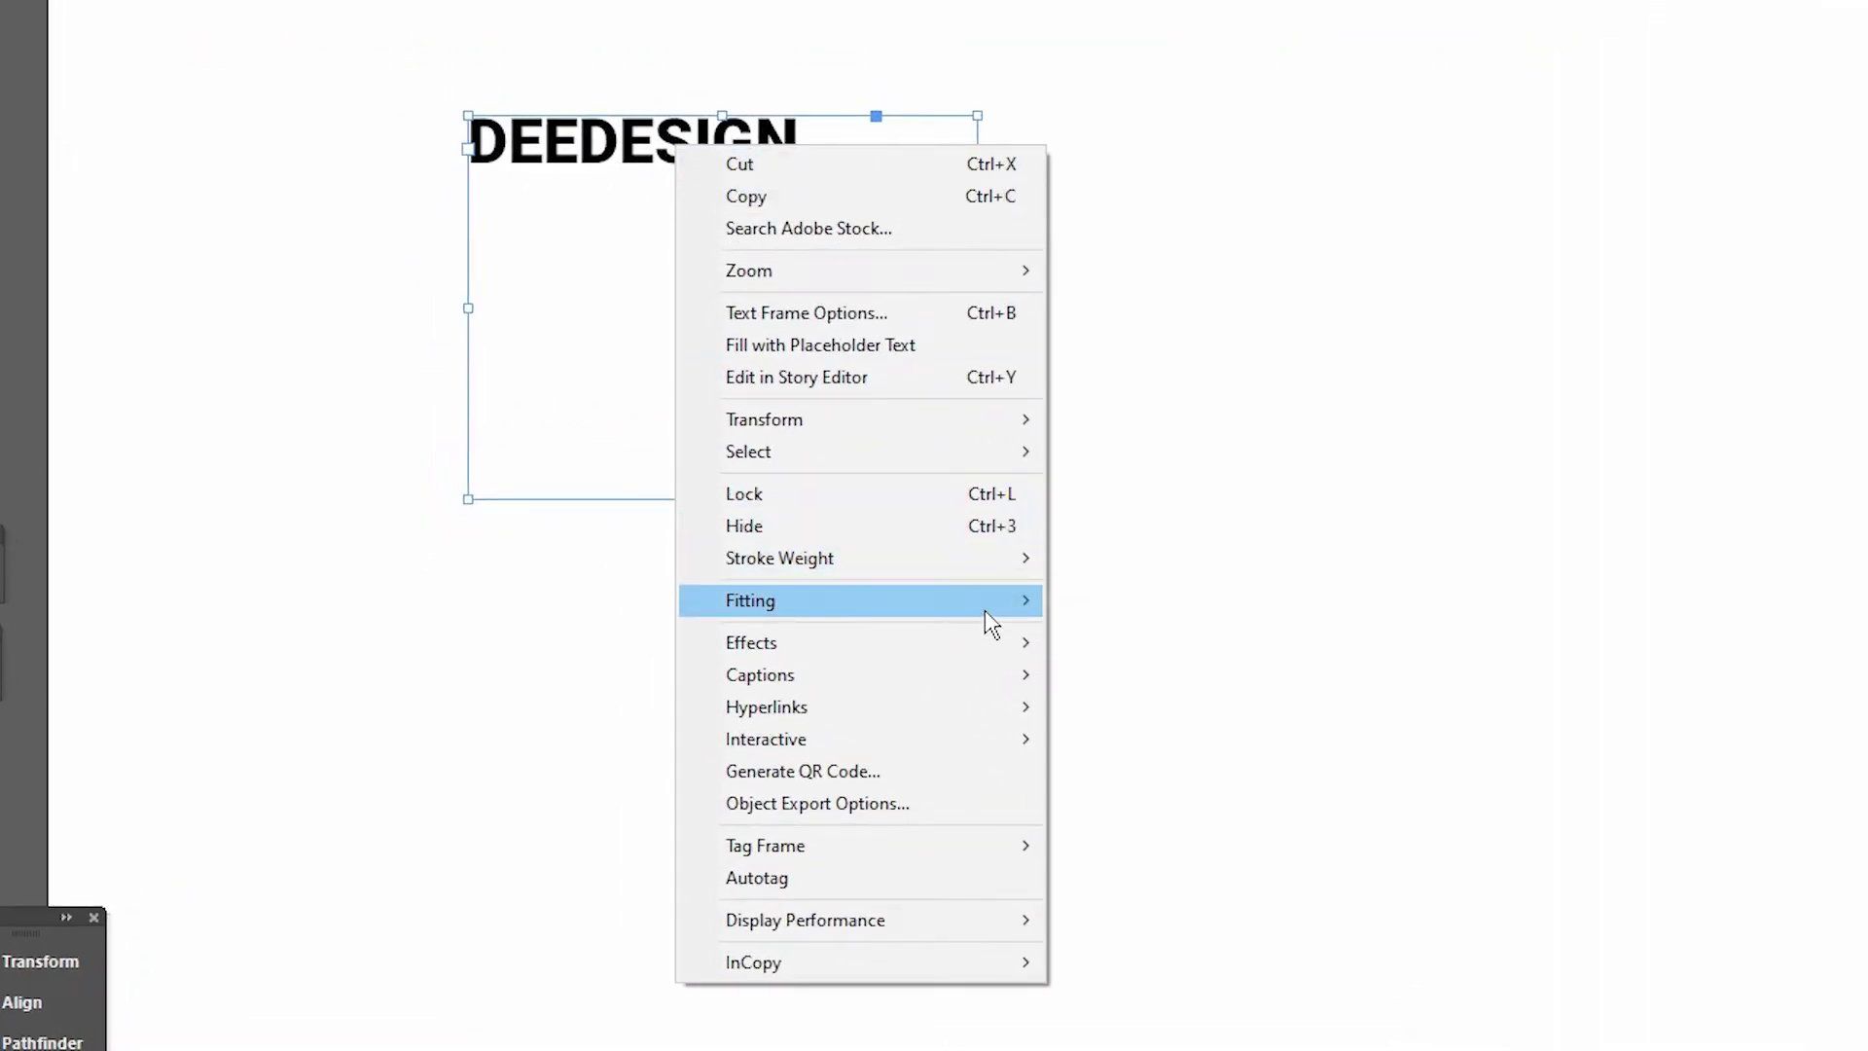
mouse_move(985, 611)
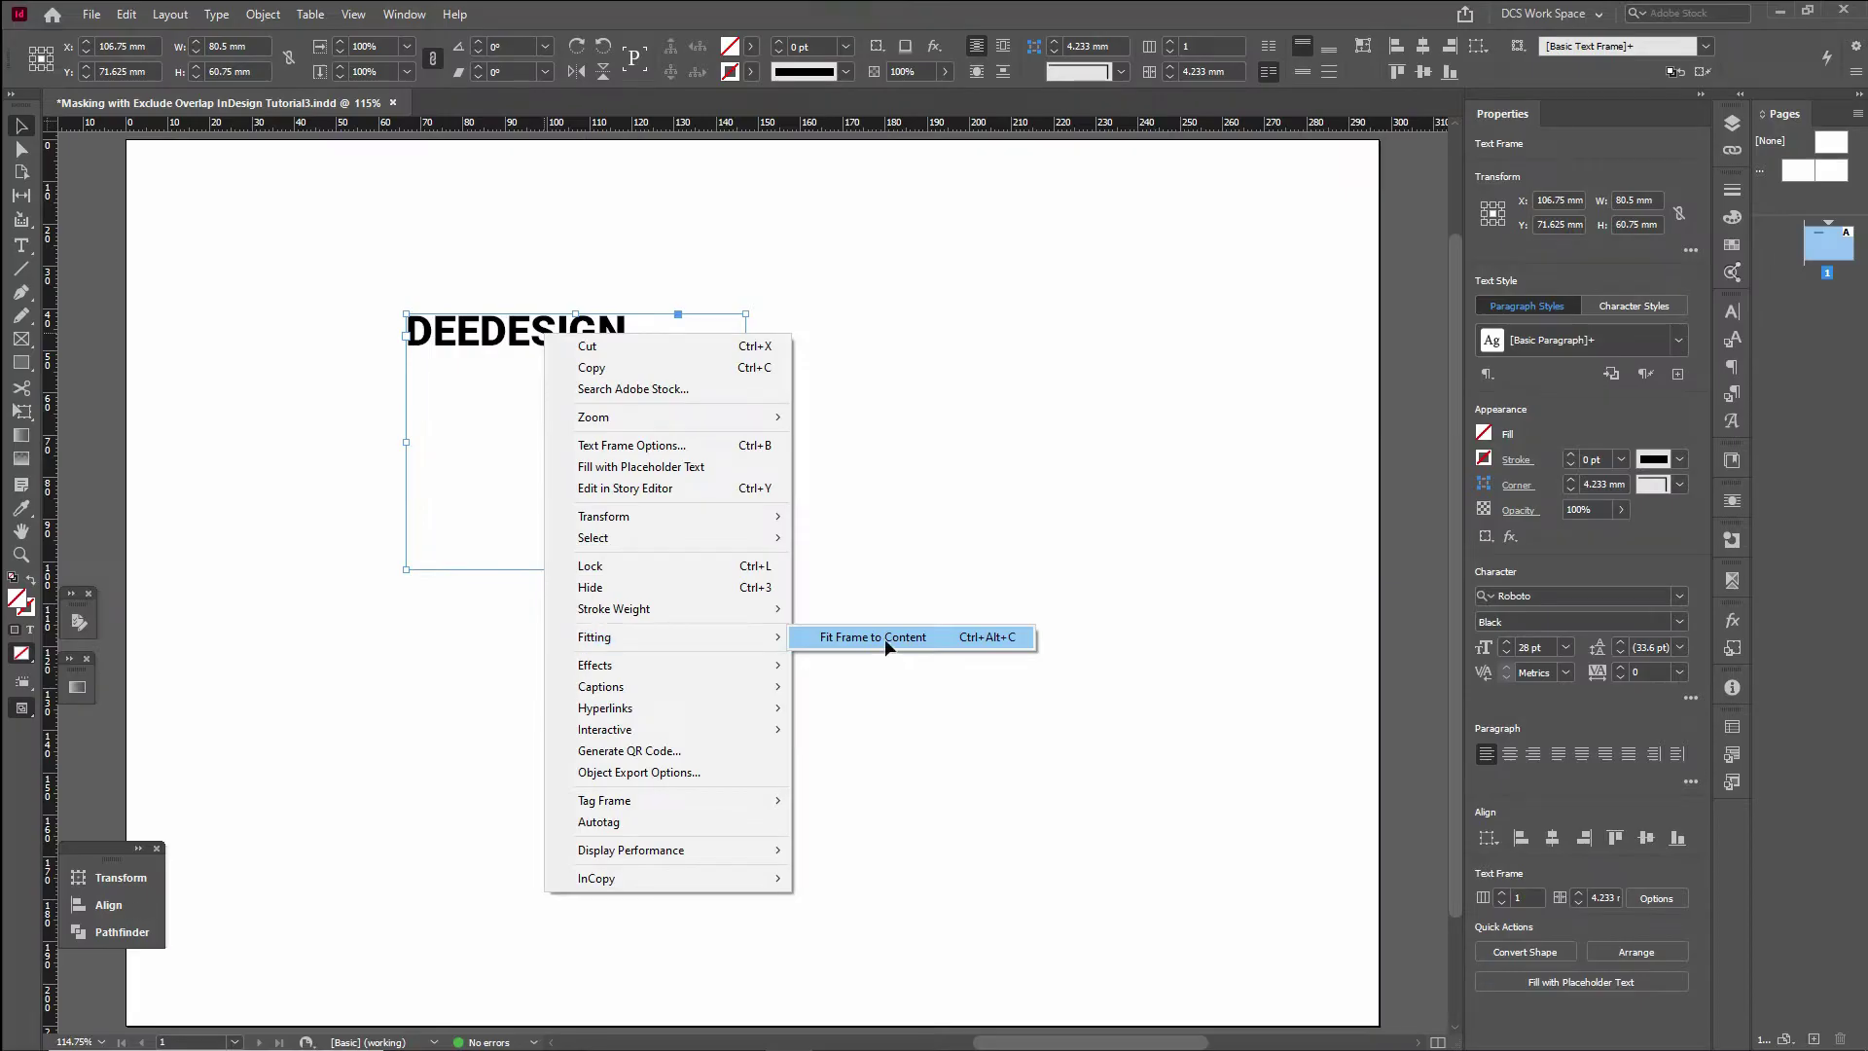
click(1201, 609)
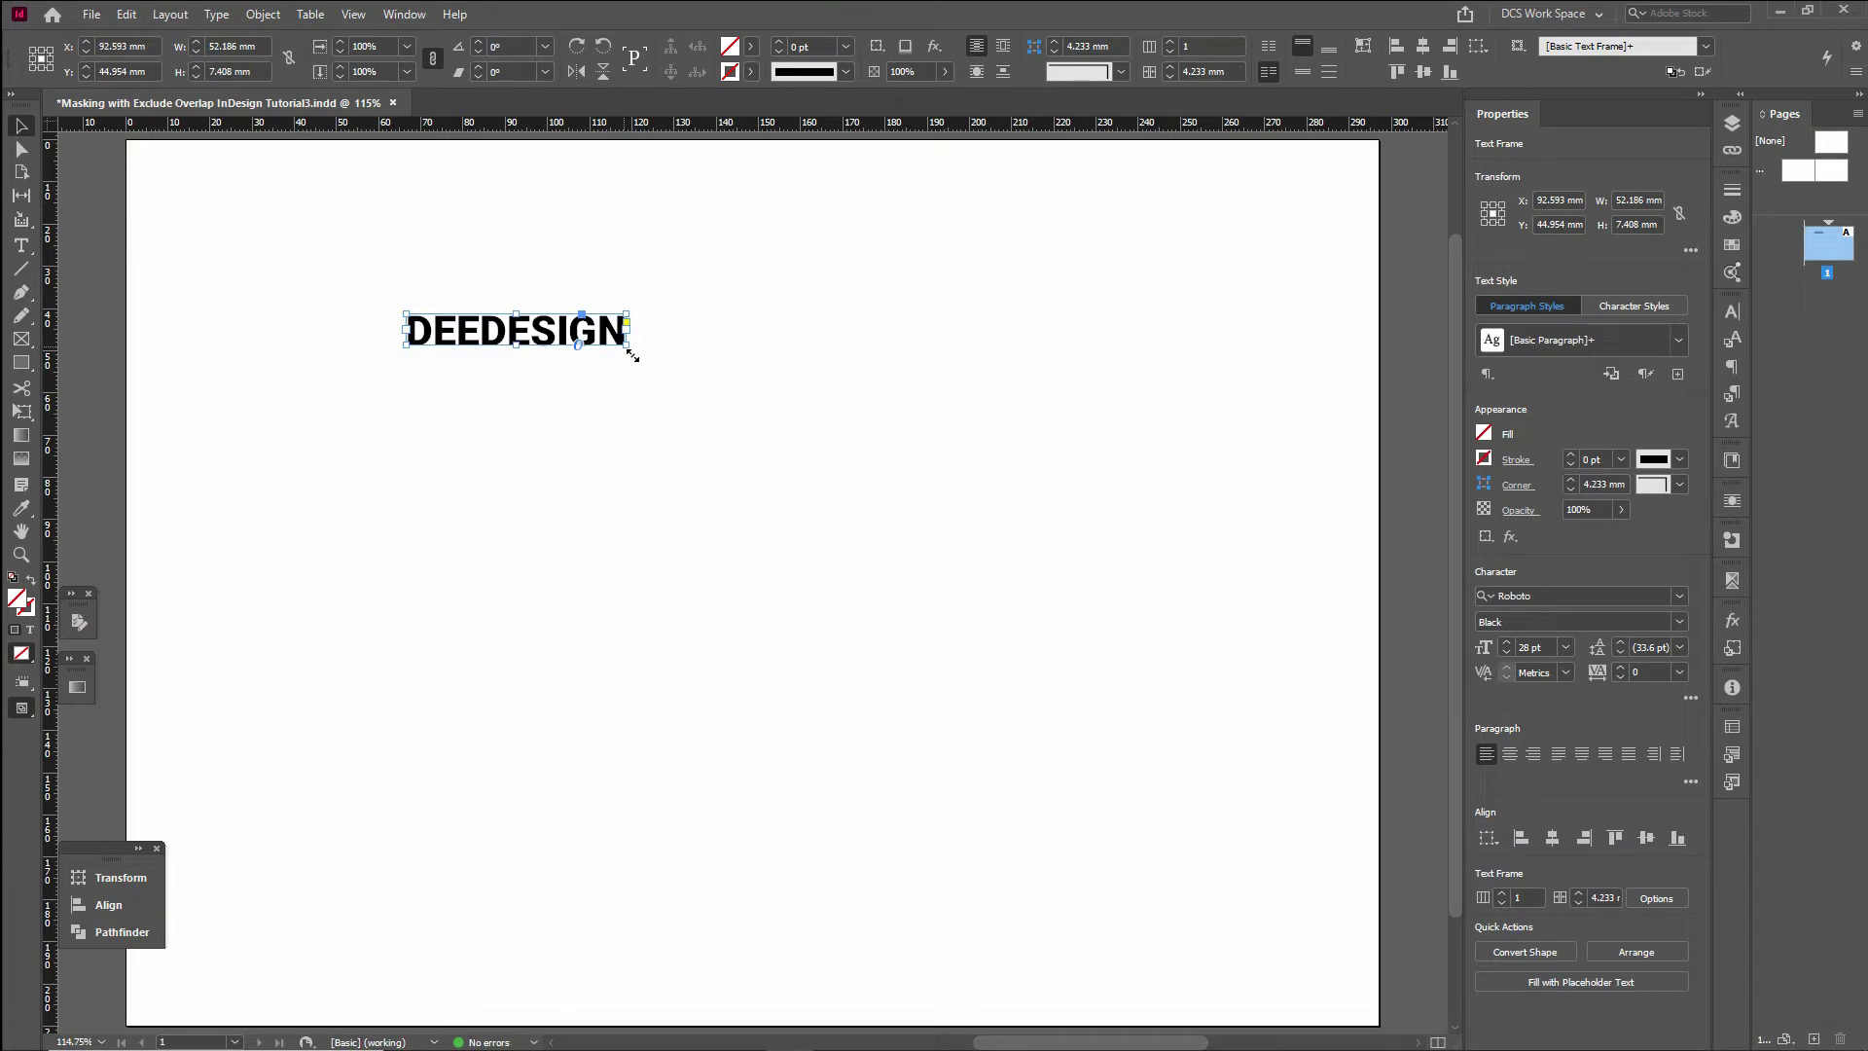
drag(632, 356, 756, 484)
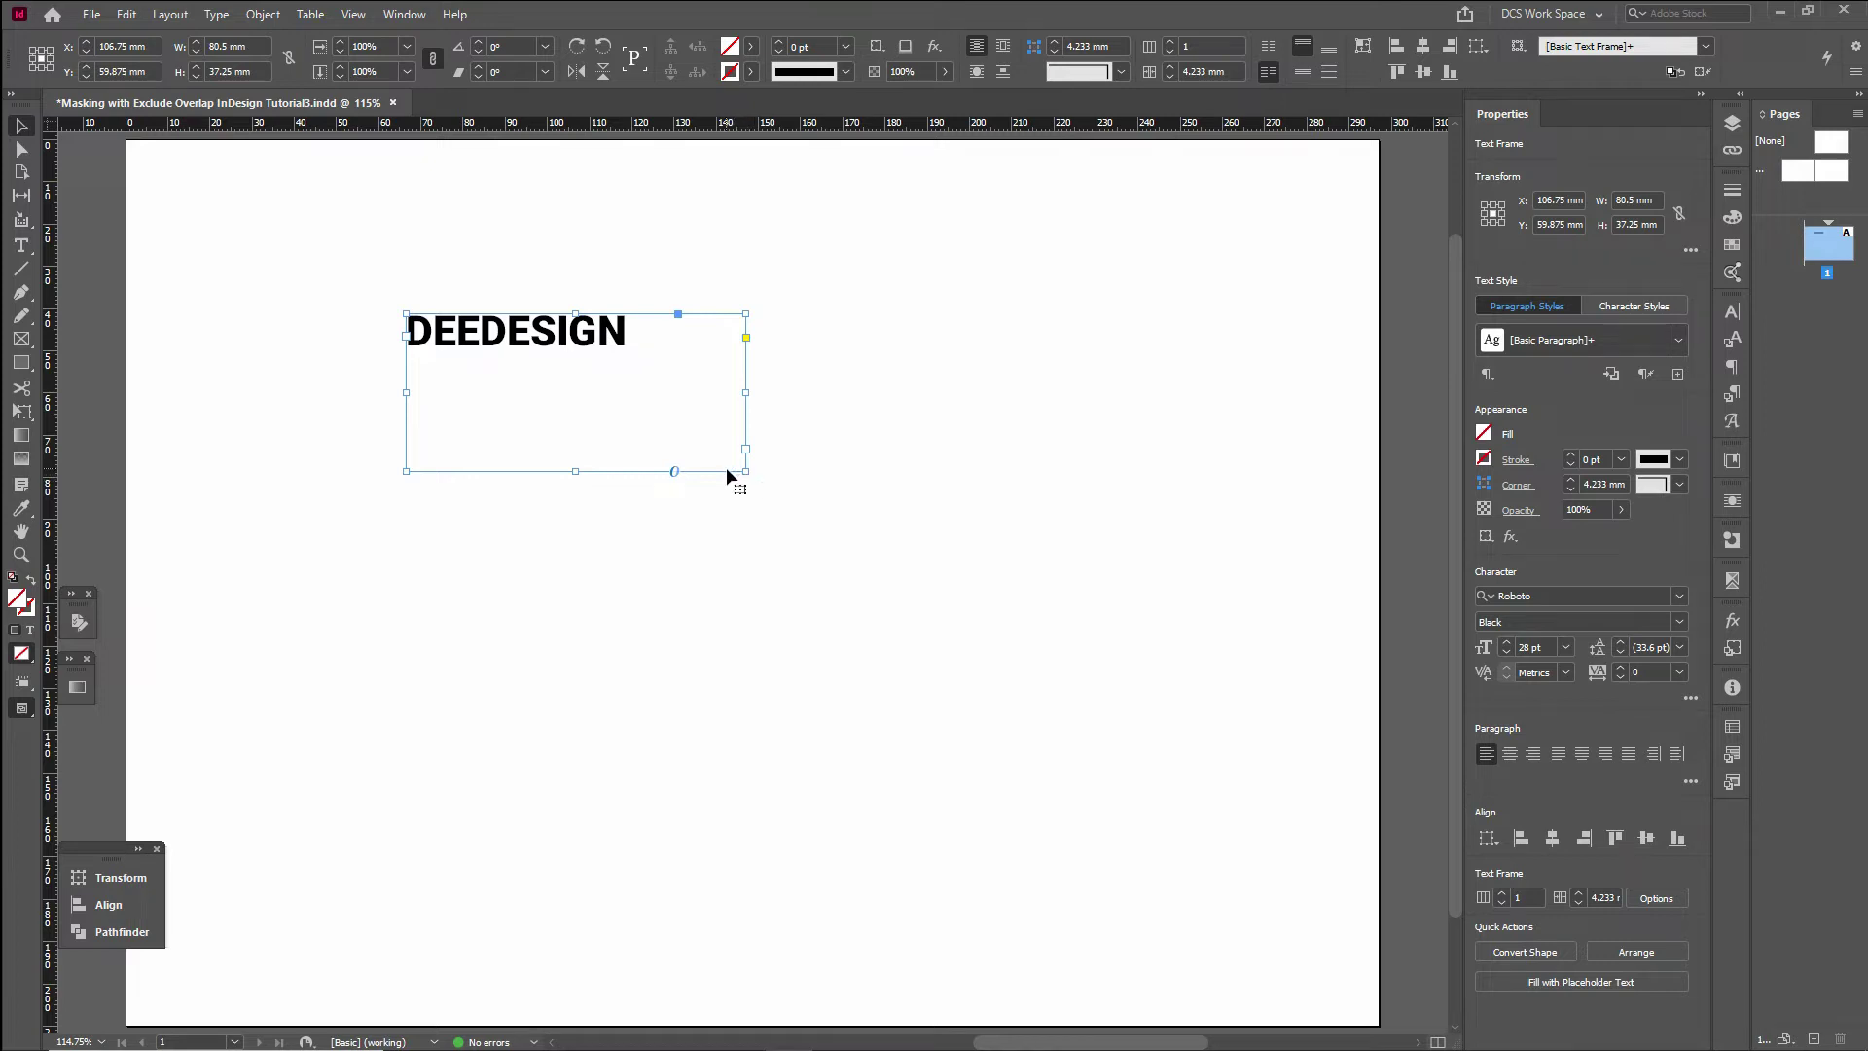
key(ctrl+z)
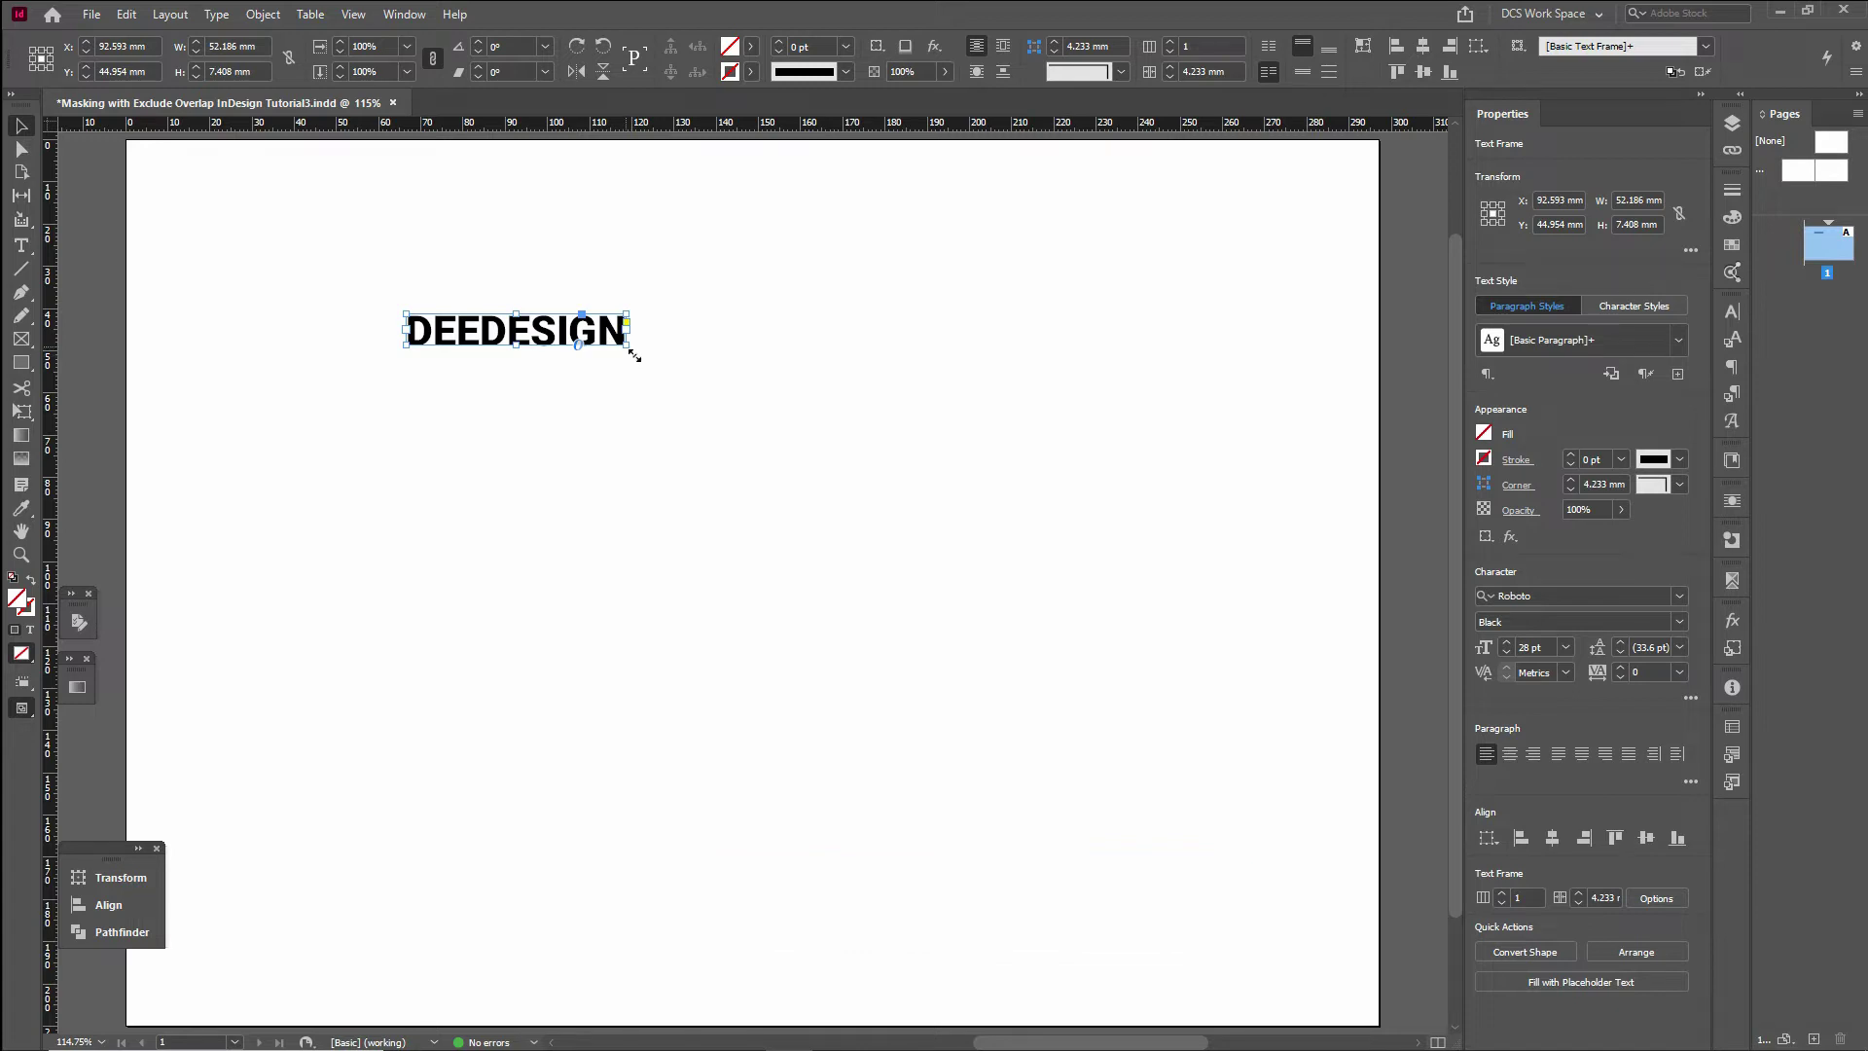
drag(634, 356, 740, 533)
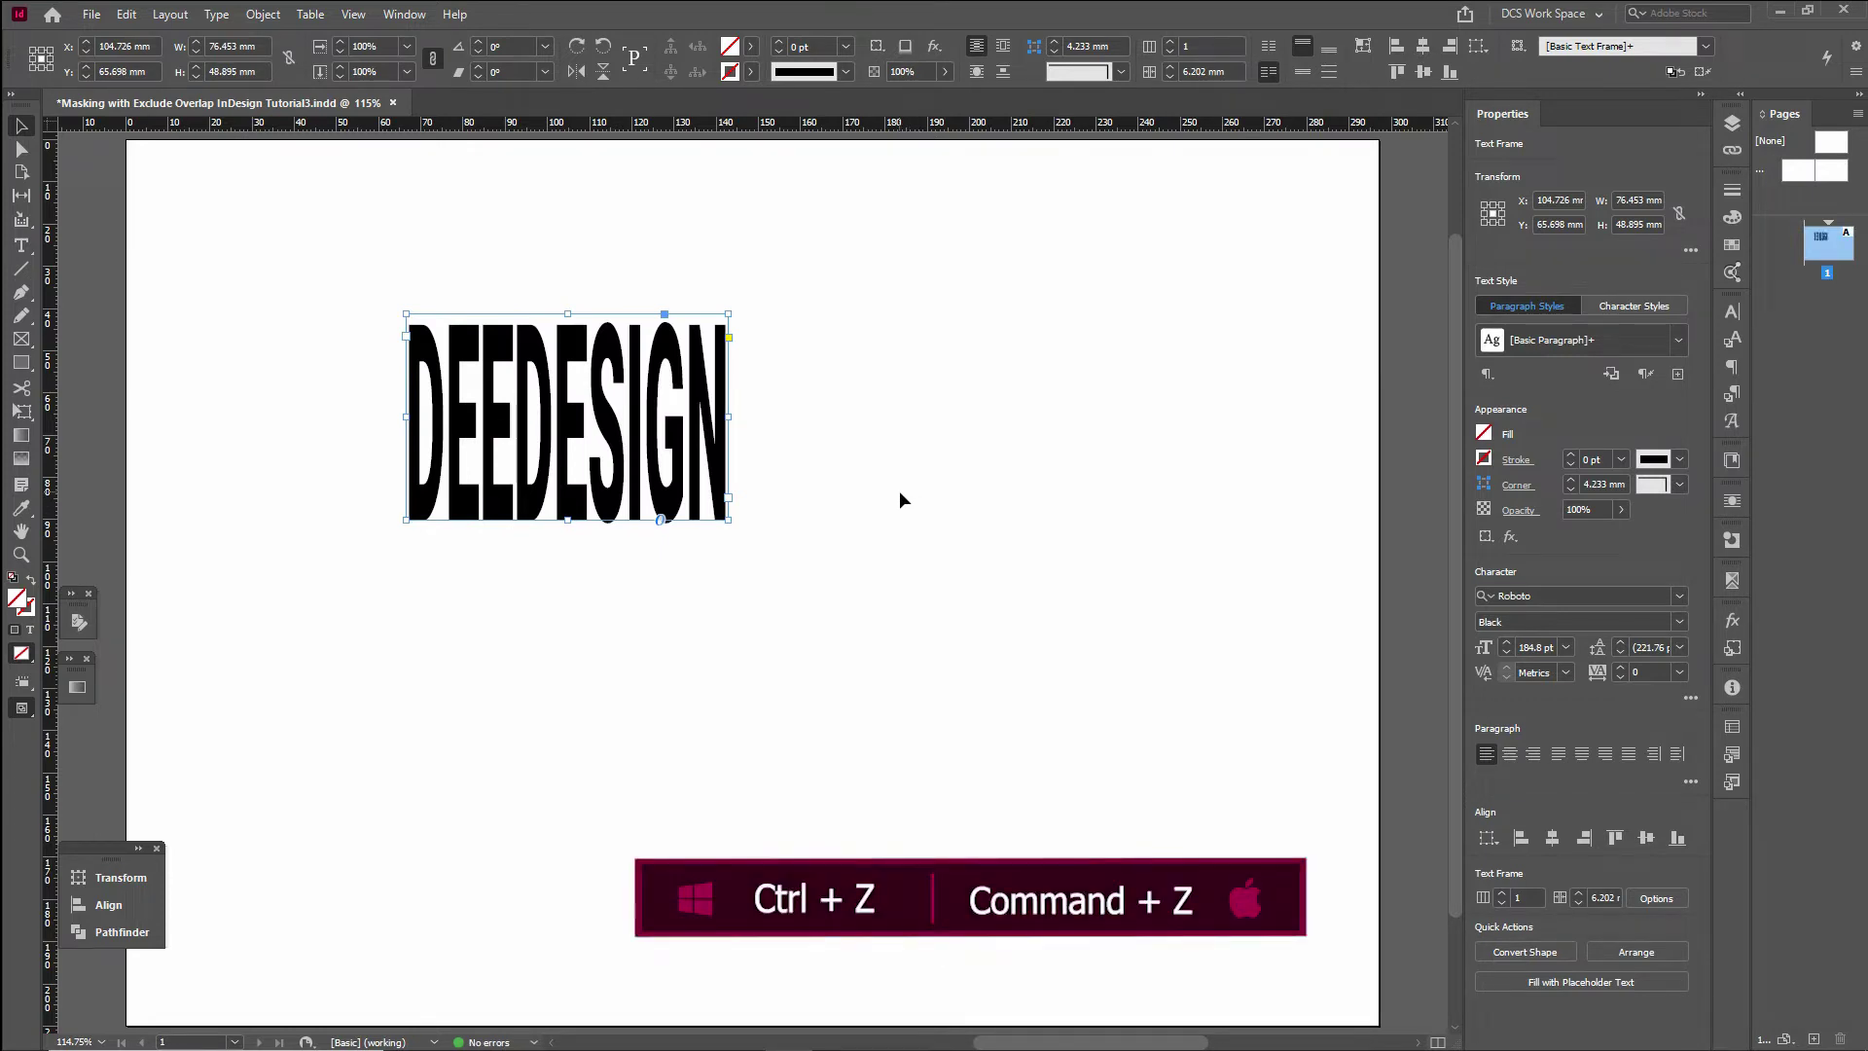
key(ctrl+z)
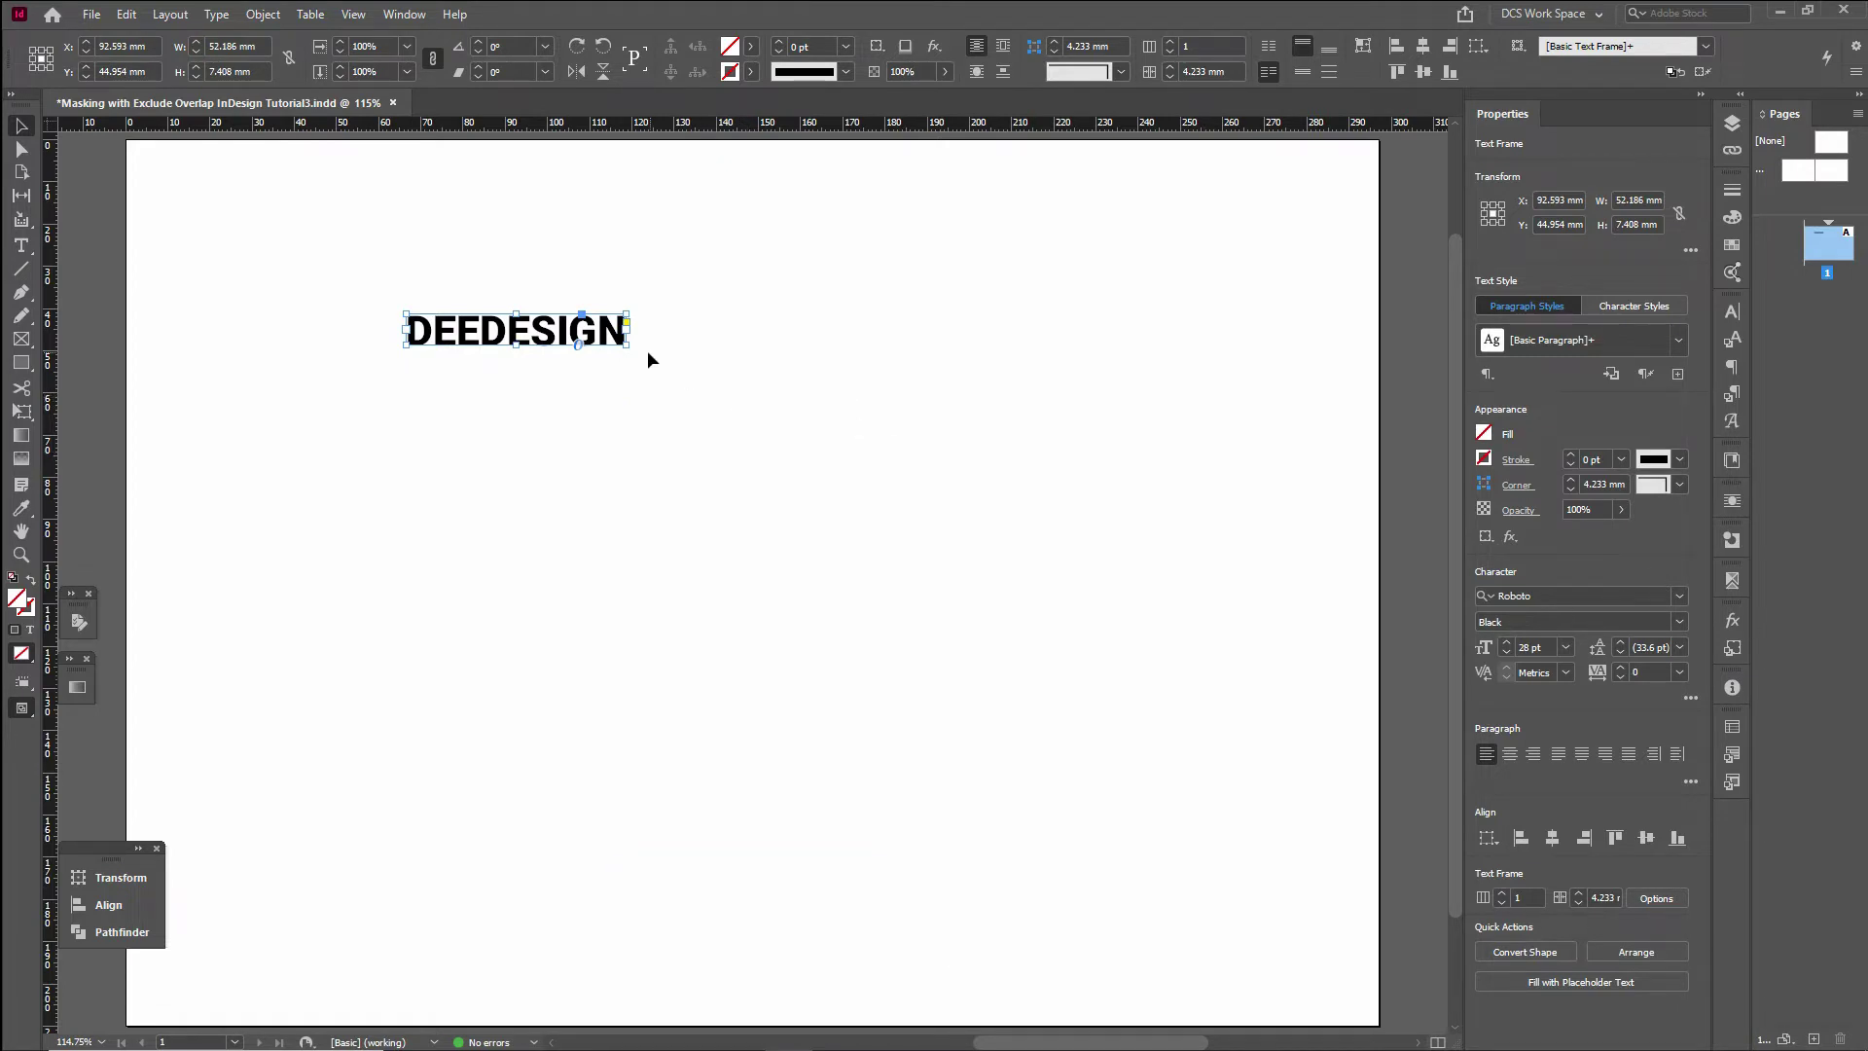
Step: Scale the DEEDESIGN frame and its text proportionally to about 144 by 20 mm, and centre it on the page
drag(634, 354, 705, 424)
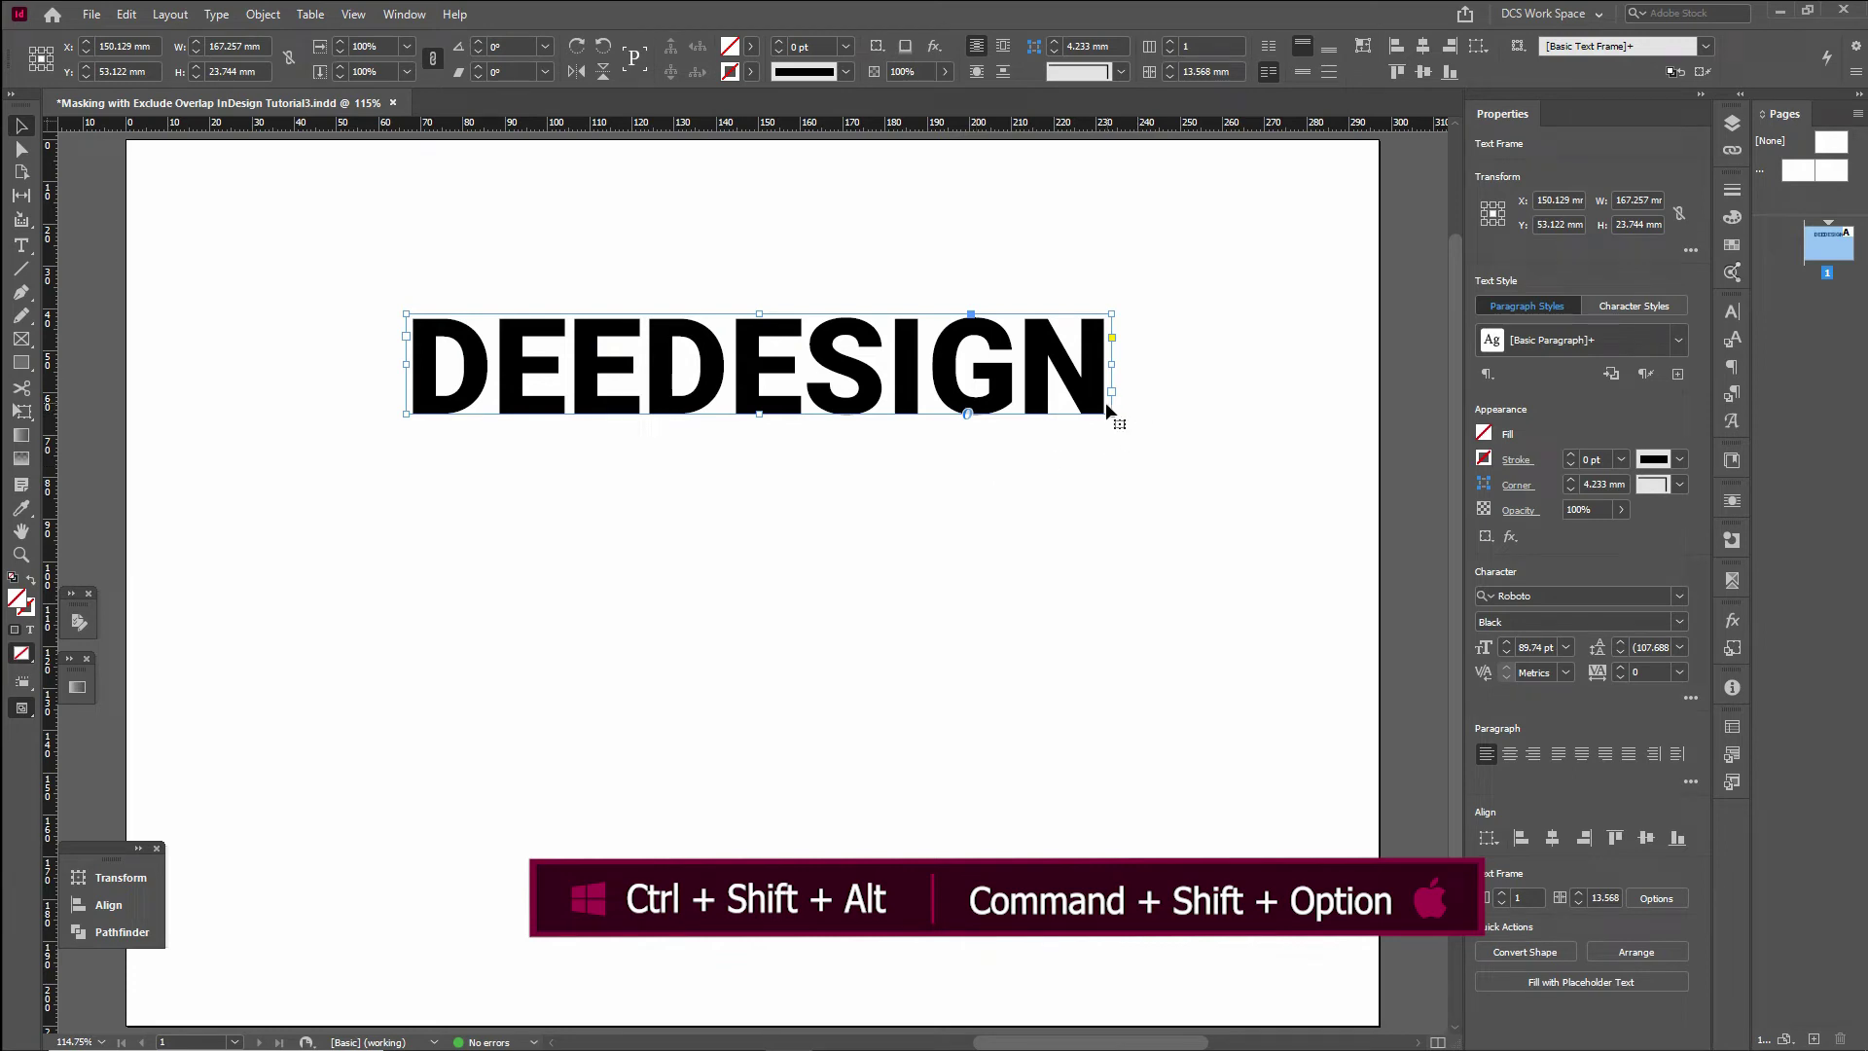
drag(1117, 420, 1141, 436)
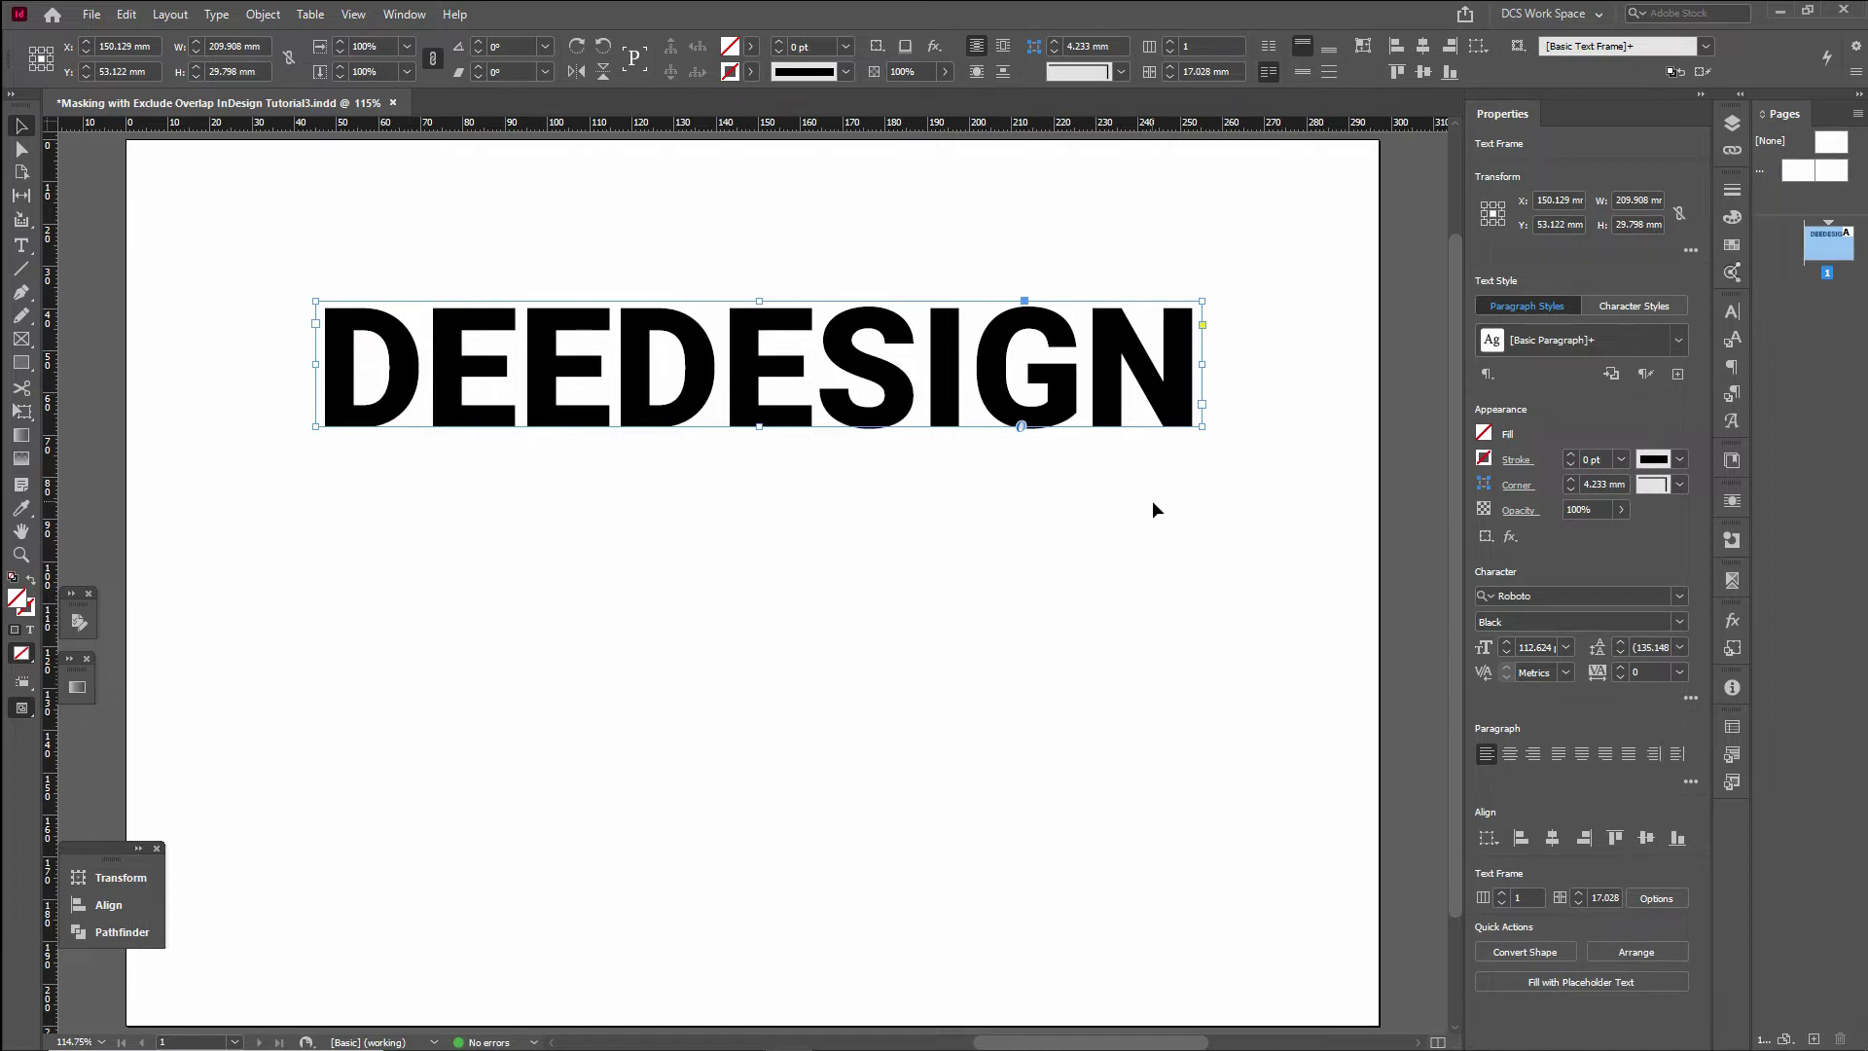
drag(933, 380, 928, 606)
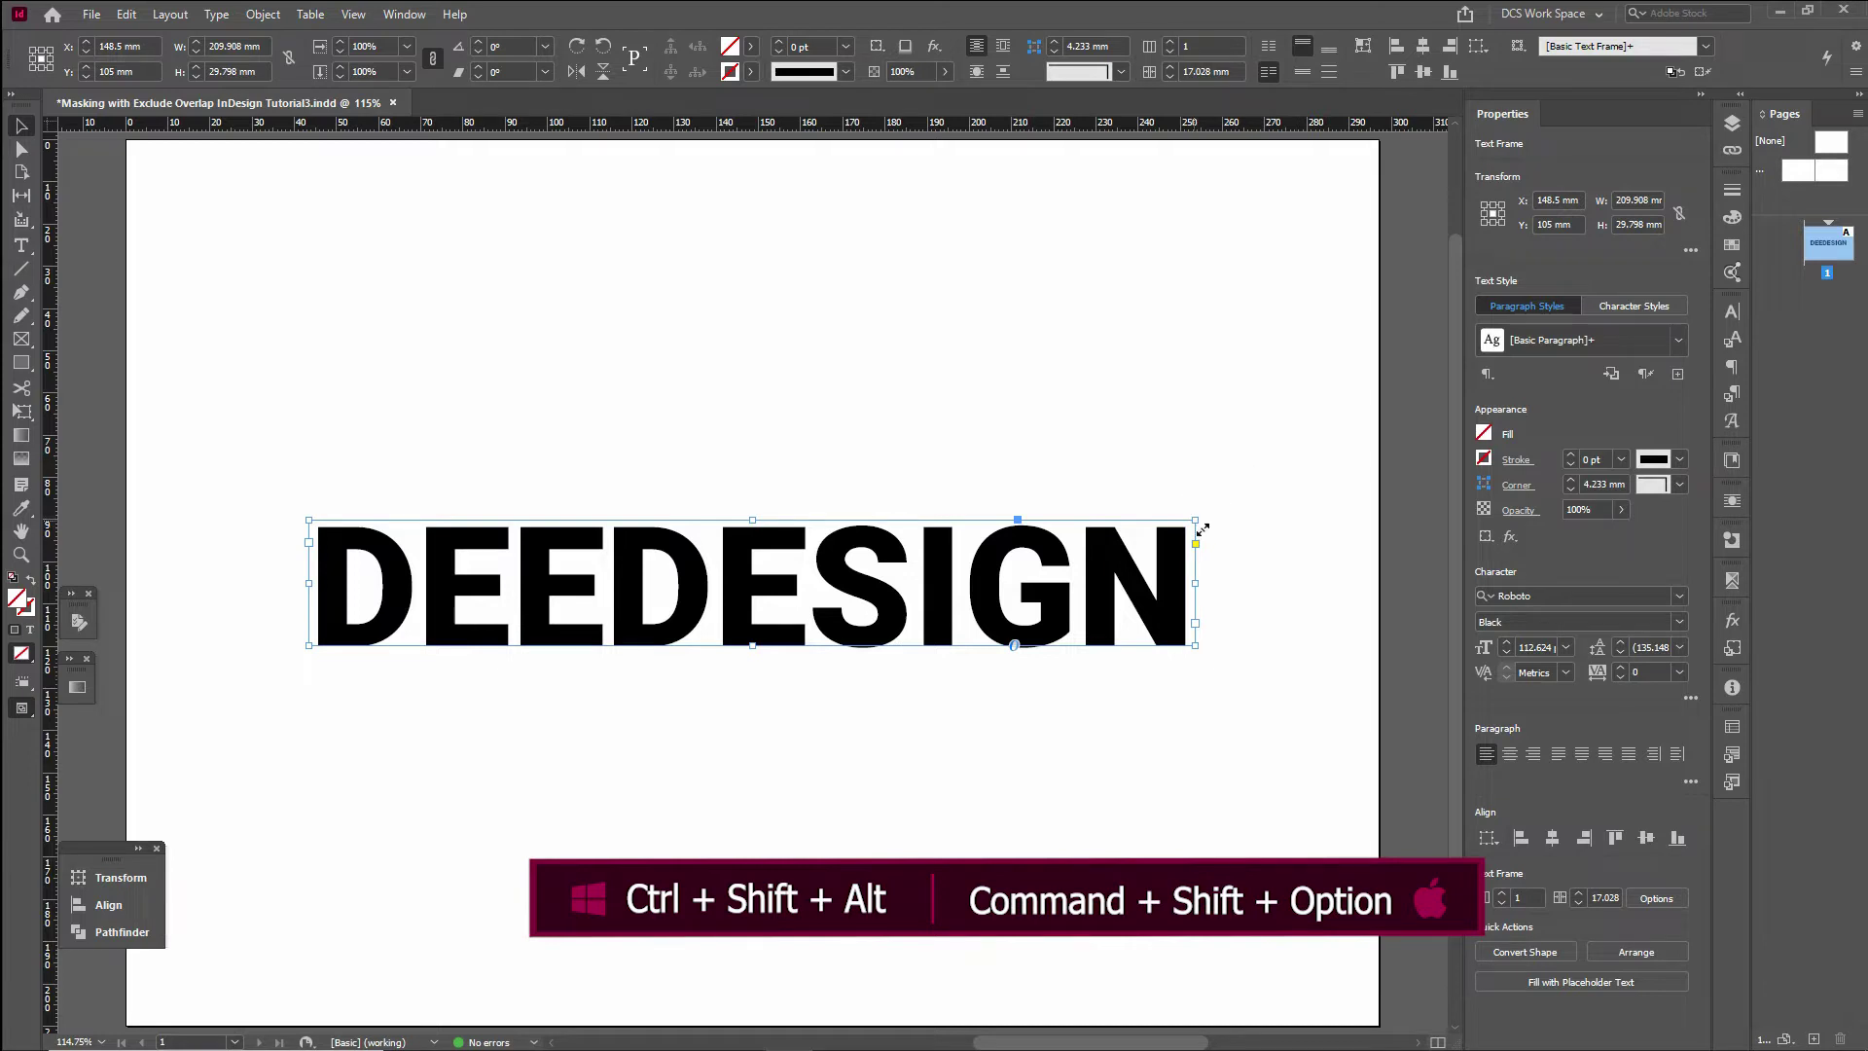
drag(1203, 529, 1056, 538)
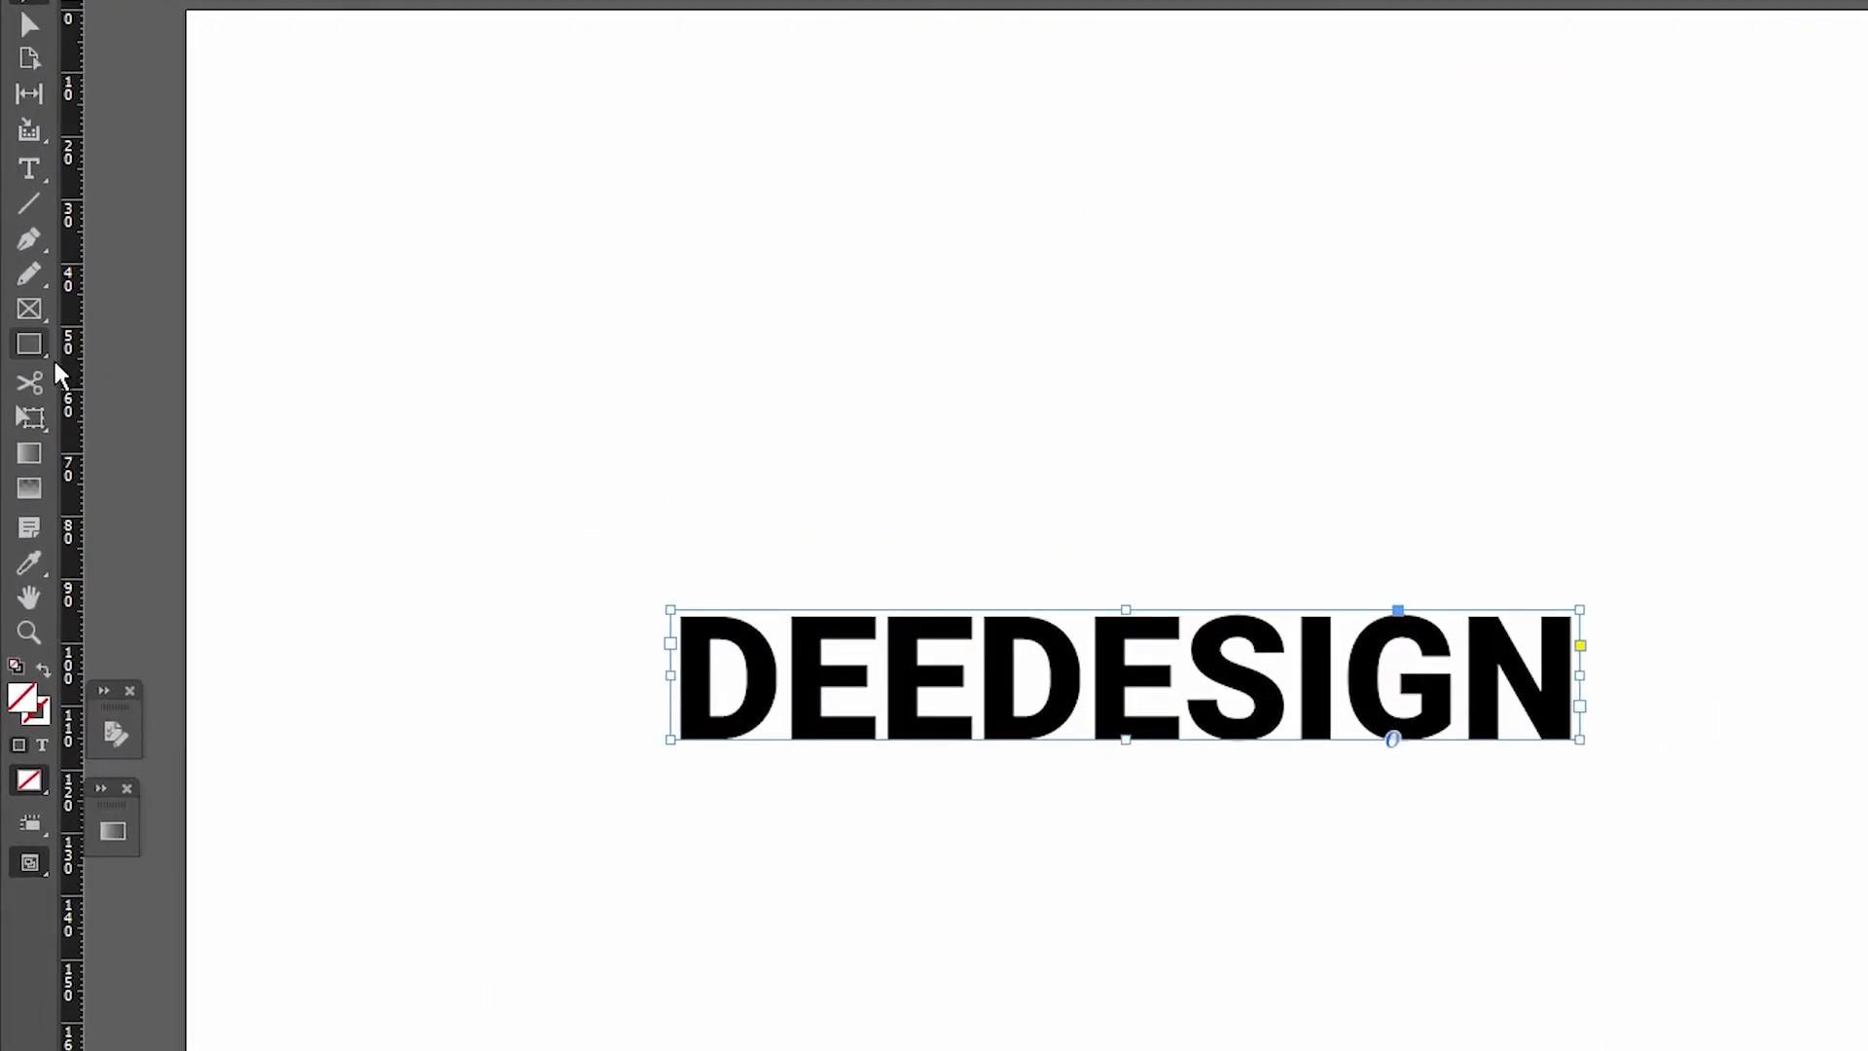
Step: Draw a 148.5 by 210 mm rectangle covering the left half of the page from edge to centre line
click(41, 348)
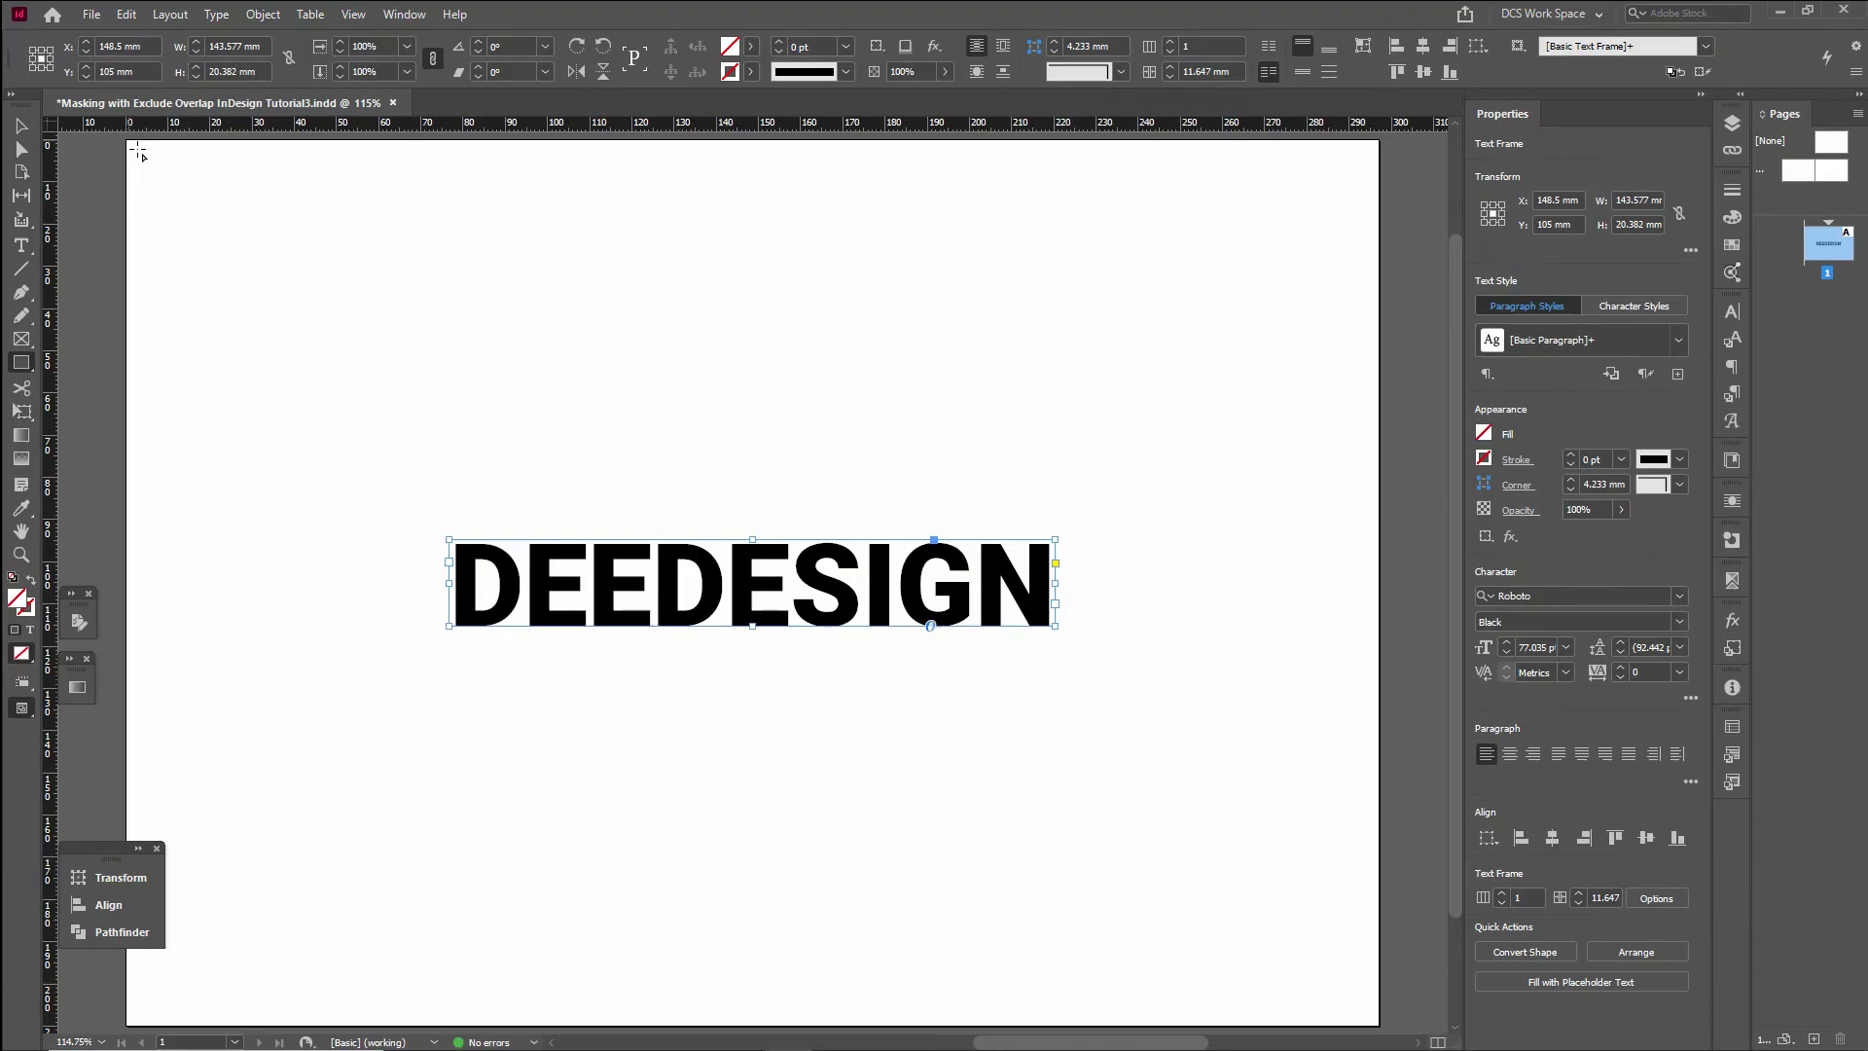
drag(137, 151, 762, 398)
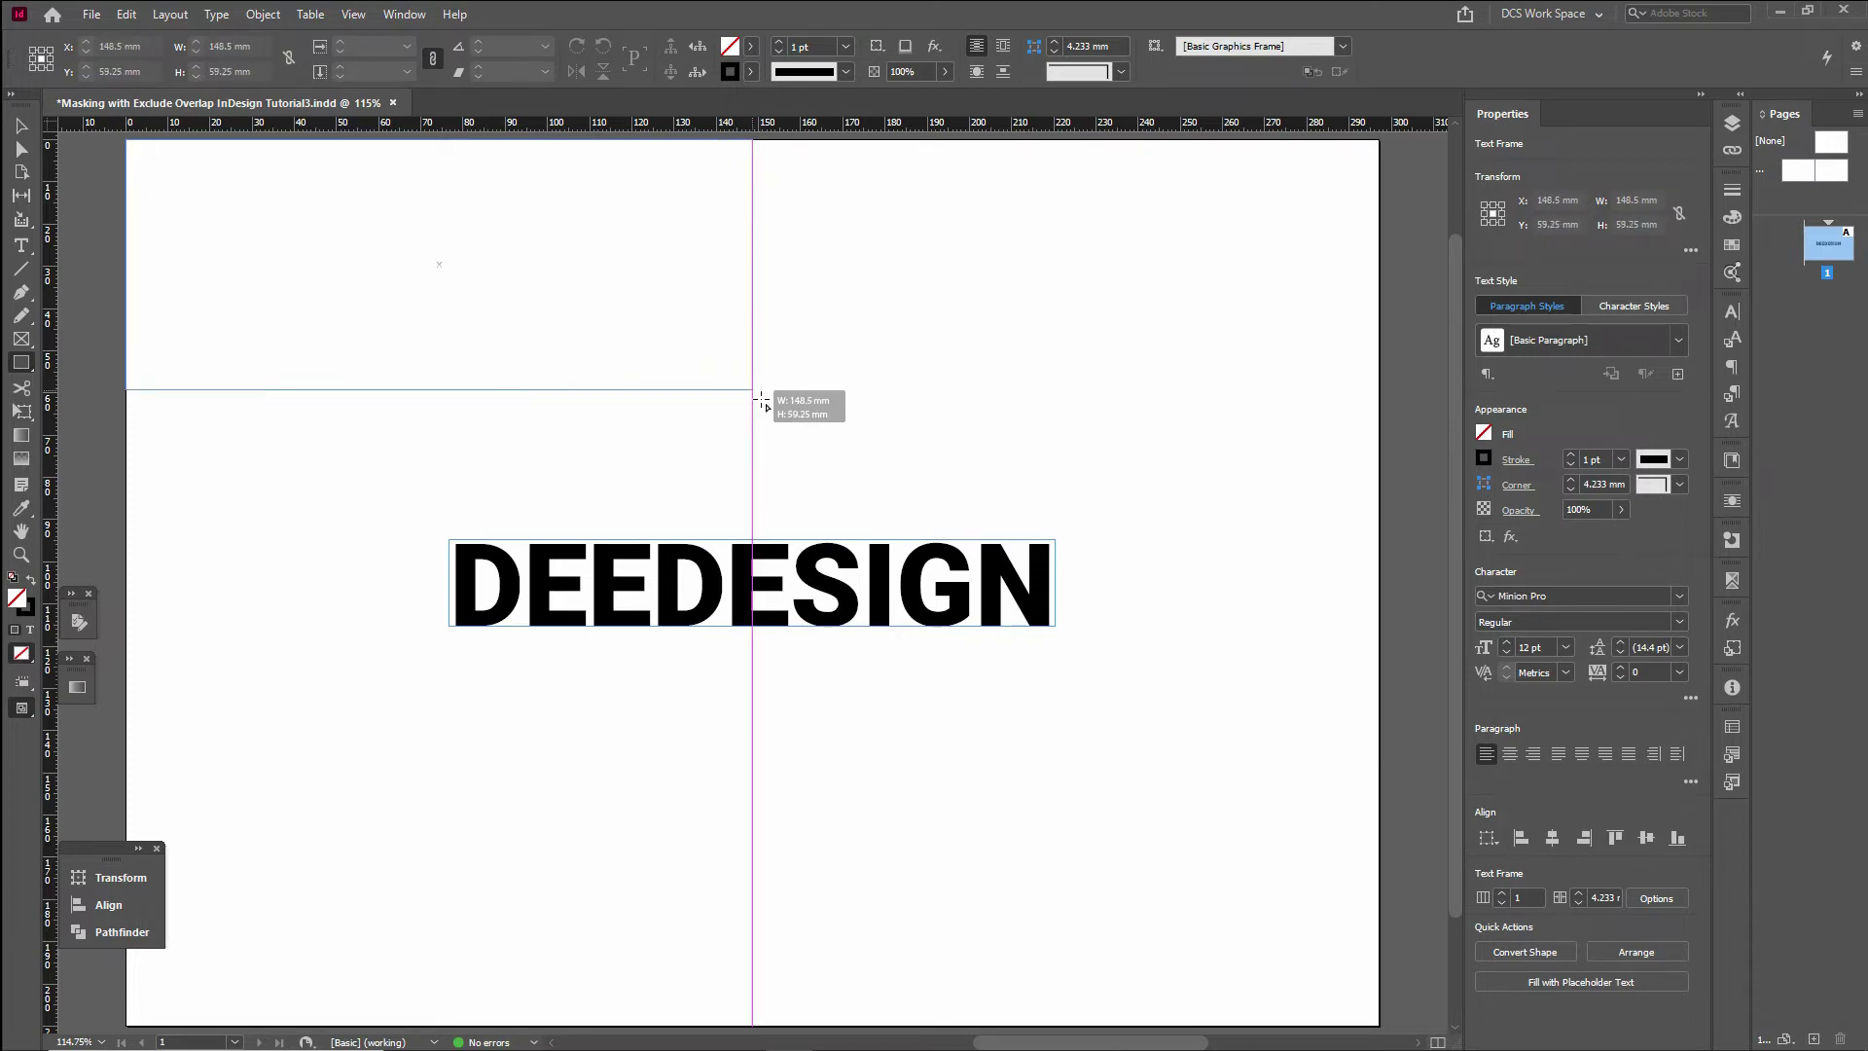
drag(762, 399, 762, 400)
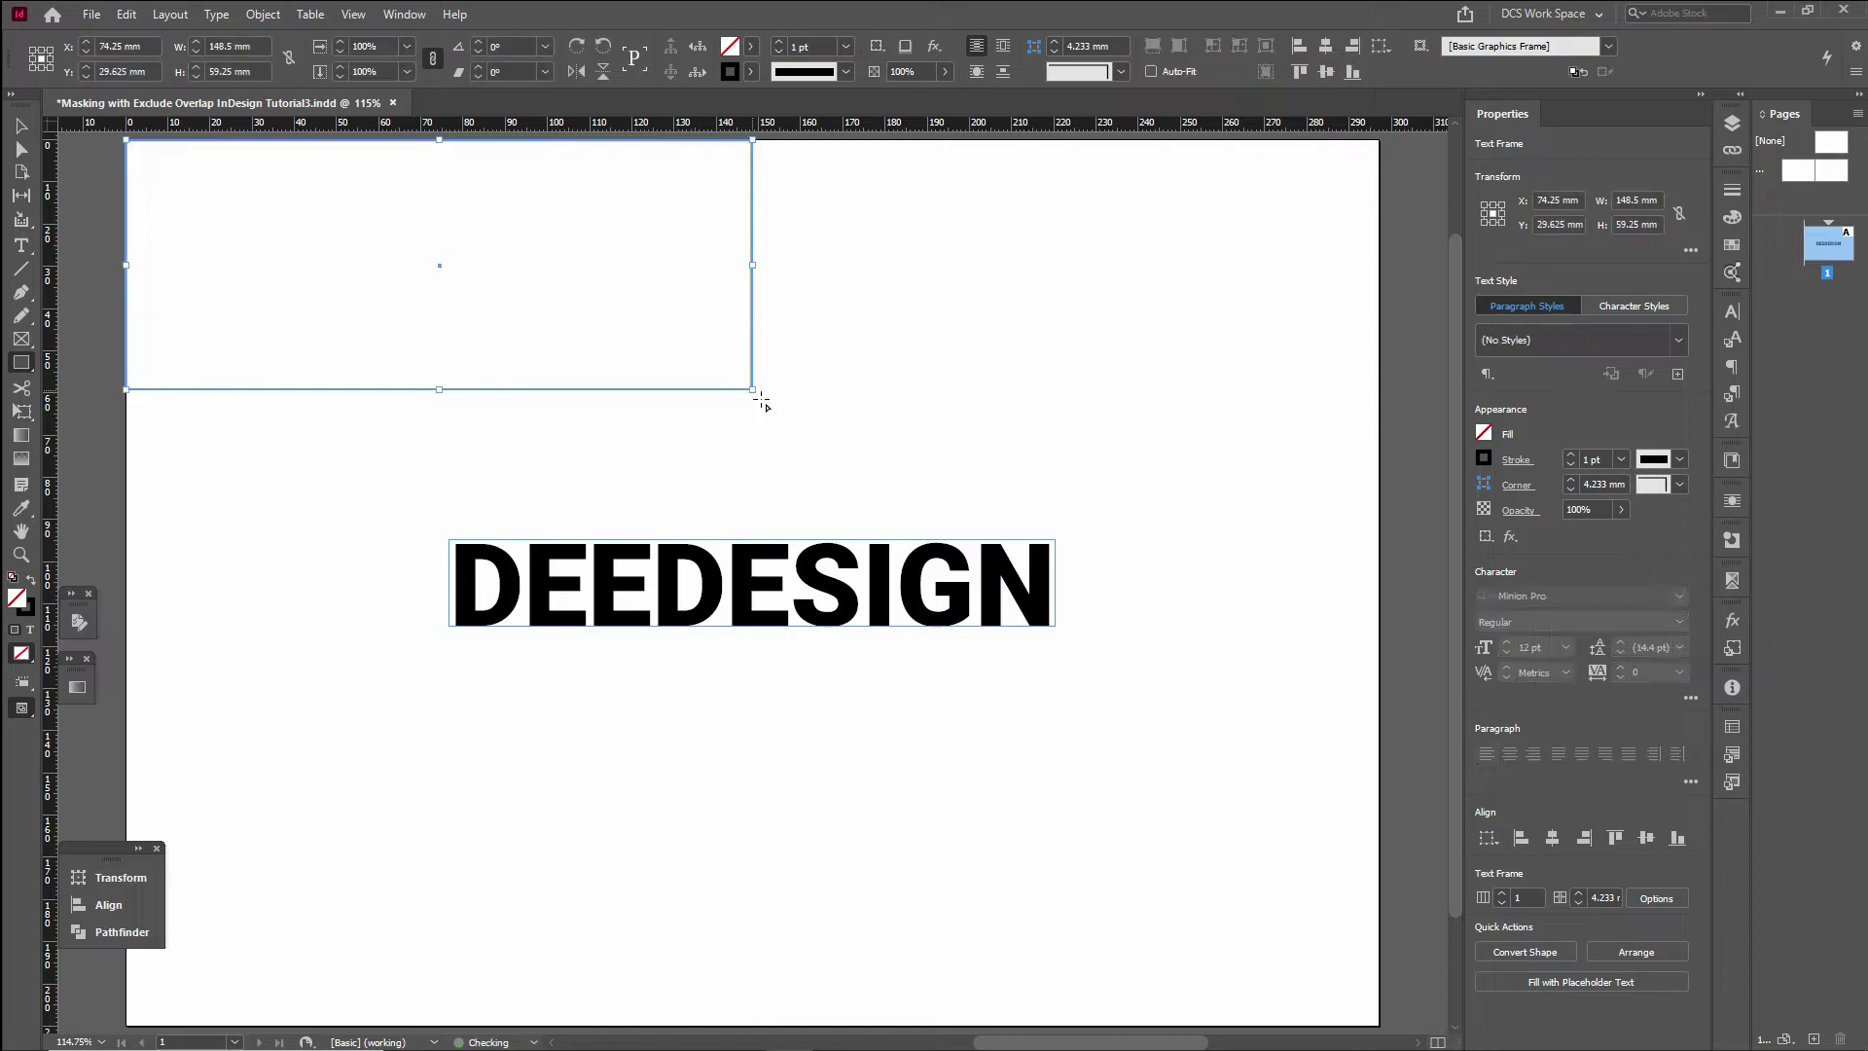
key(v)
drag(445, 402, 454, 1031)
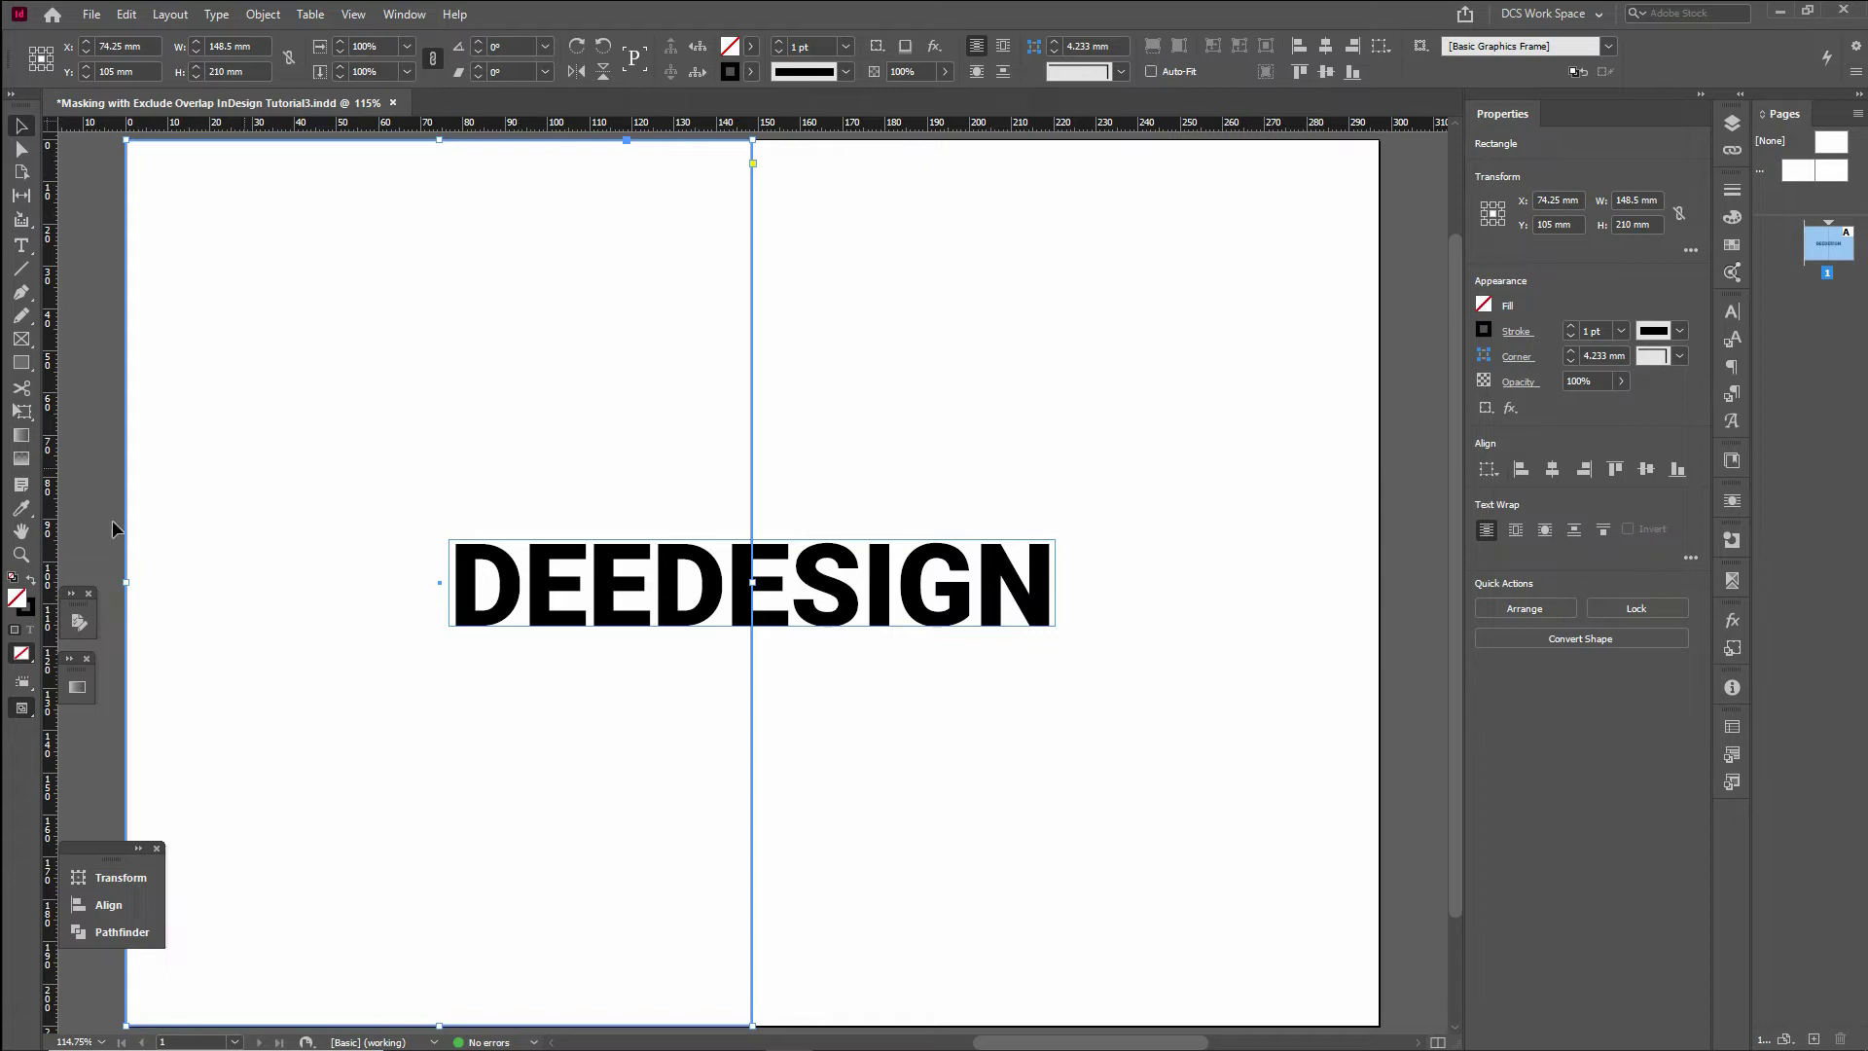
Step: Fill the half-page rectangle with the C=50 M=100 Y=60 K=0 swatch, without a stroke, and turn on Overprint Preview
click(35, 584)
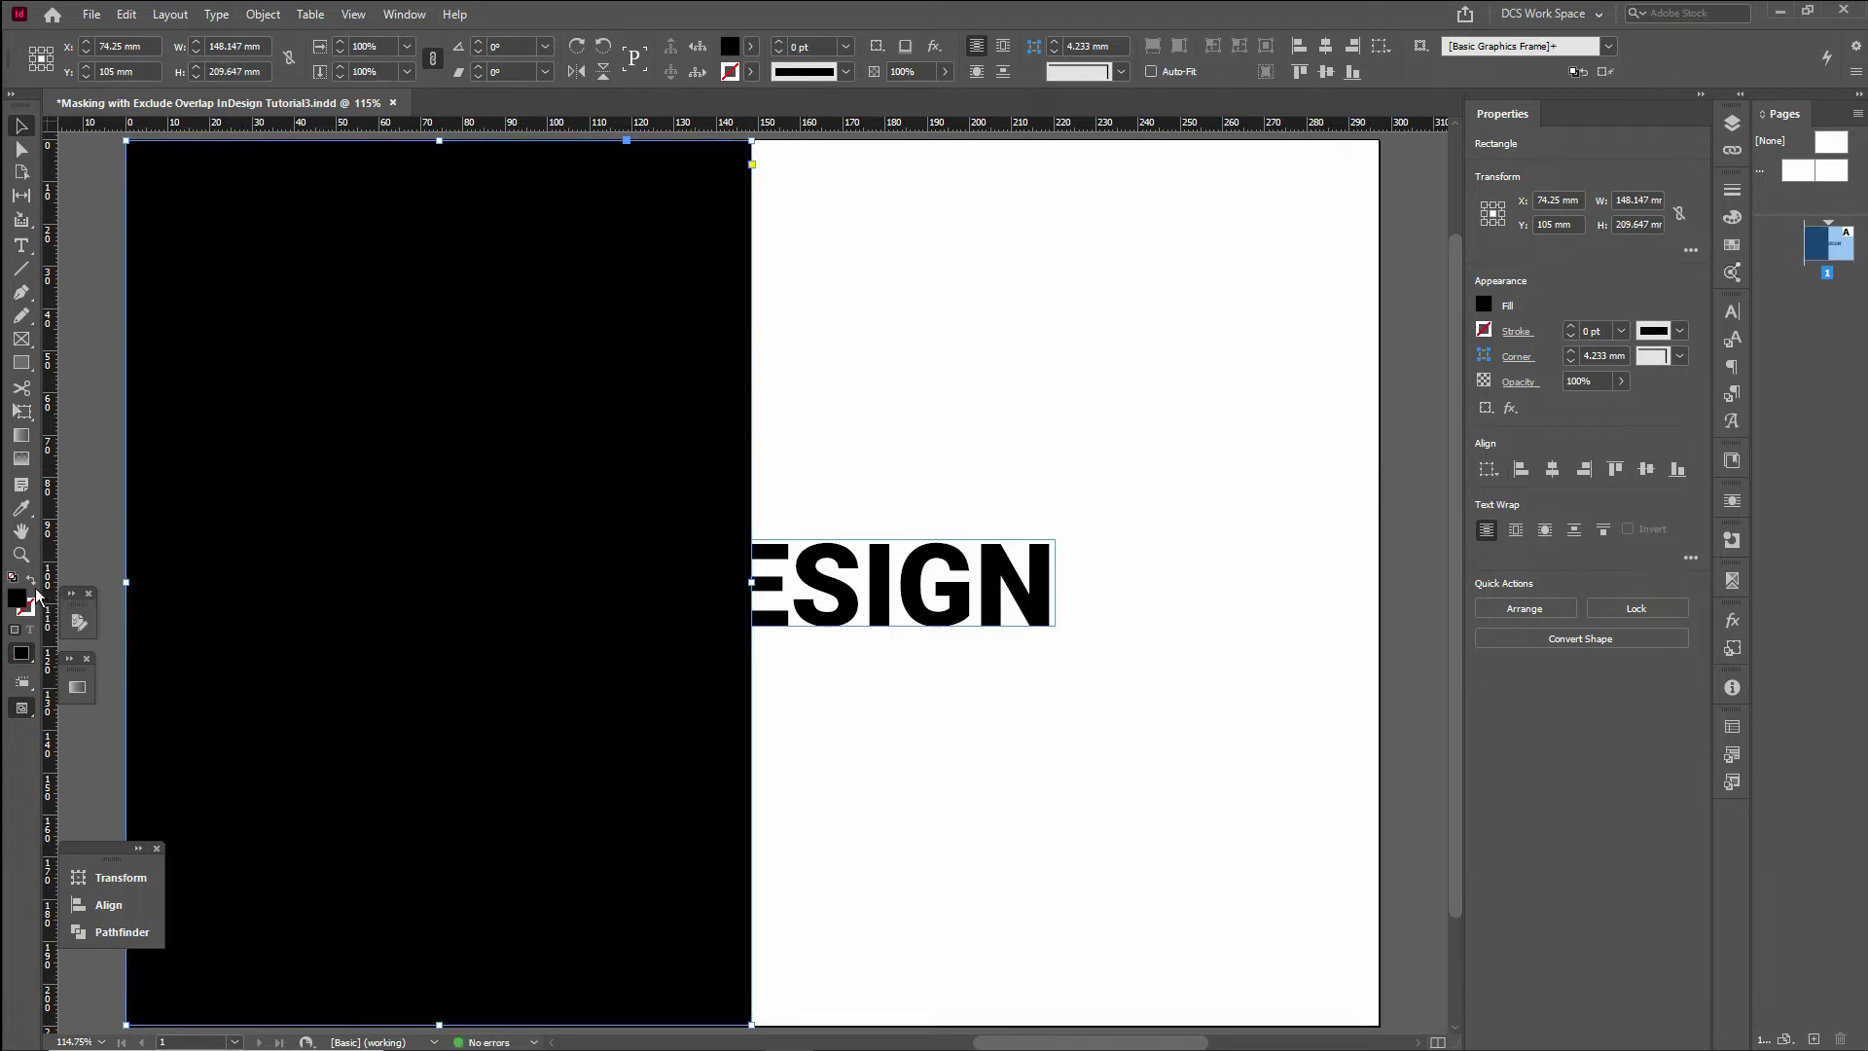
key(ctrl+alt+shift+y)
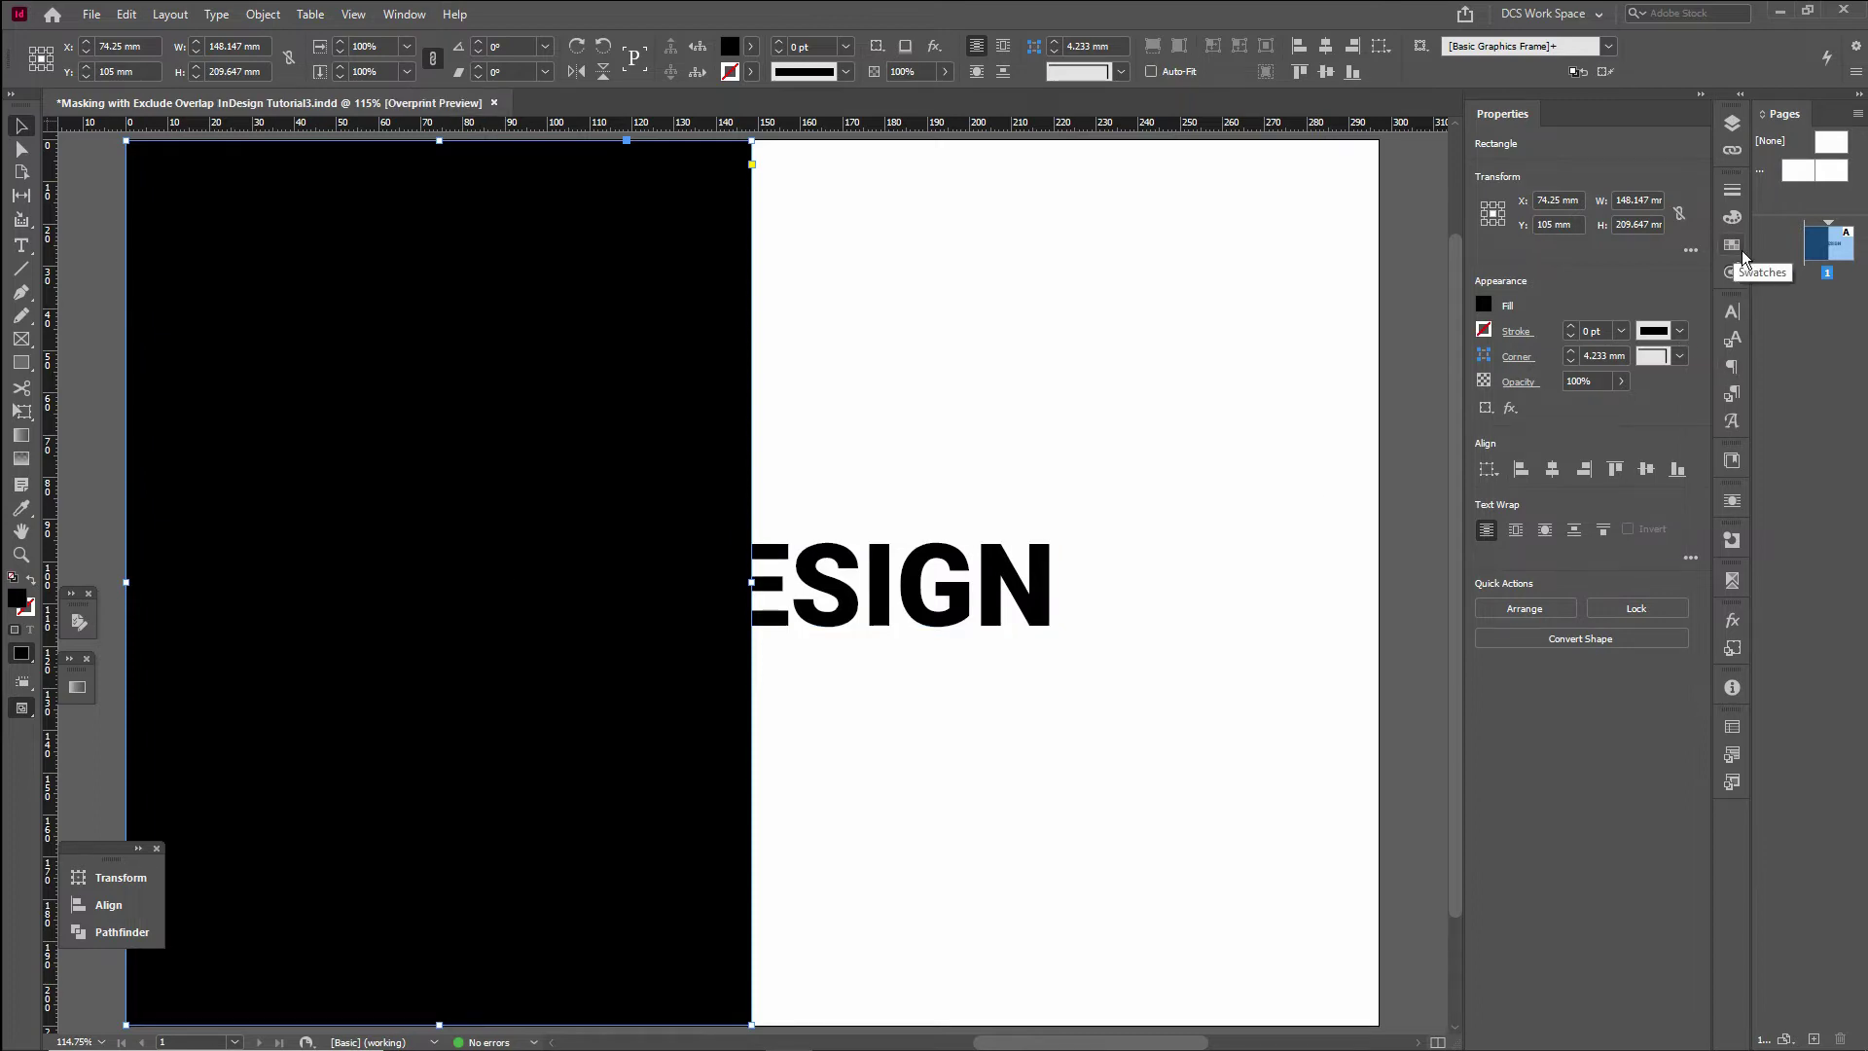
click(1742, 255)
click(1561, 464)
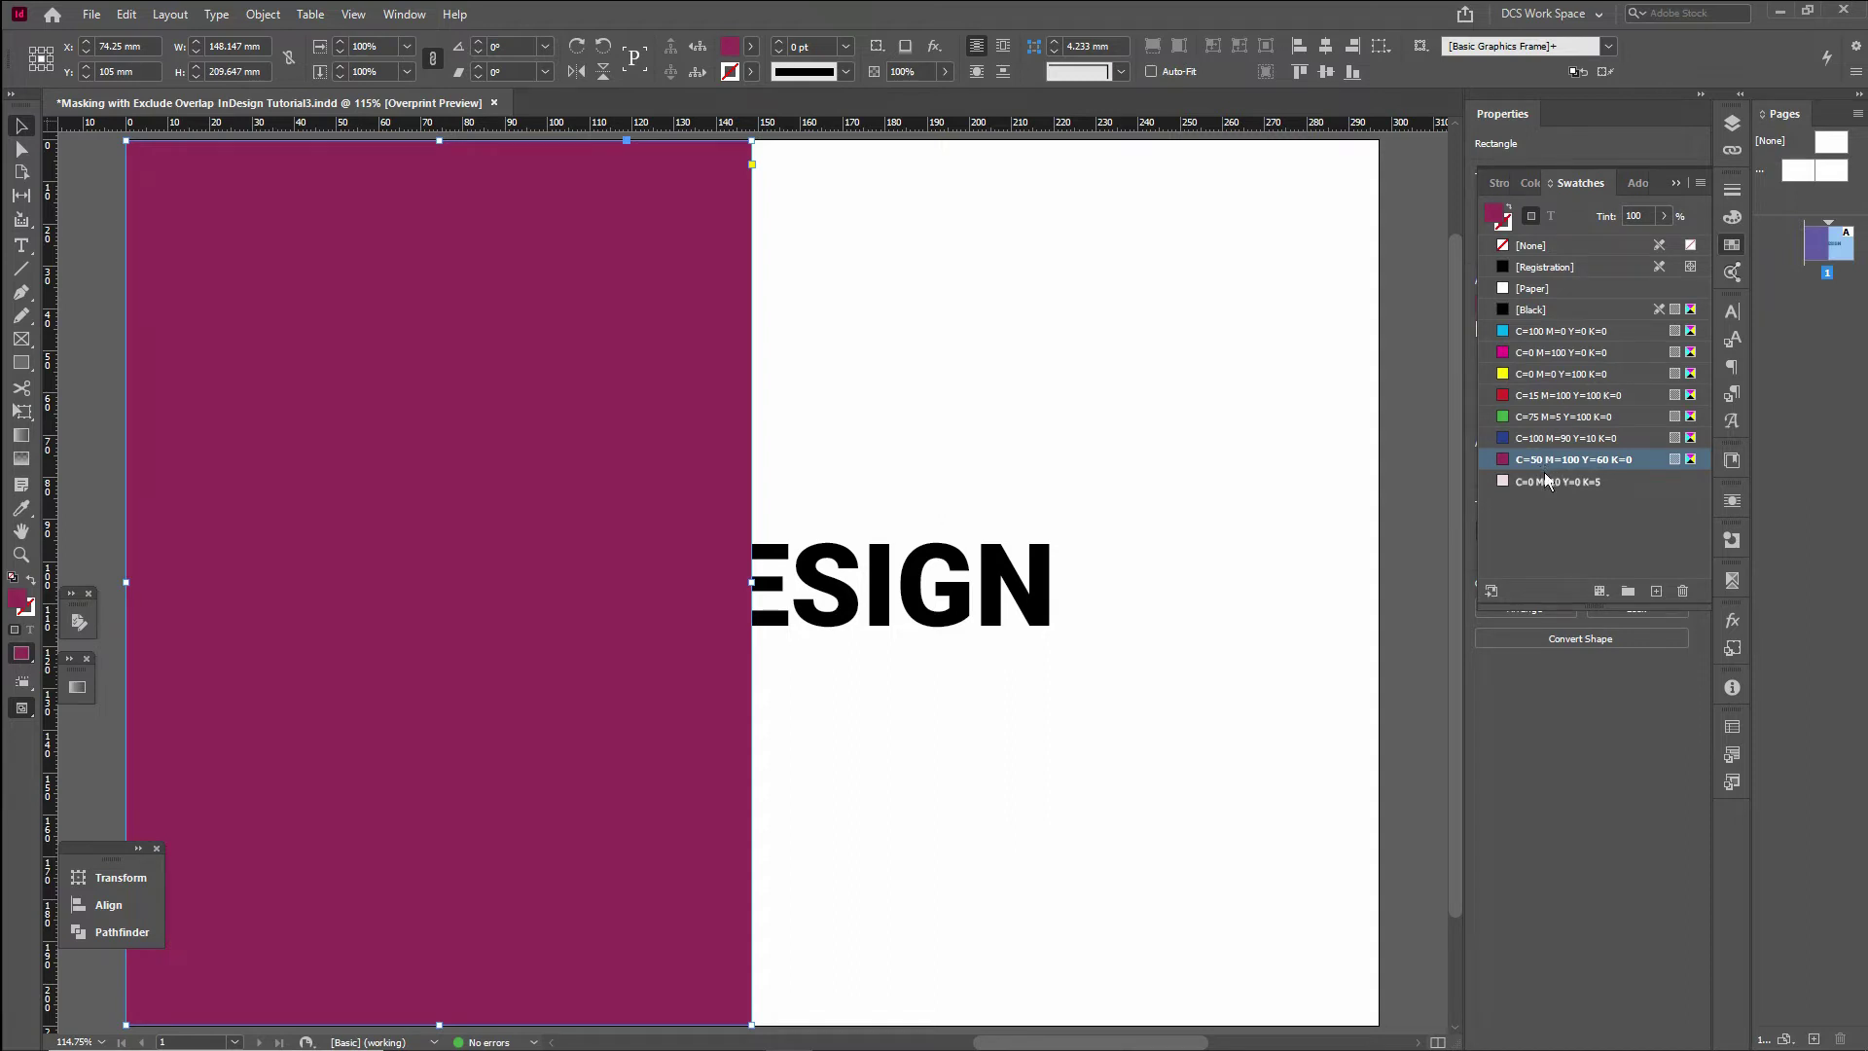
Step: Edit the half-page rectangle's purple swatch to C=30 M=100 Y=60 K=25
double_click(1569, 467)
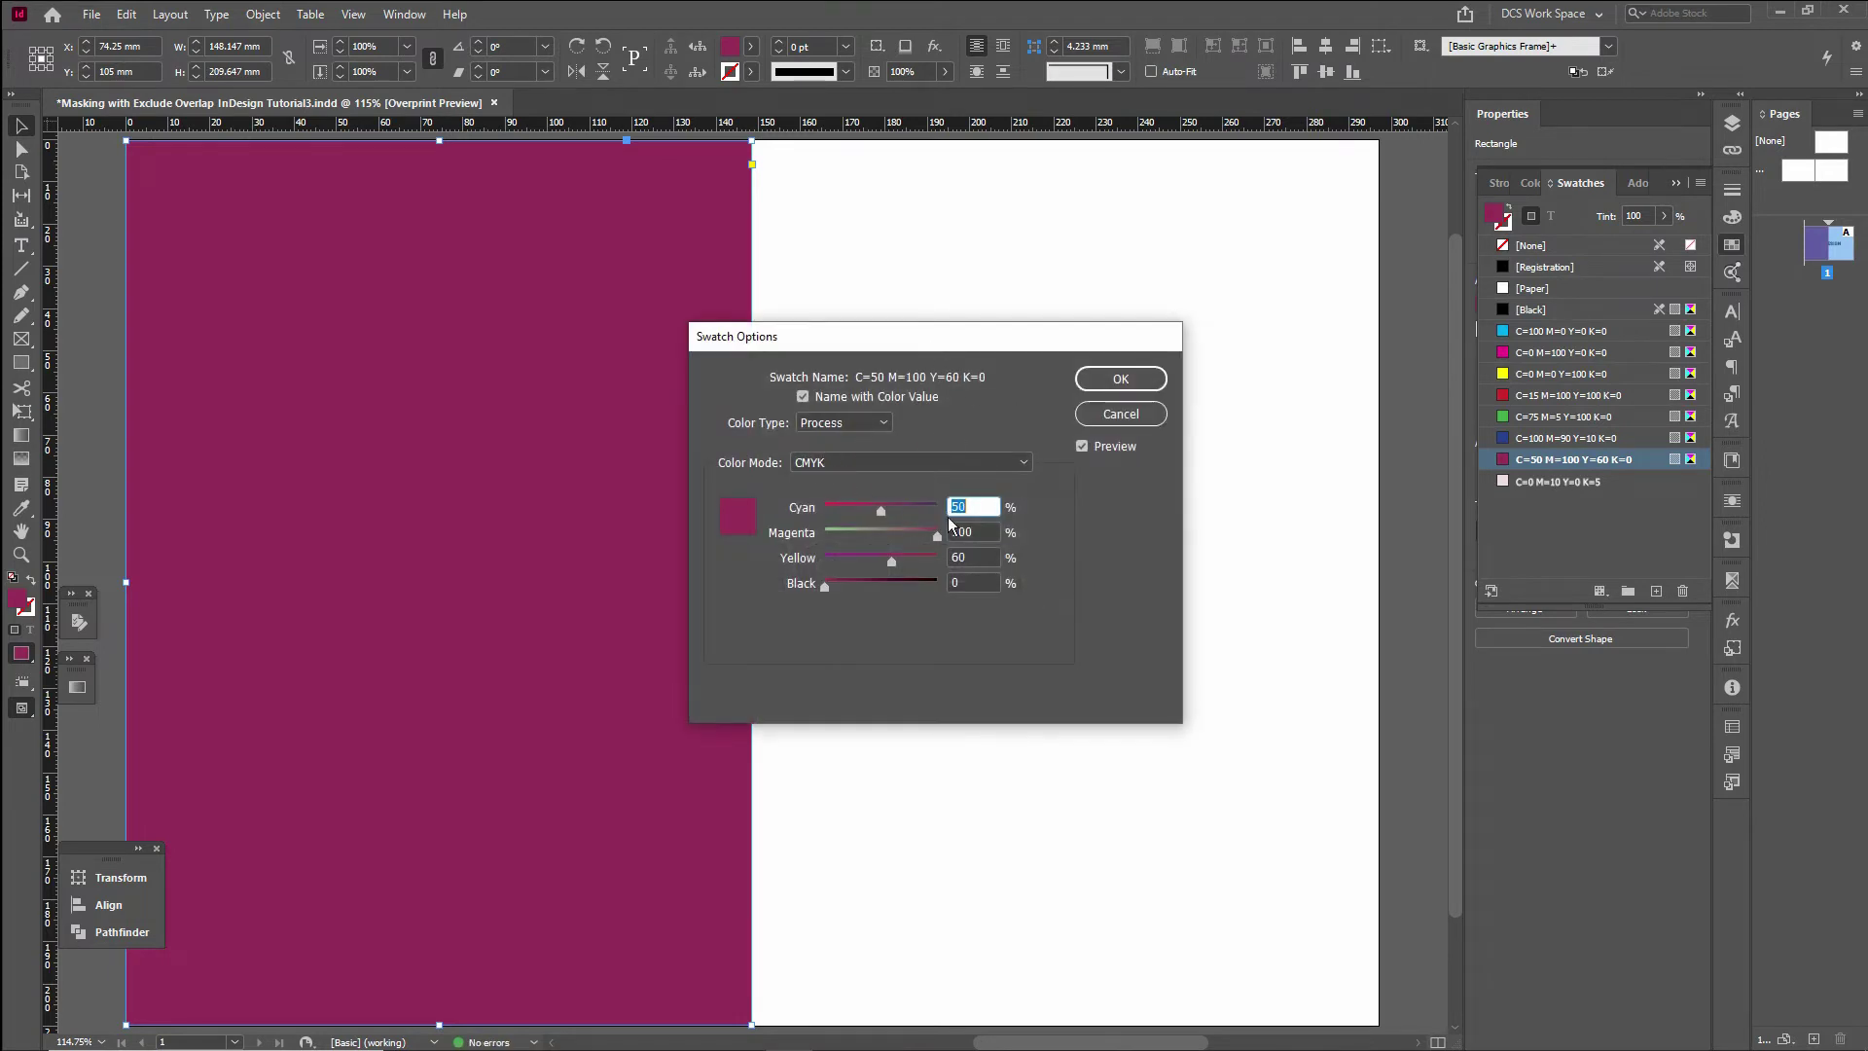
mouse_move(889, 518)
mouse_down()
mouse_move(863, 519)
mouse_move(890, 532)
mouse_up()
drag(825, 586, 862, 592)
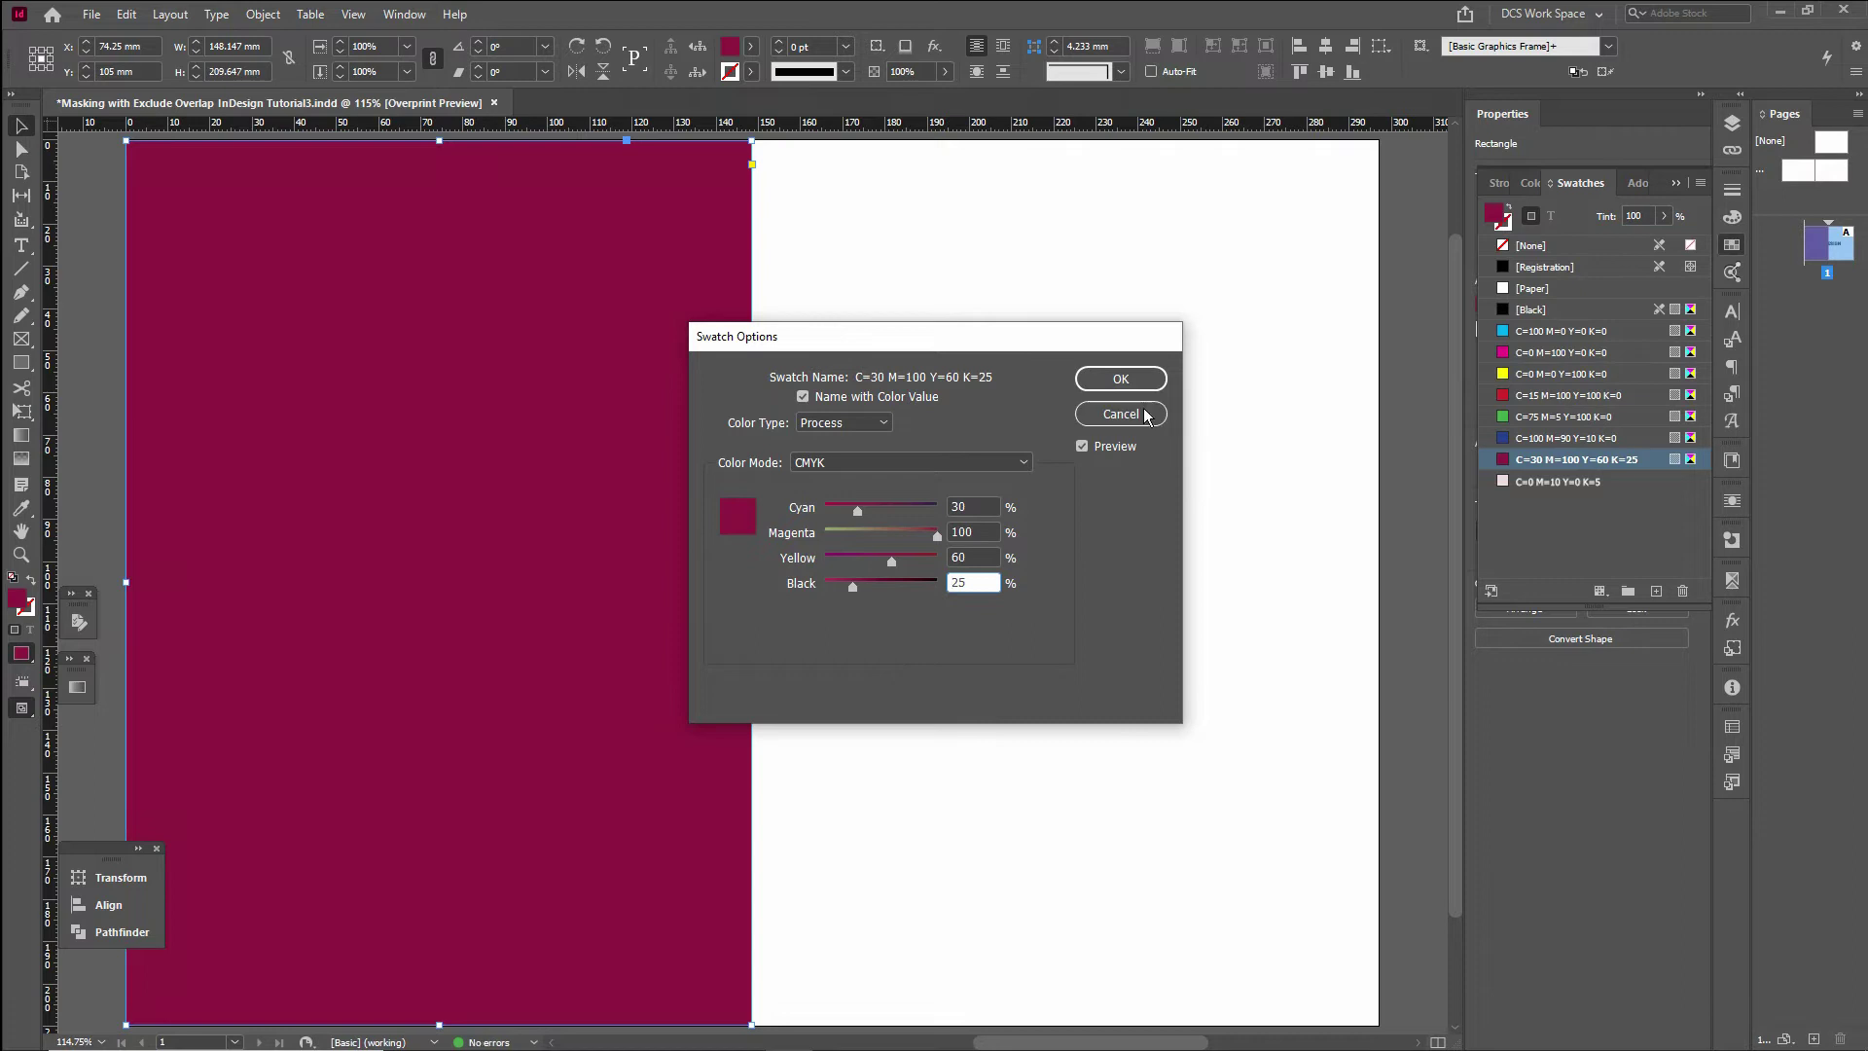
click(1121, 379)
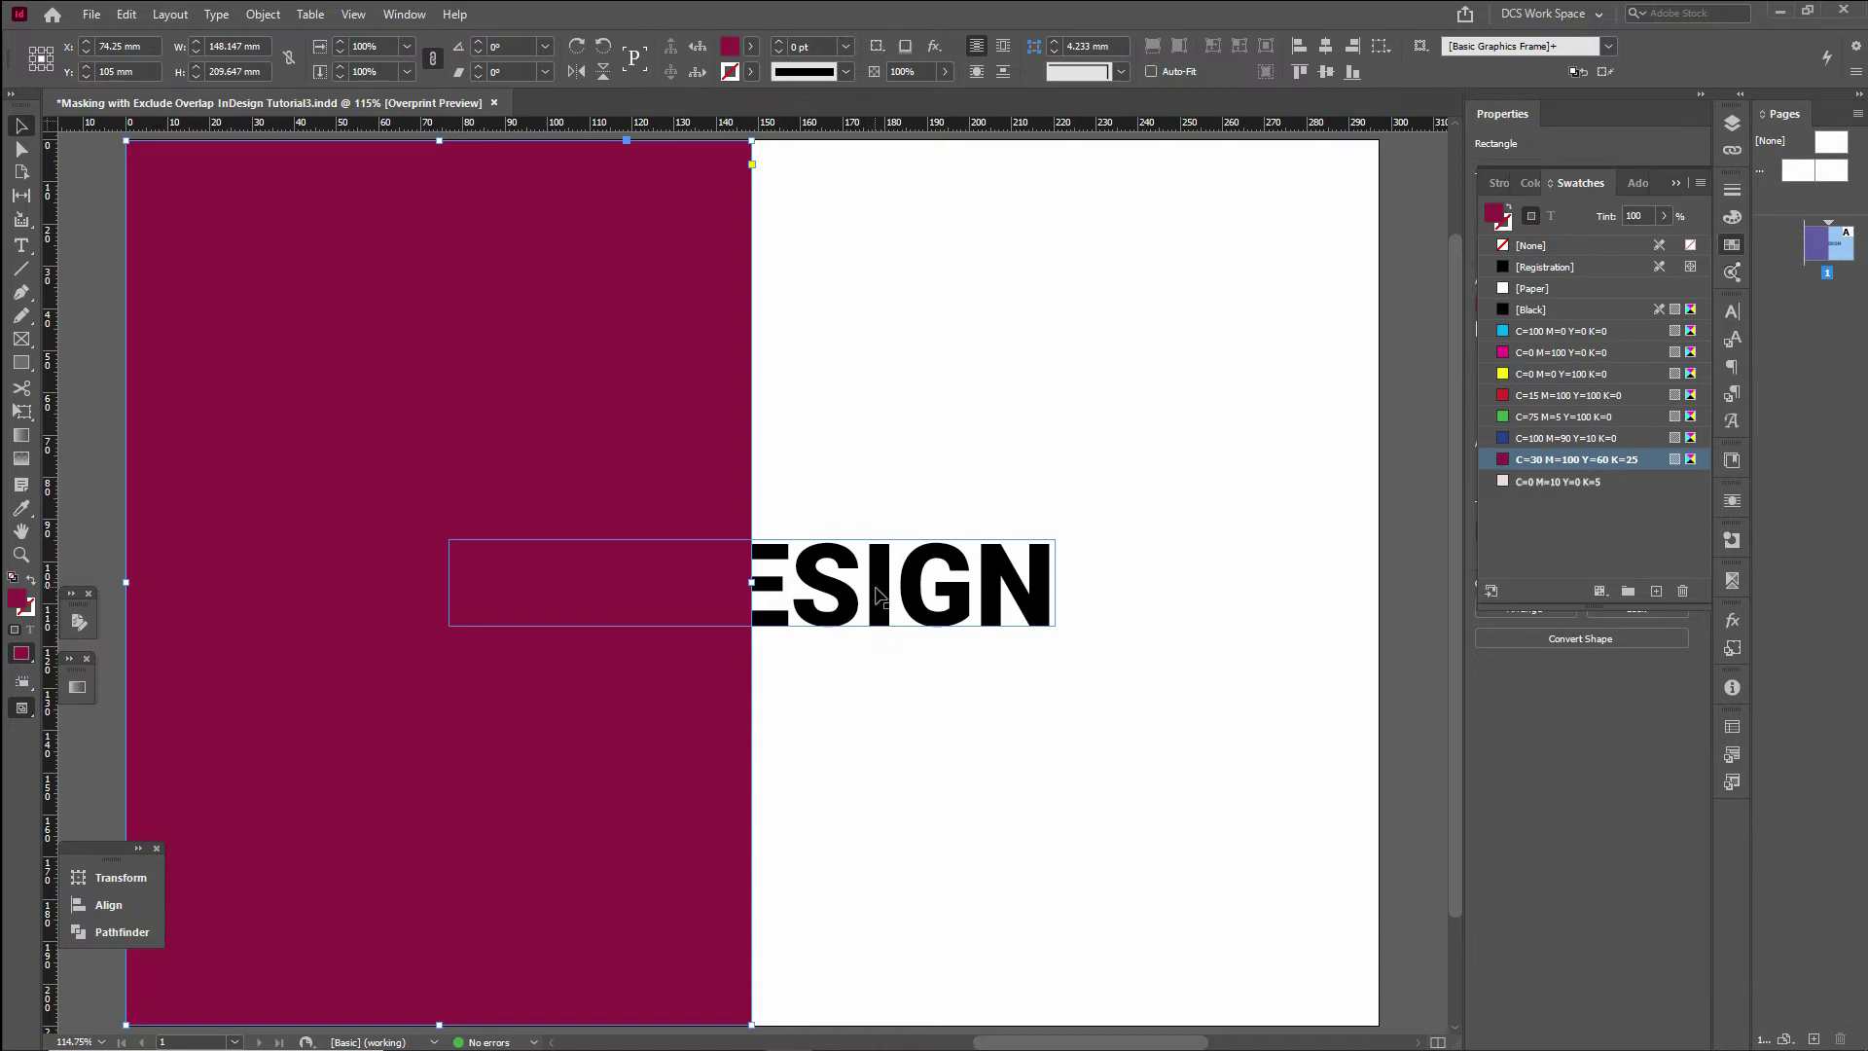
Step: Send the dark red half-page rectangle to the back, behind the DEEDESIGN text
right_click(488, 452)
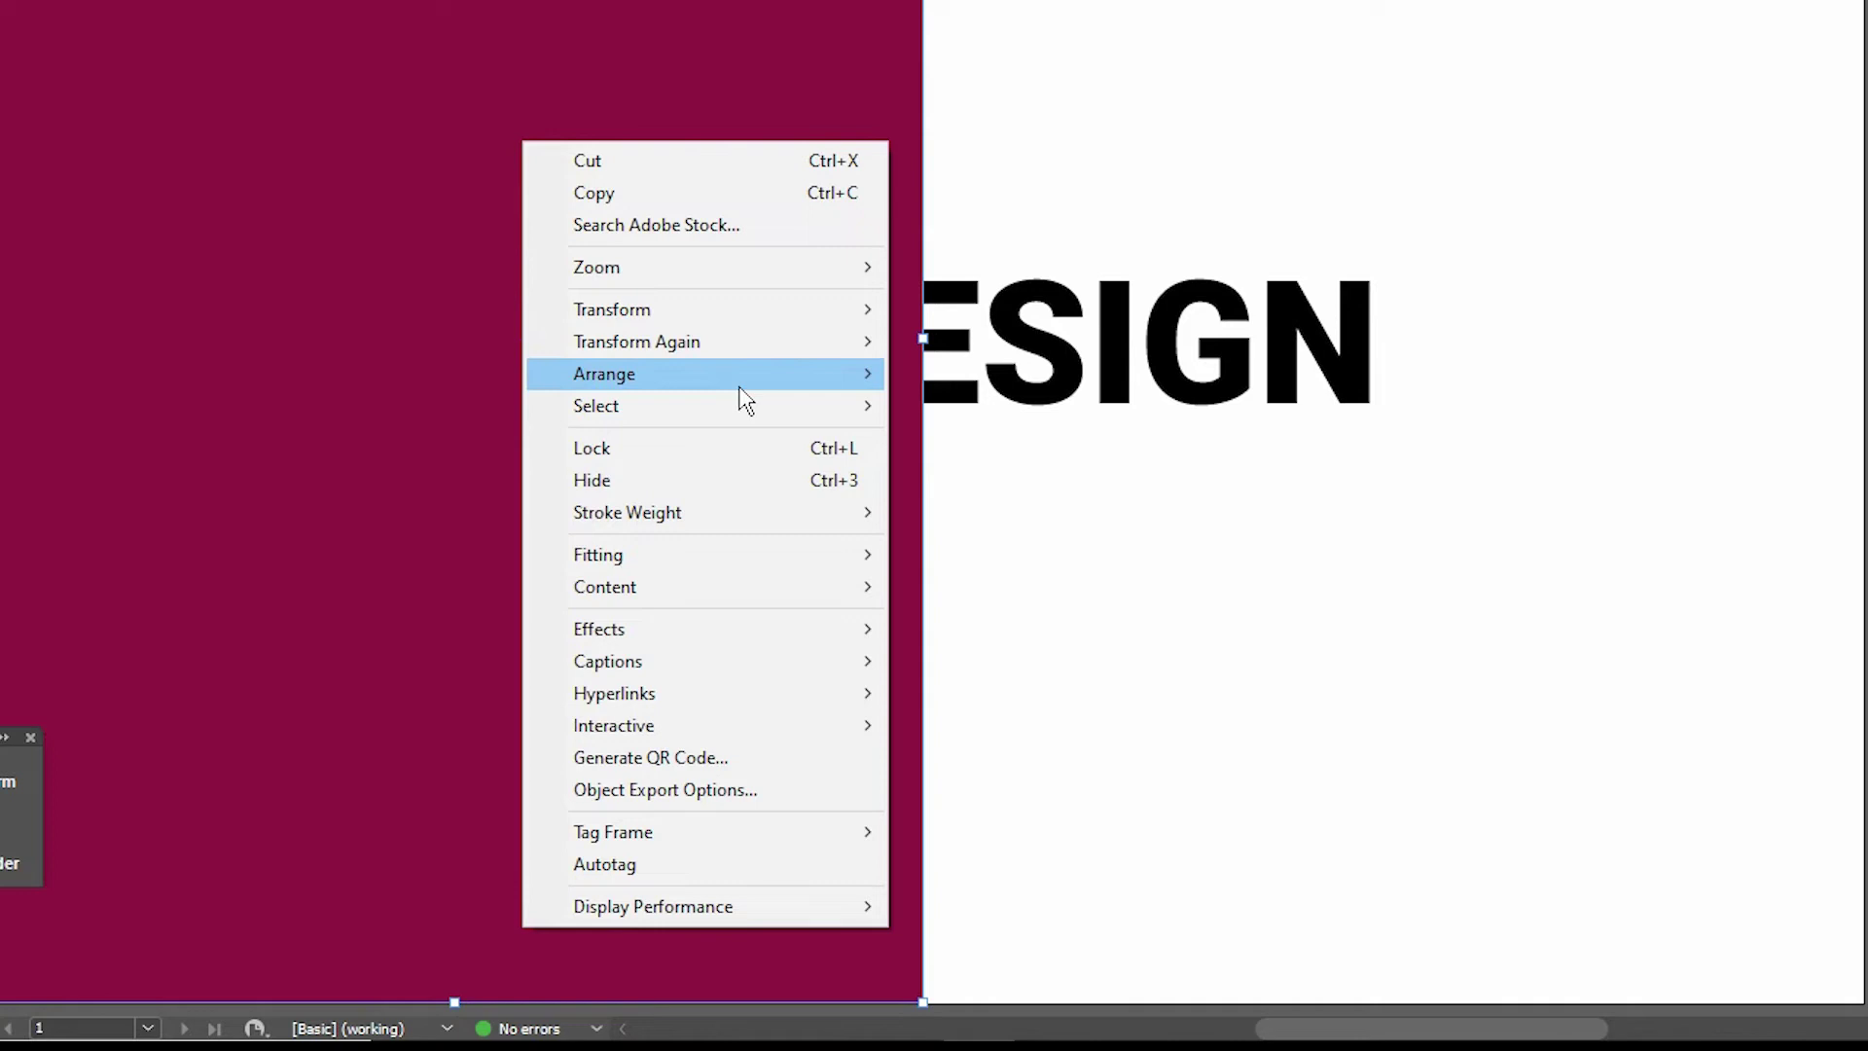
mouse_move(739, 389)
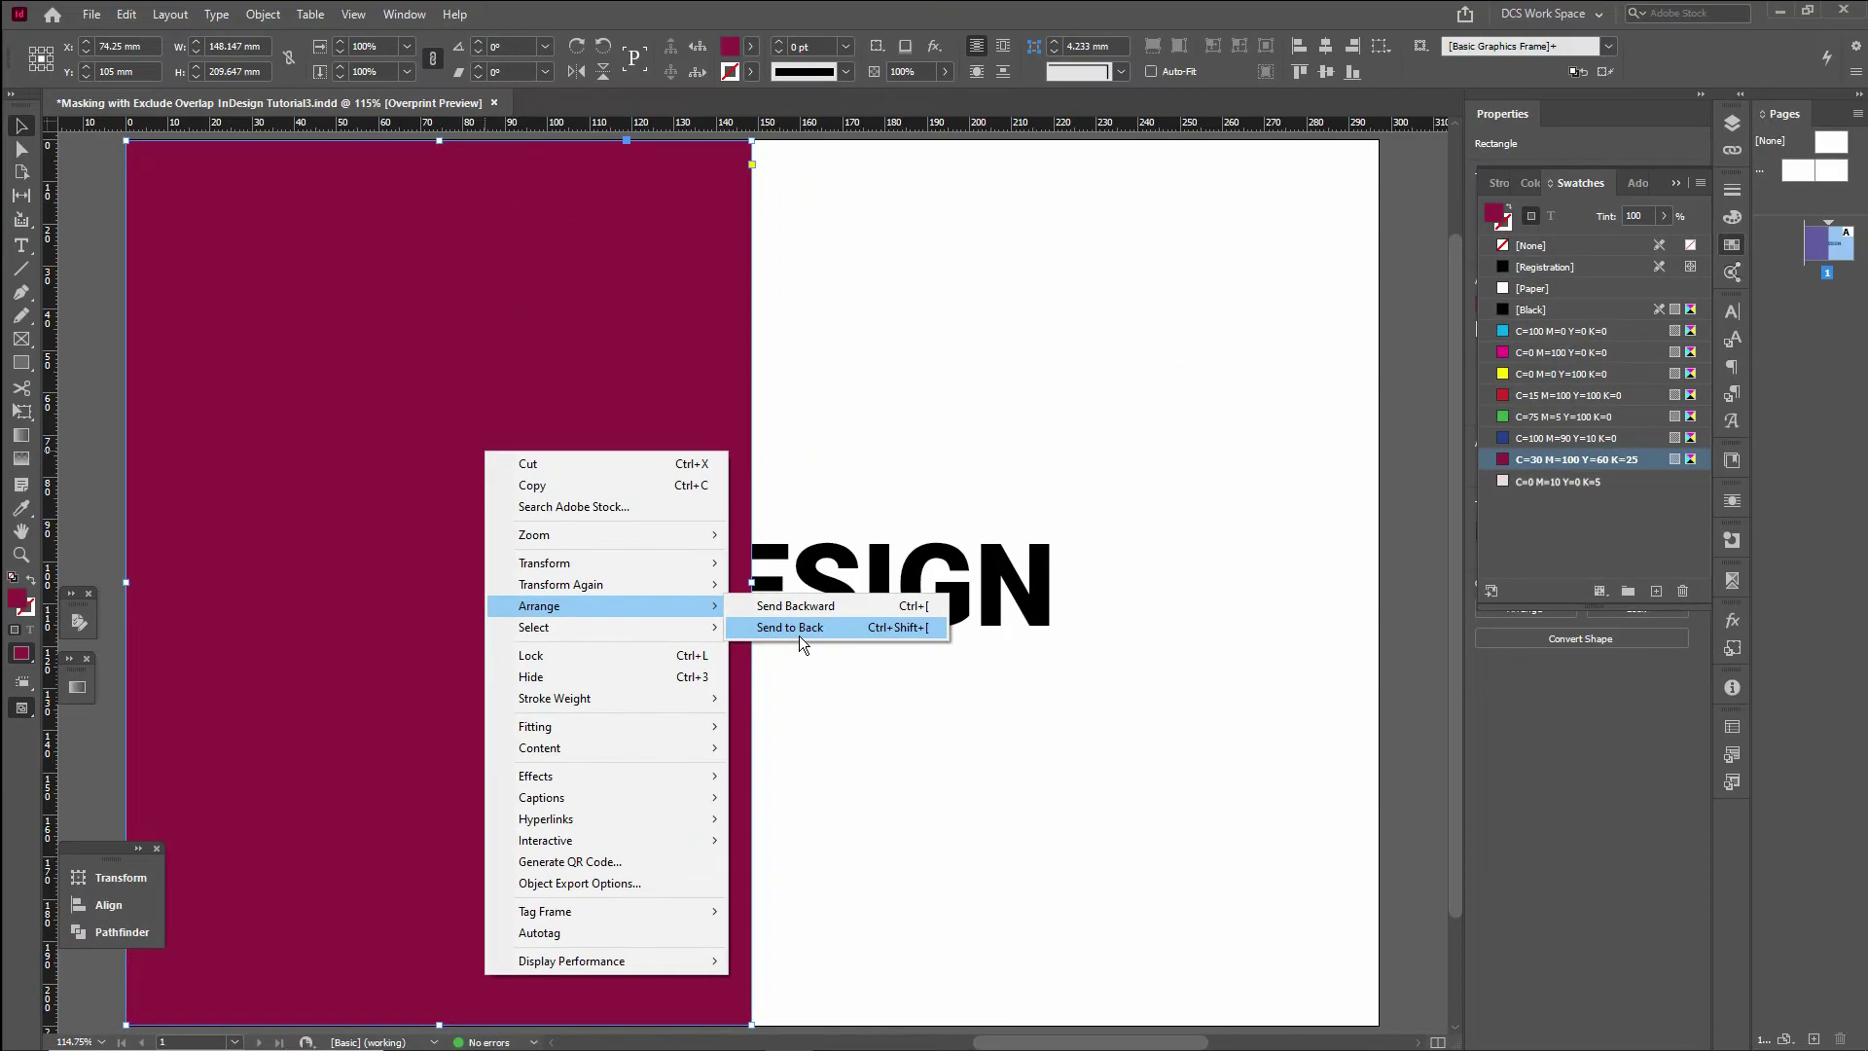
click(996, 417)
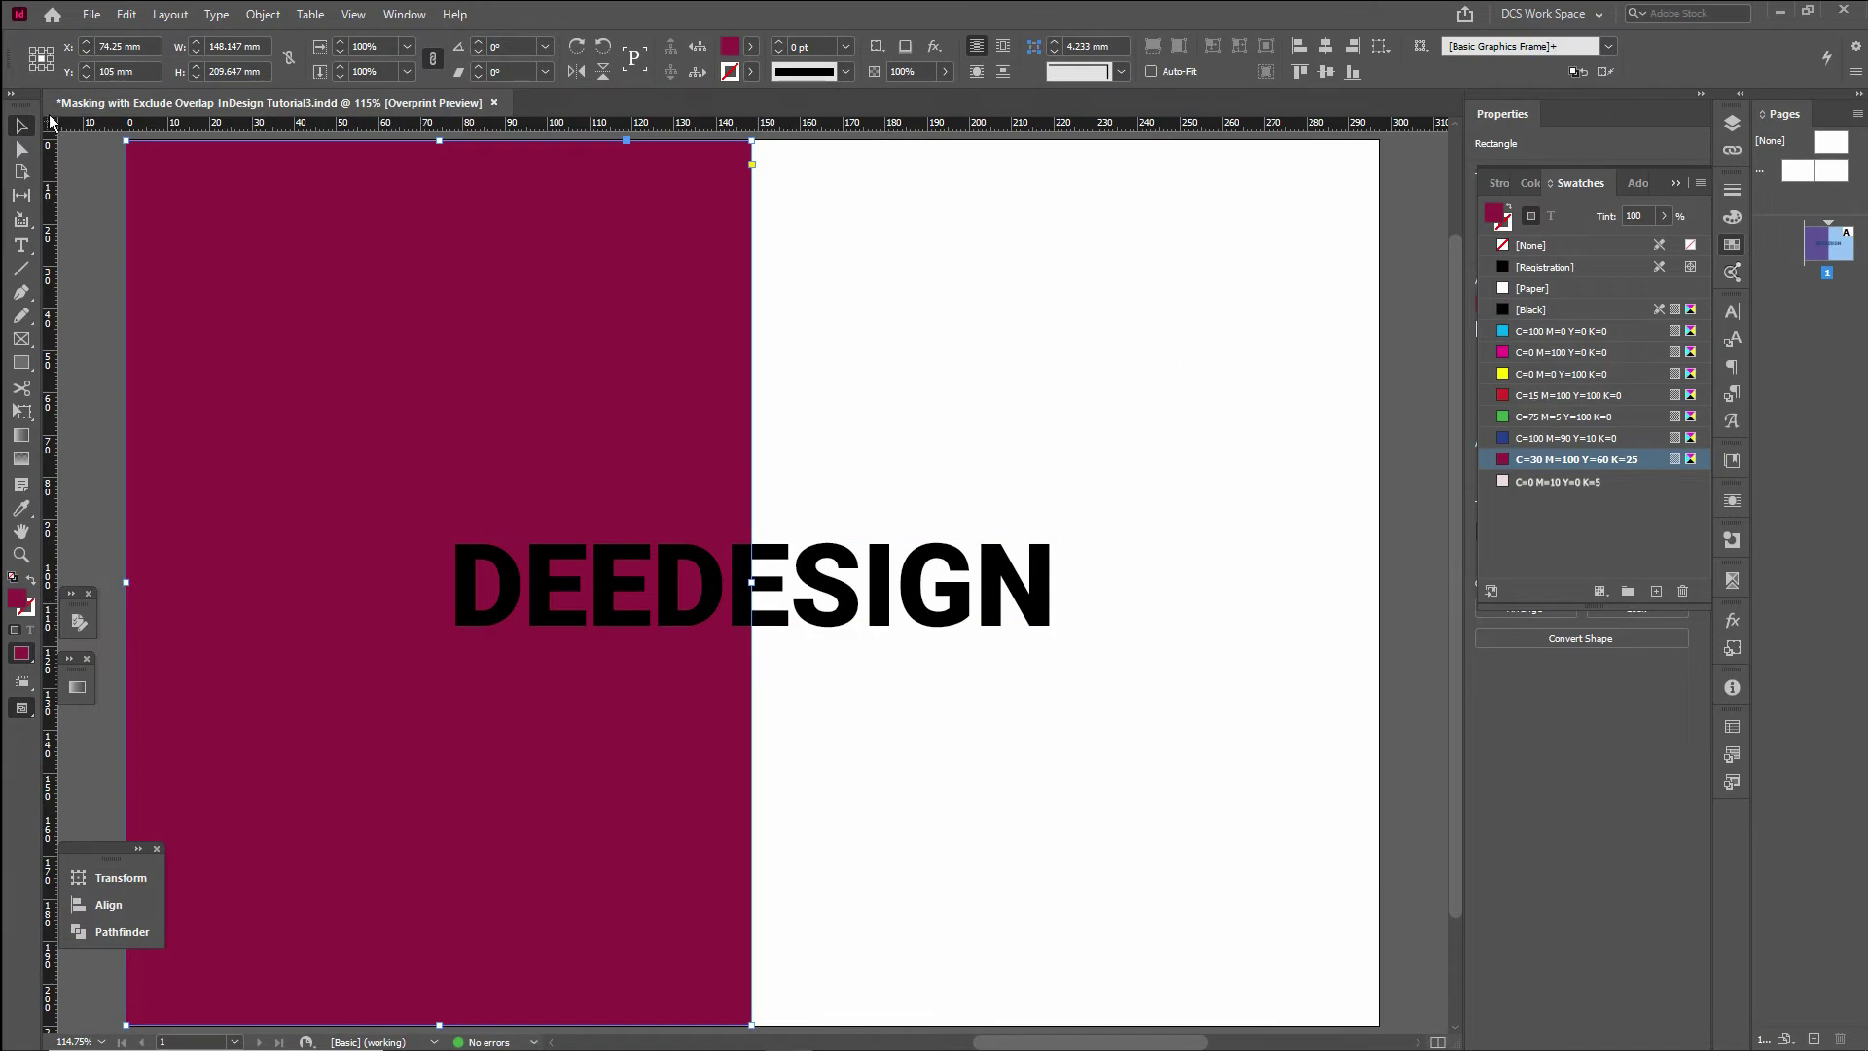
Step: Copy the half-page rectangle and paste the duplicate in place
click(132, 18)
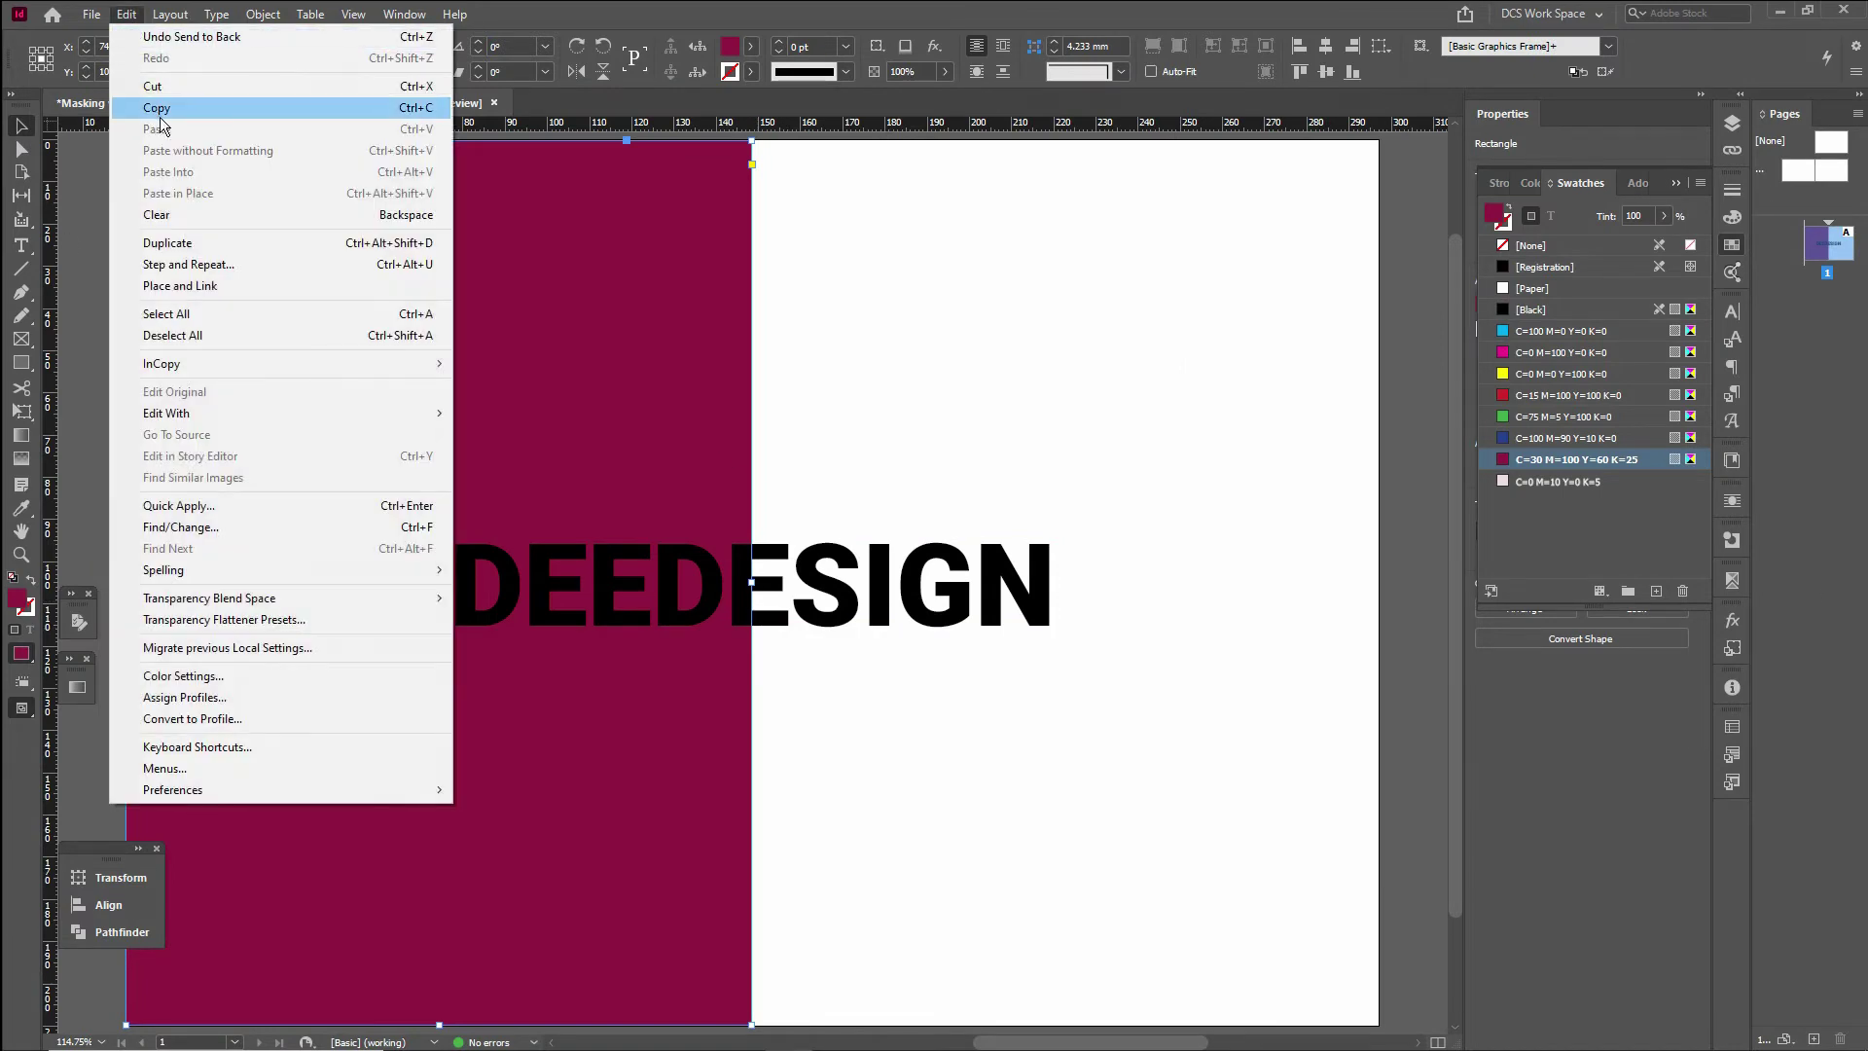
click(166, 110)
click(130, 17)
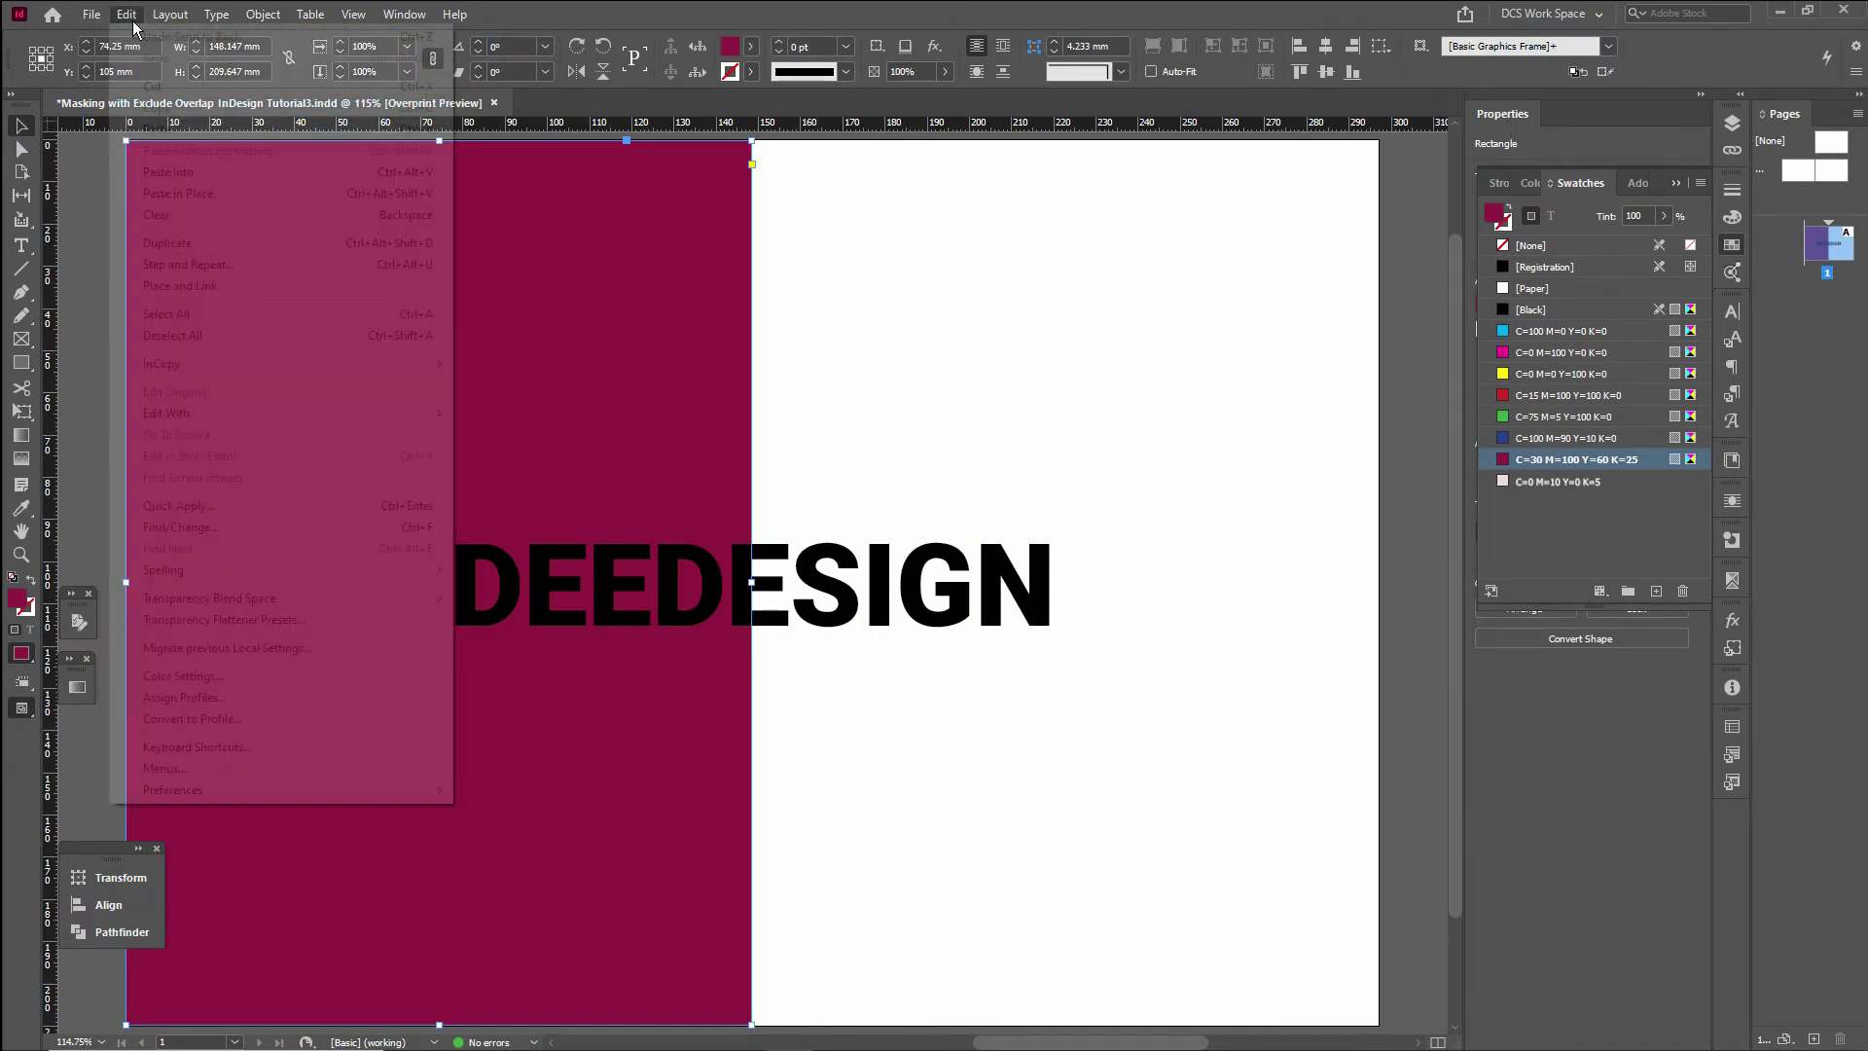
click(196, 198)
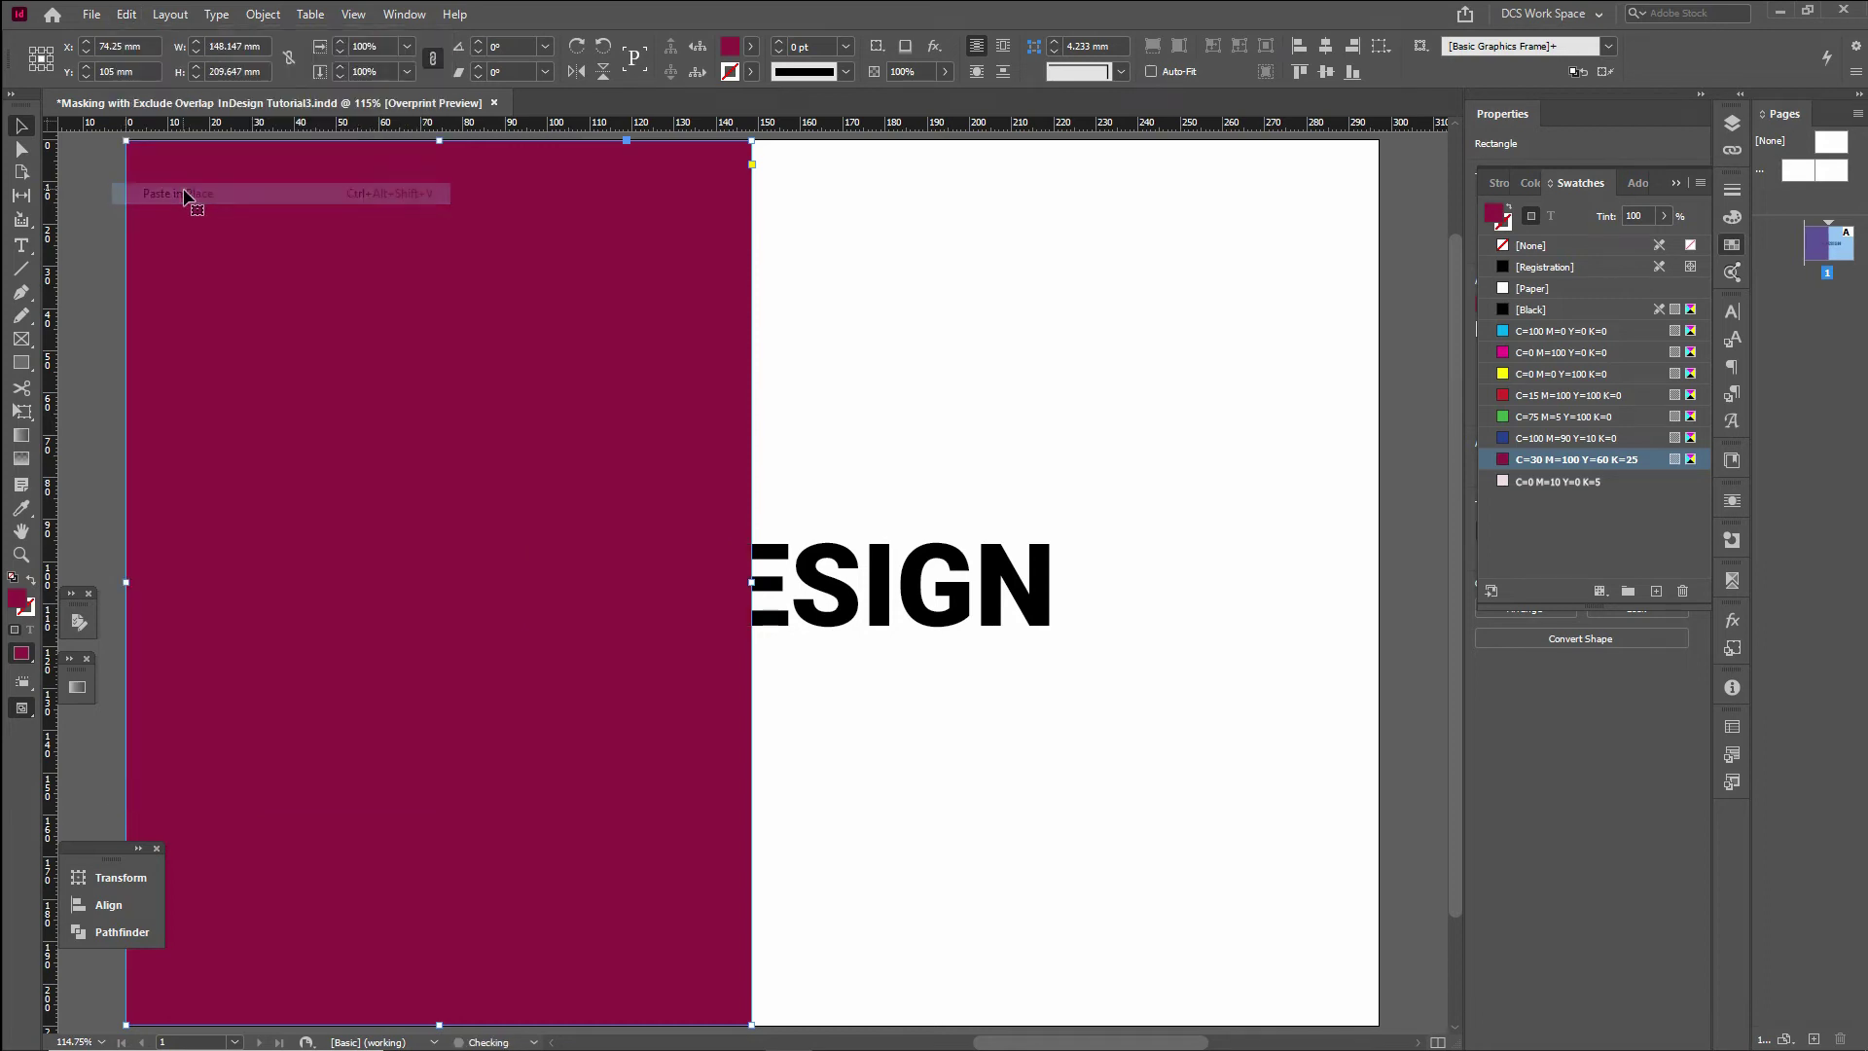
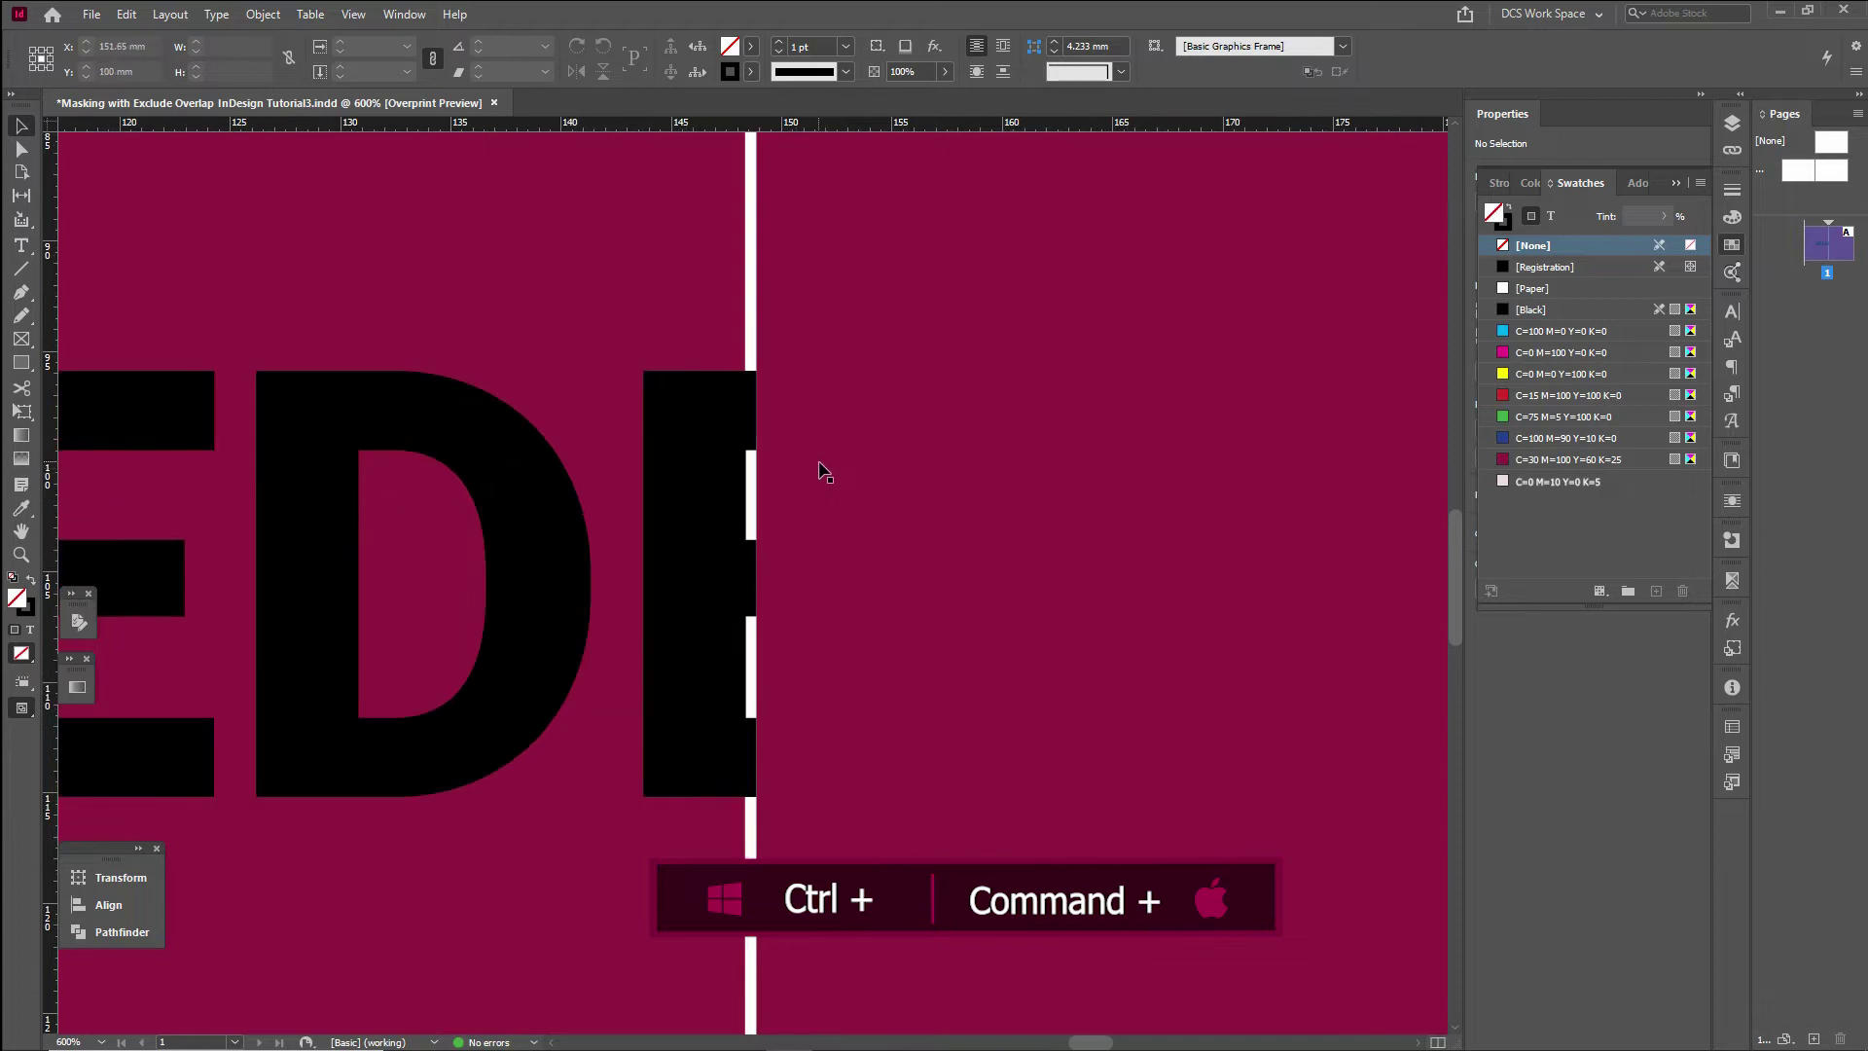
Step: Extend the inner edge of the duplicate rectangle on the right half to meet the original, closing the gap at the page centre
key(ctrl+equal)
click(760, 572)
drag(762, 571, 763, 578)
key(ctrl+minus)
Step: Fill the right-half rectangle with the C=0 M=10 Y=0 K=5 swatch and send it to the back
click(1571, 481)
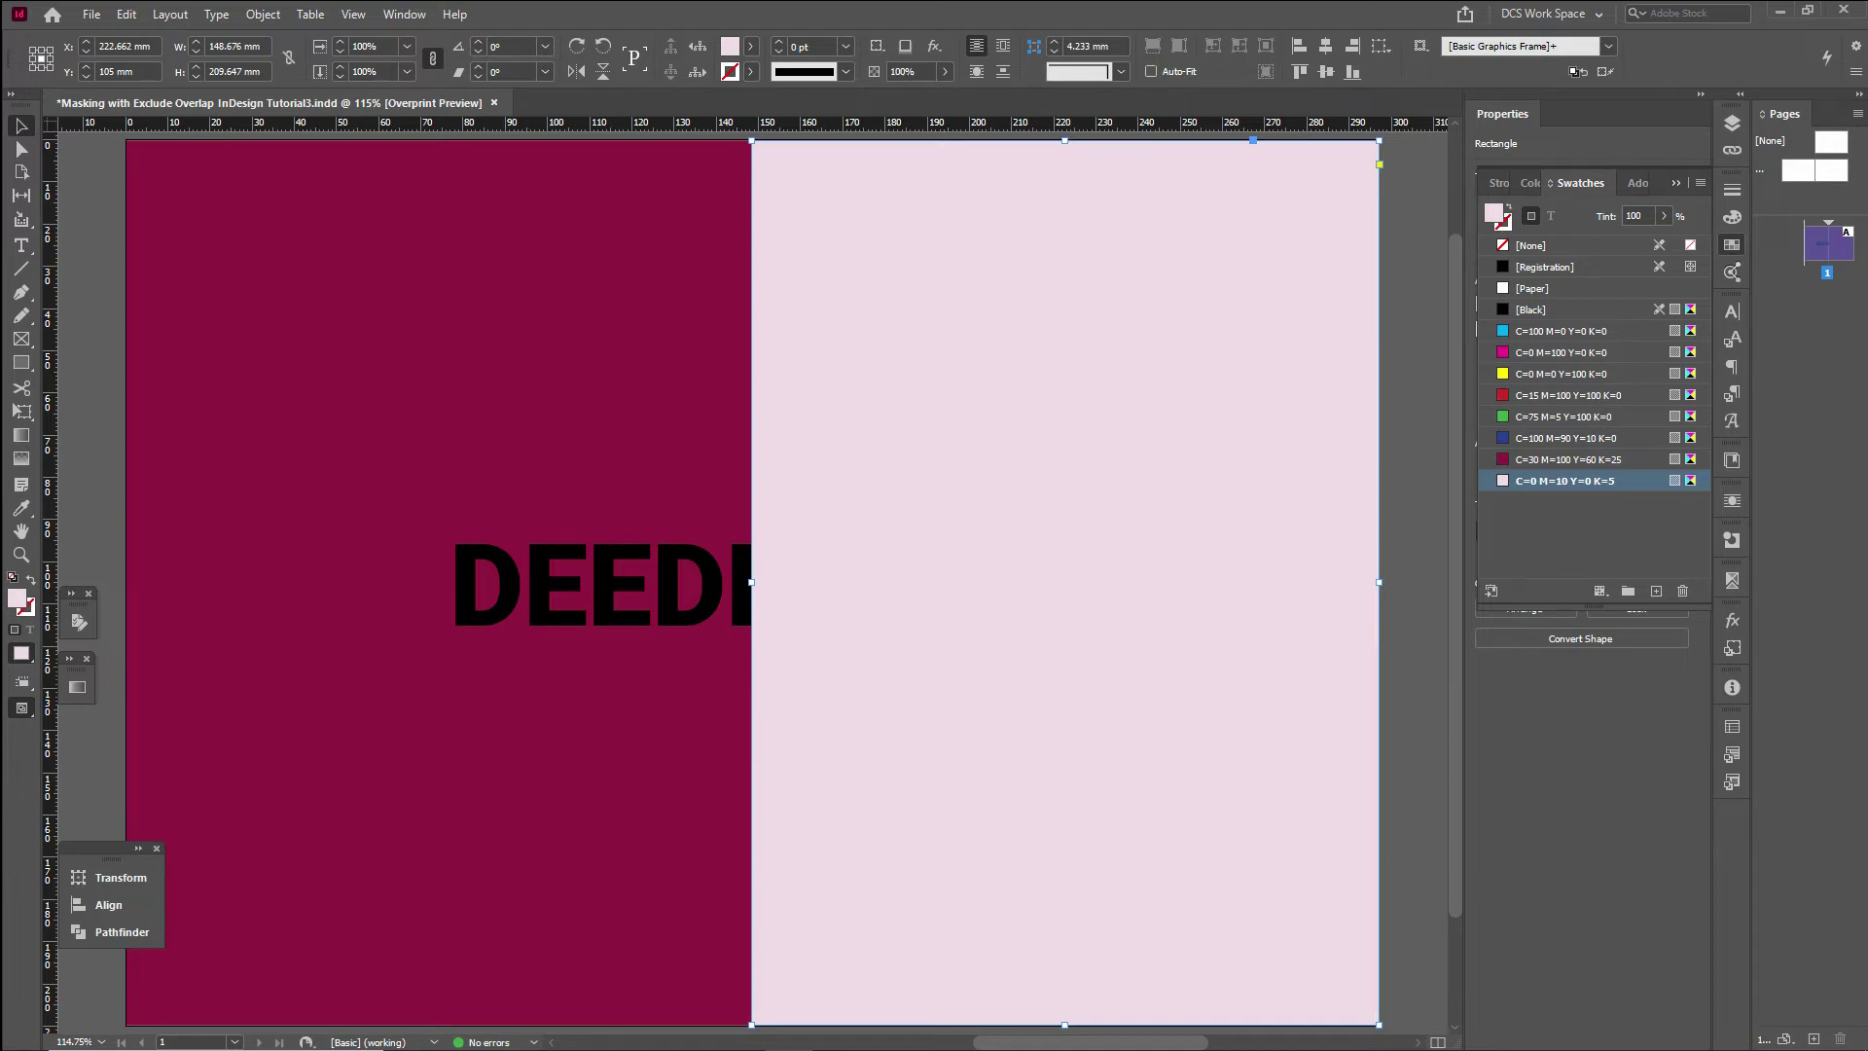
right_click(896, 552)
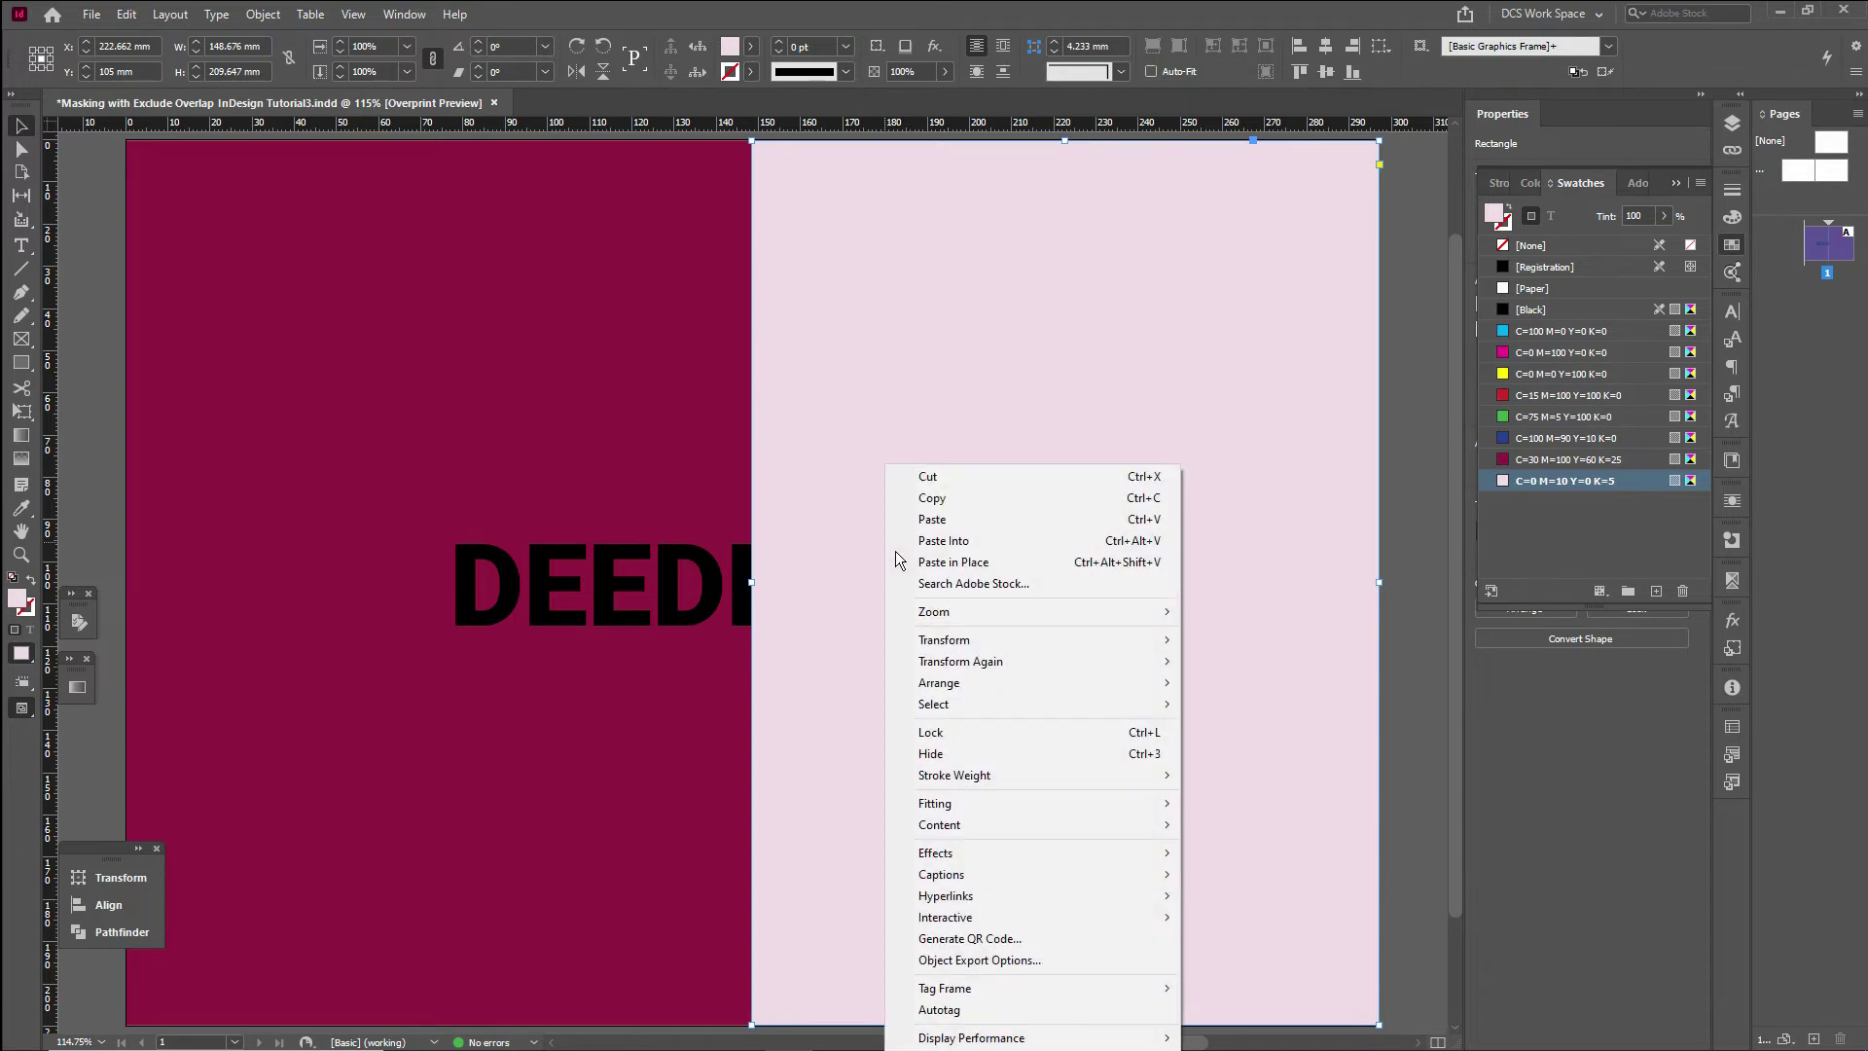
mouse_move(989, 691)
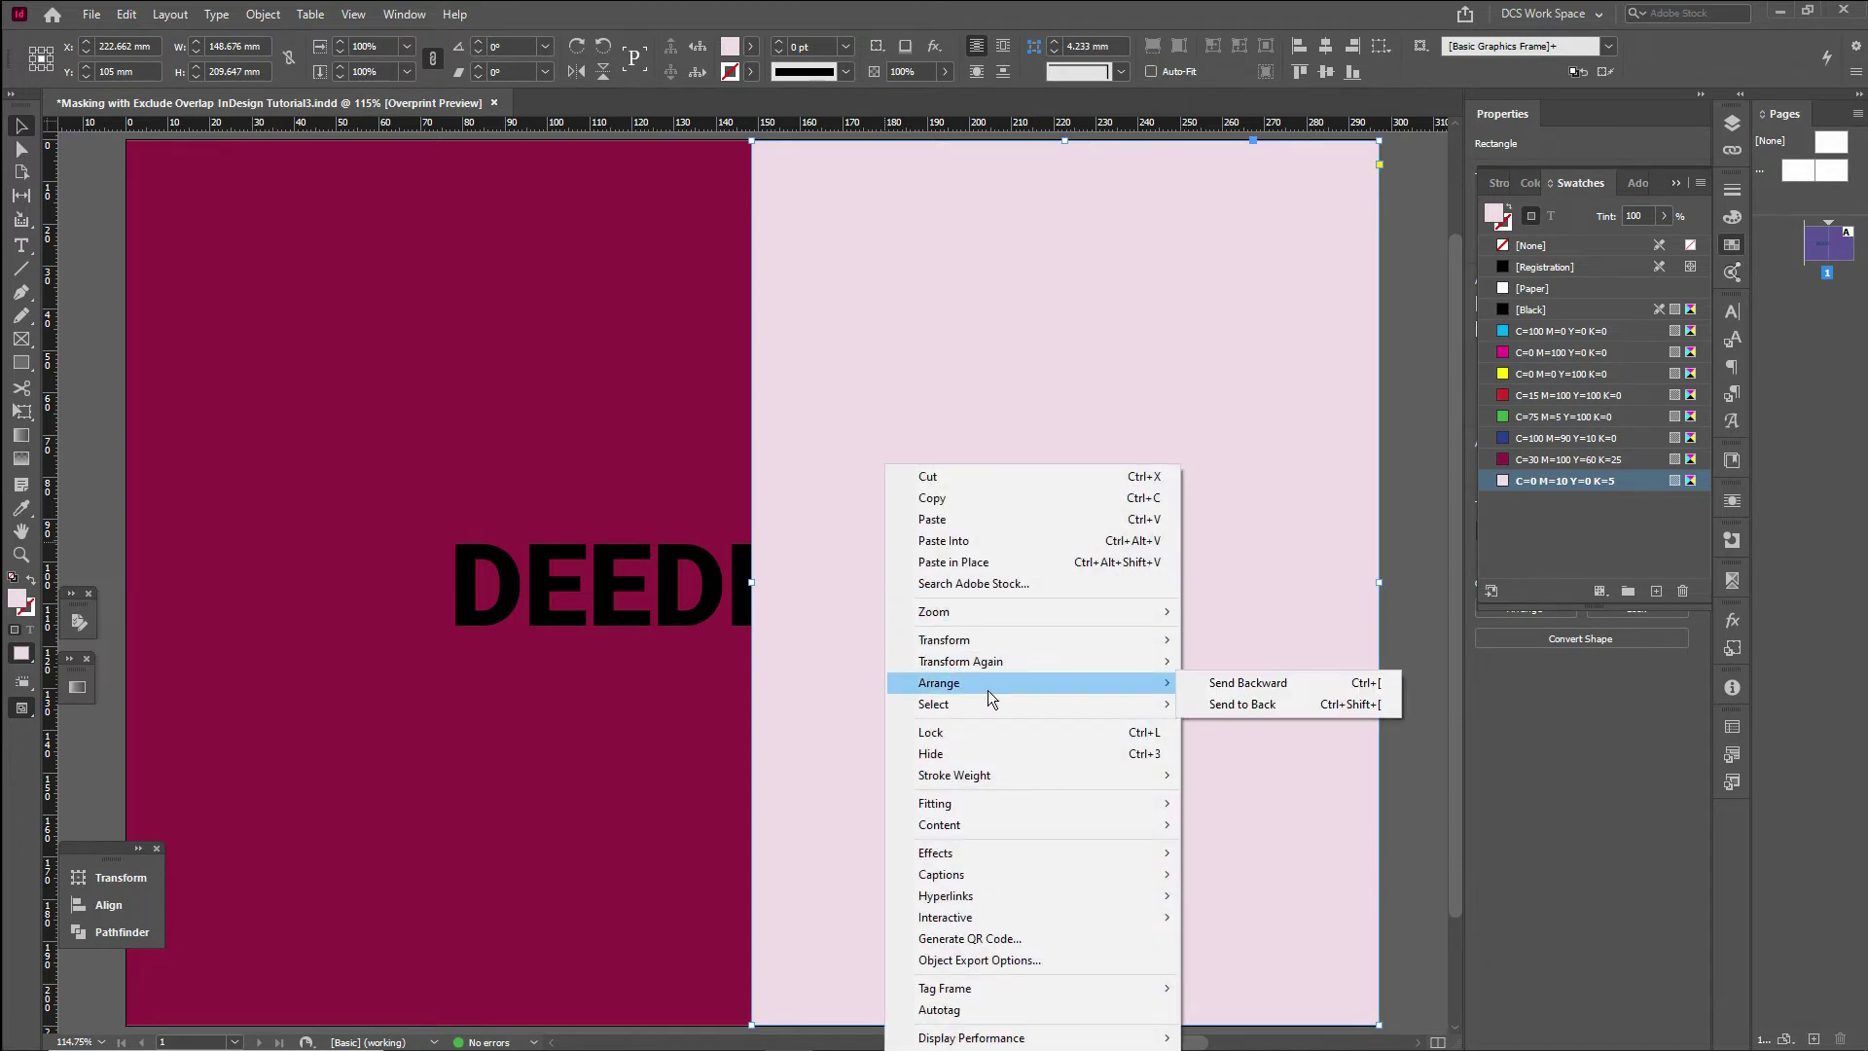
click(1259, 716)
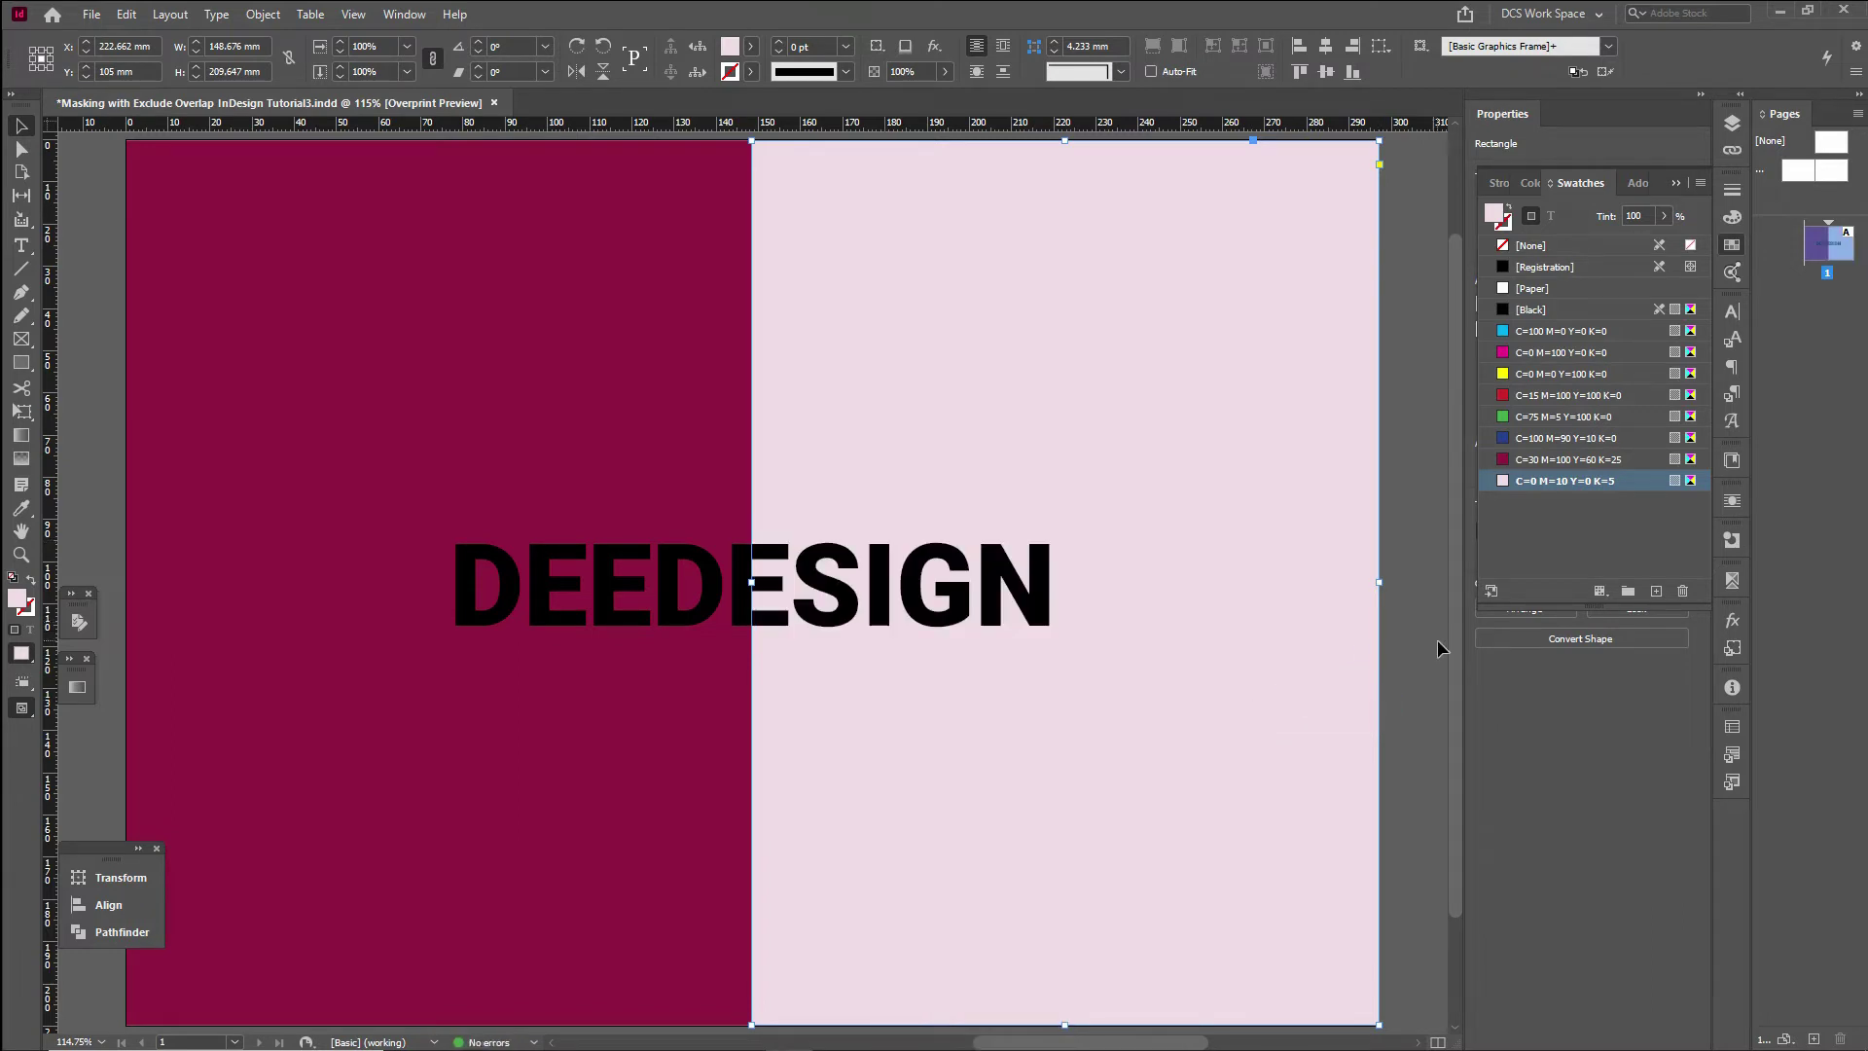
Step: Move the DEEDESIGN text frame about 3 mm to the right, keeping its vertical position
click(835, 572)
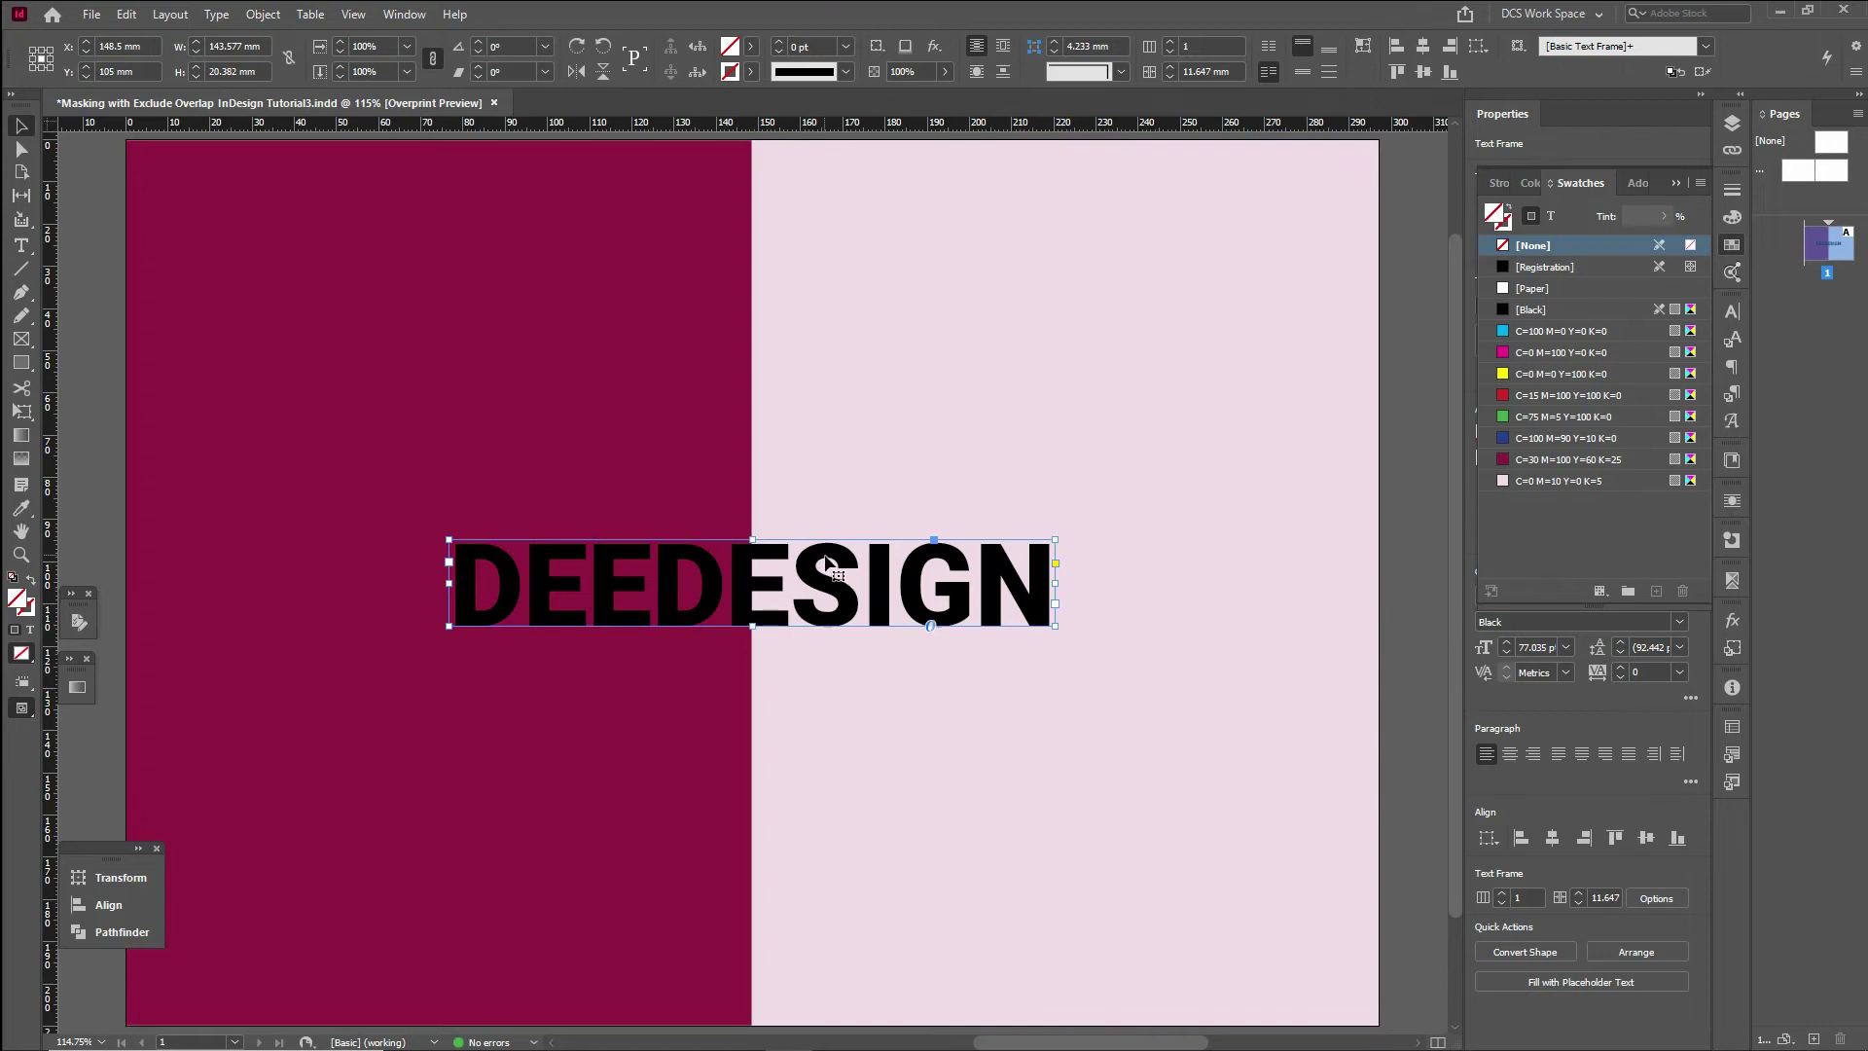
key(ctrl+equal)
key(ctrl+equal)
key(ctrl+equal)
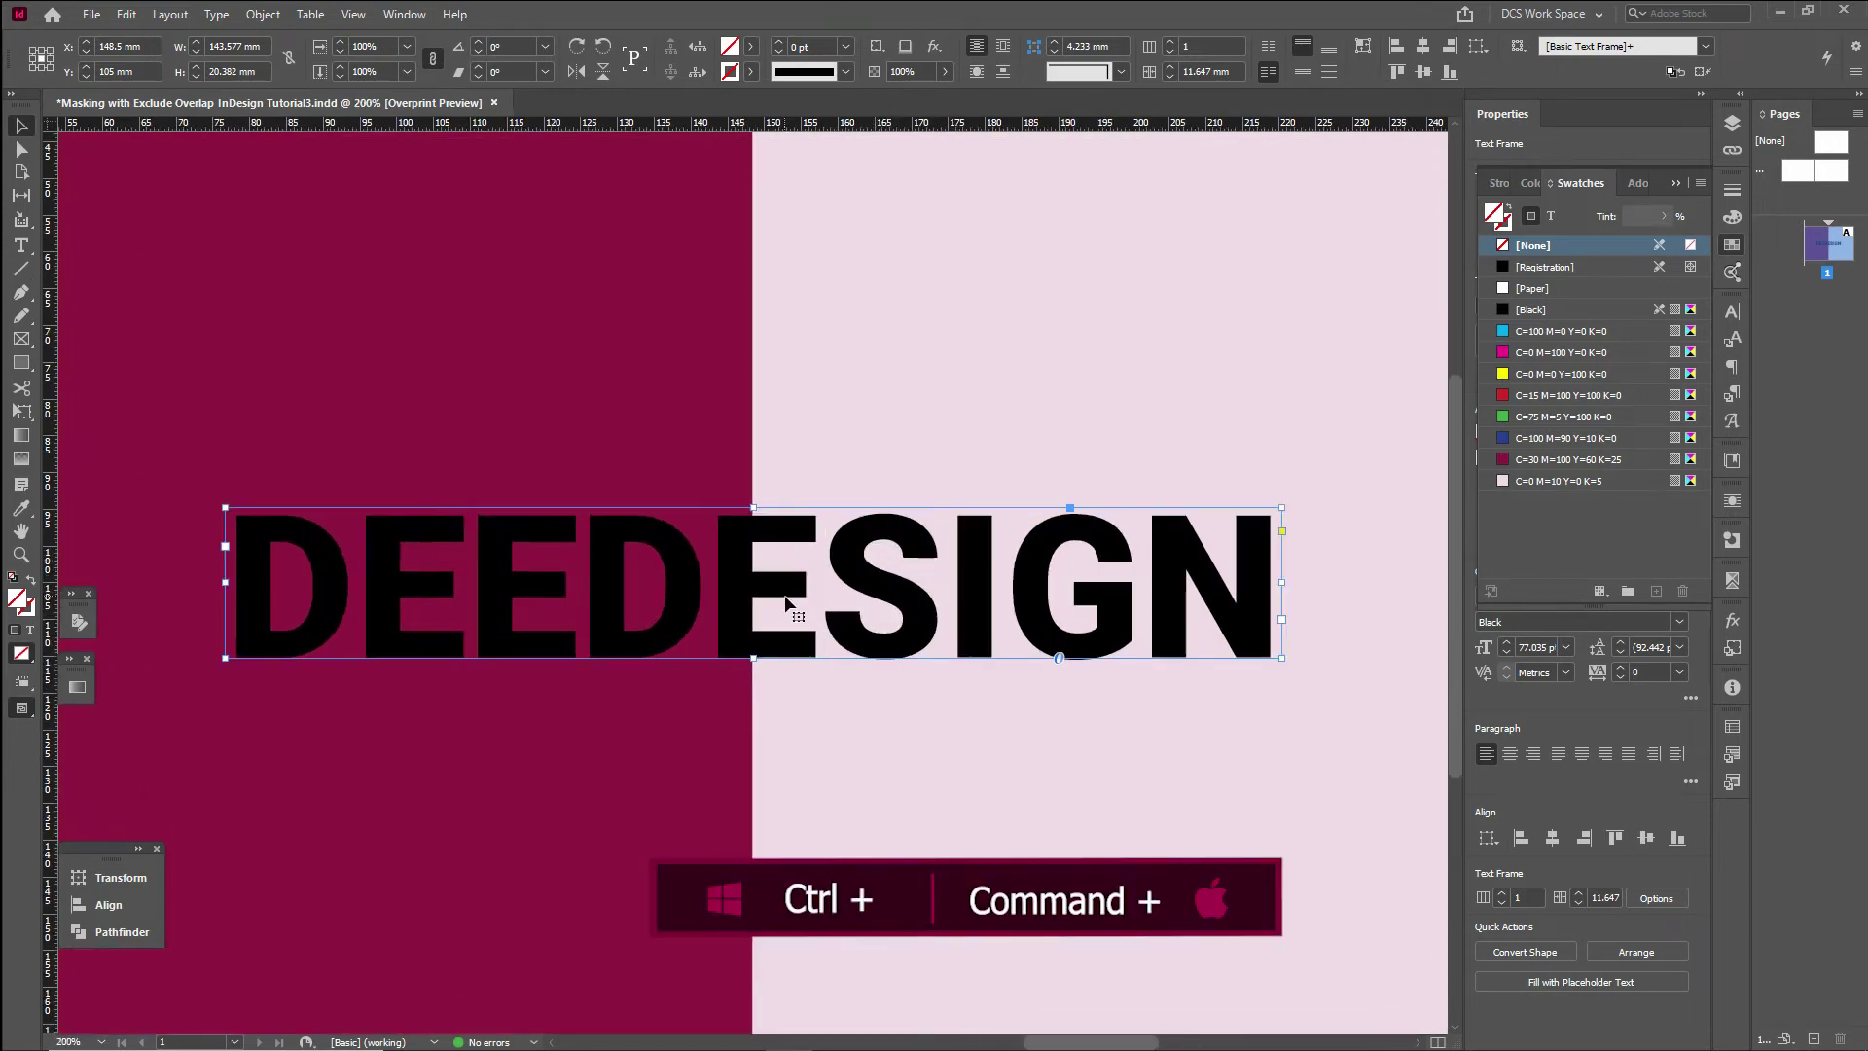
drag(781, 591, 805, 594)
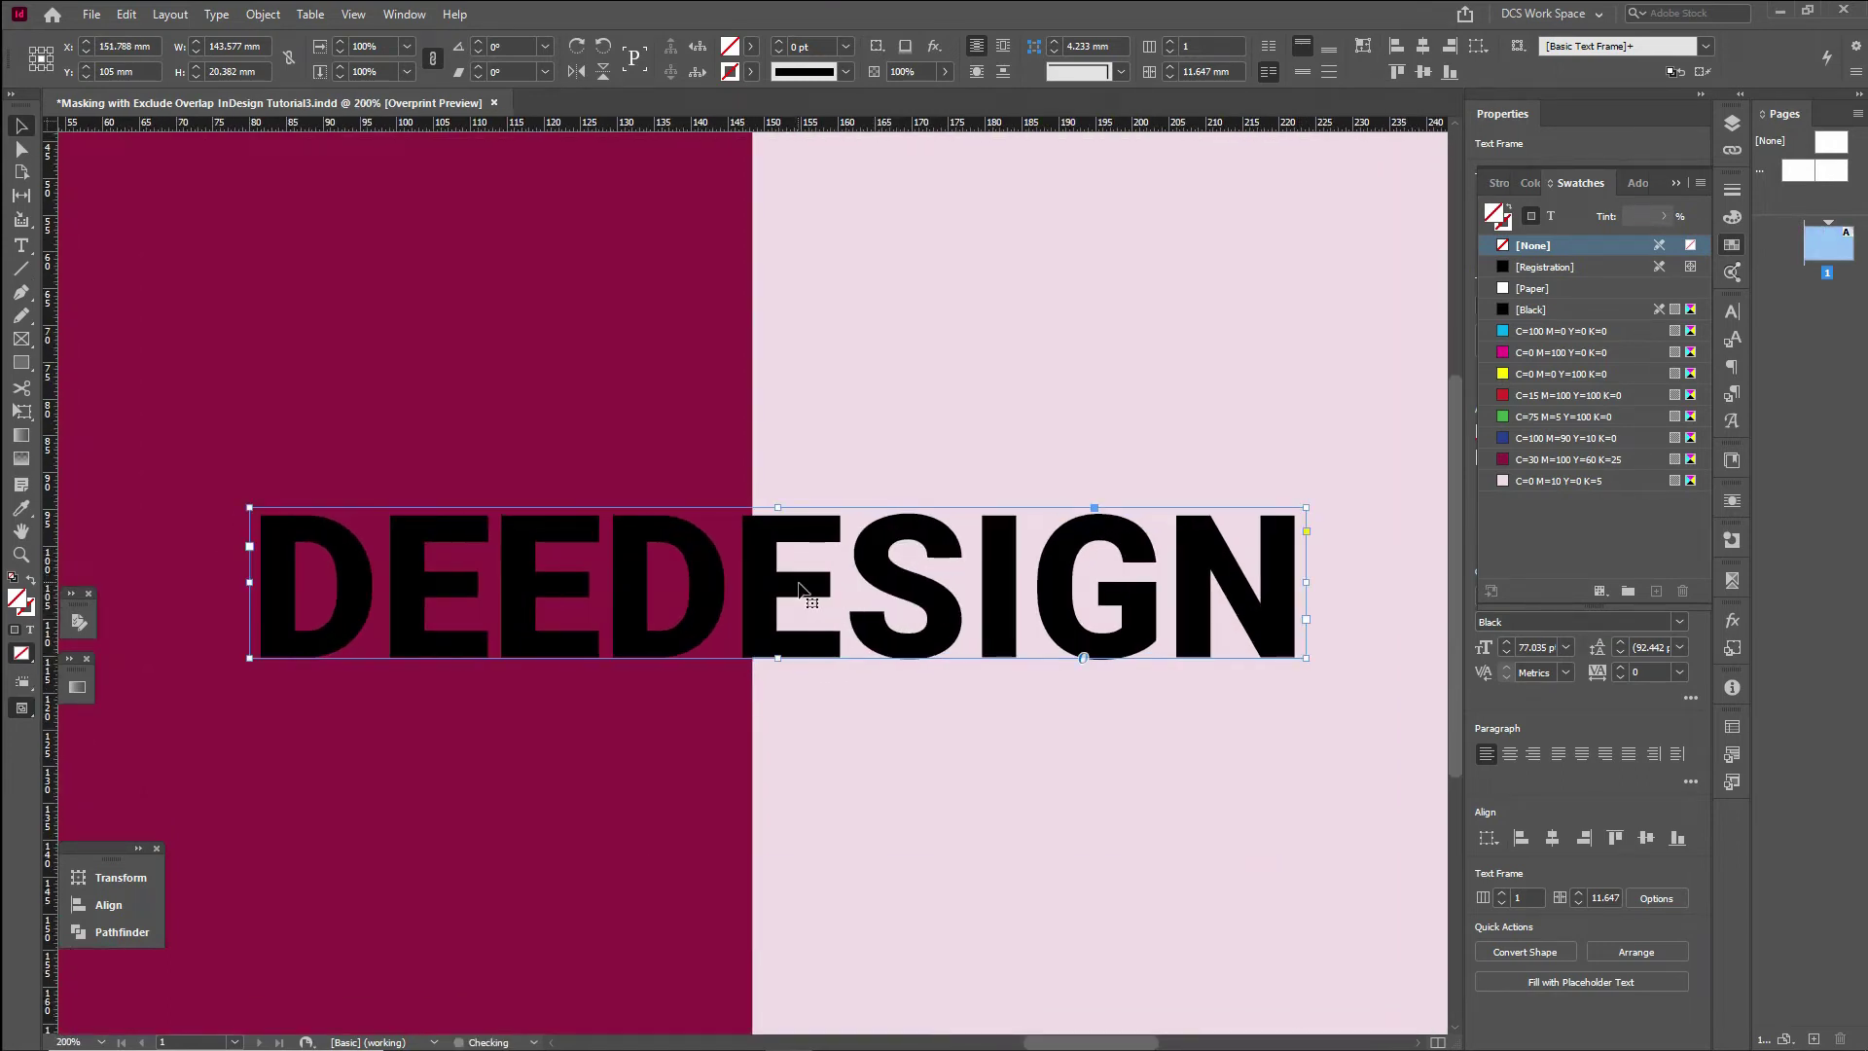
Step: Fine-position the DEEDESIGN frame at X about 153.14 mm so the E of ESIGN starts exactly at the colour boundary
key(ctrl+equal)
key(ctrl+equal)
key(ctrl+equal)
key(ctrl+equal)
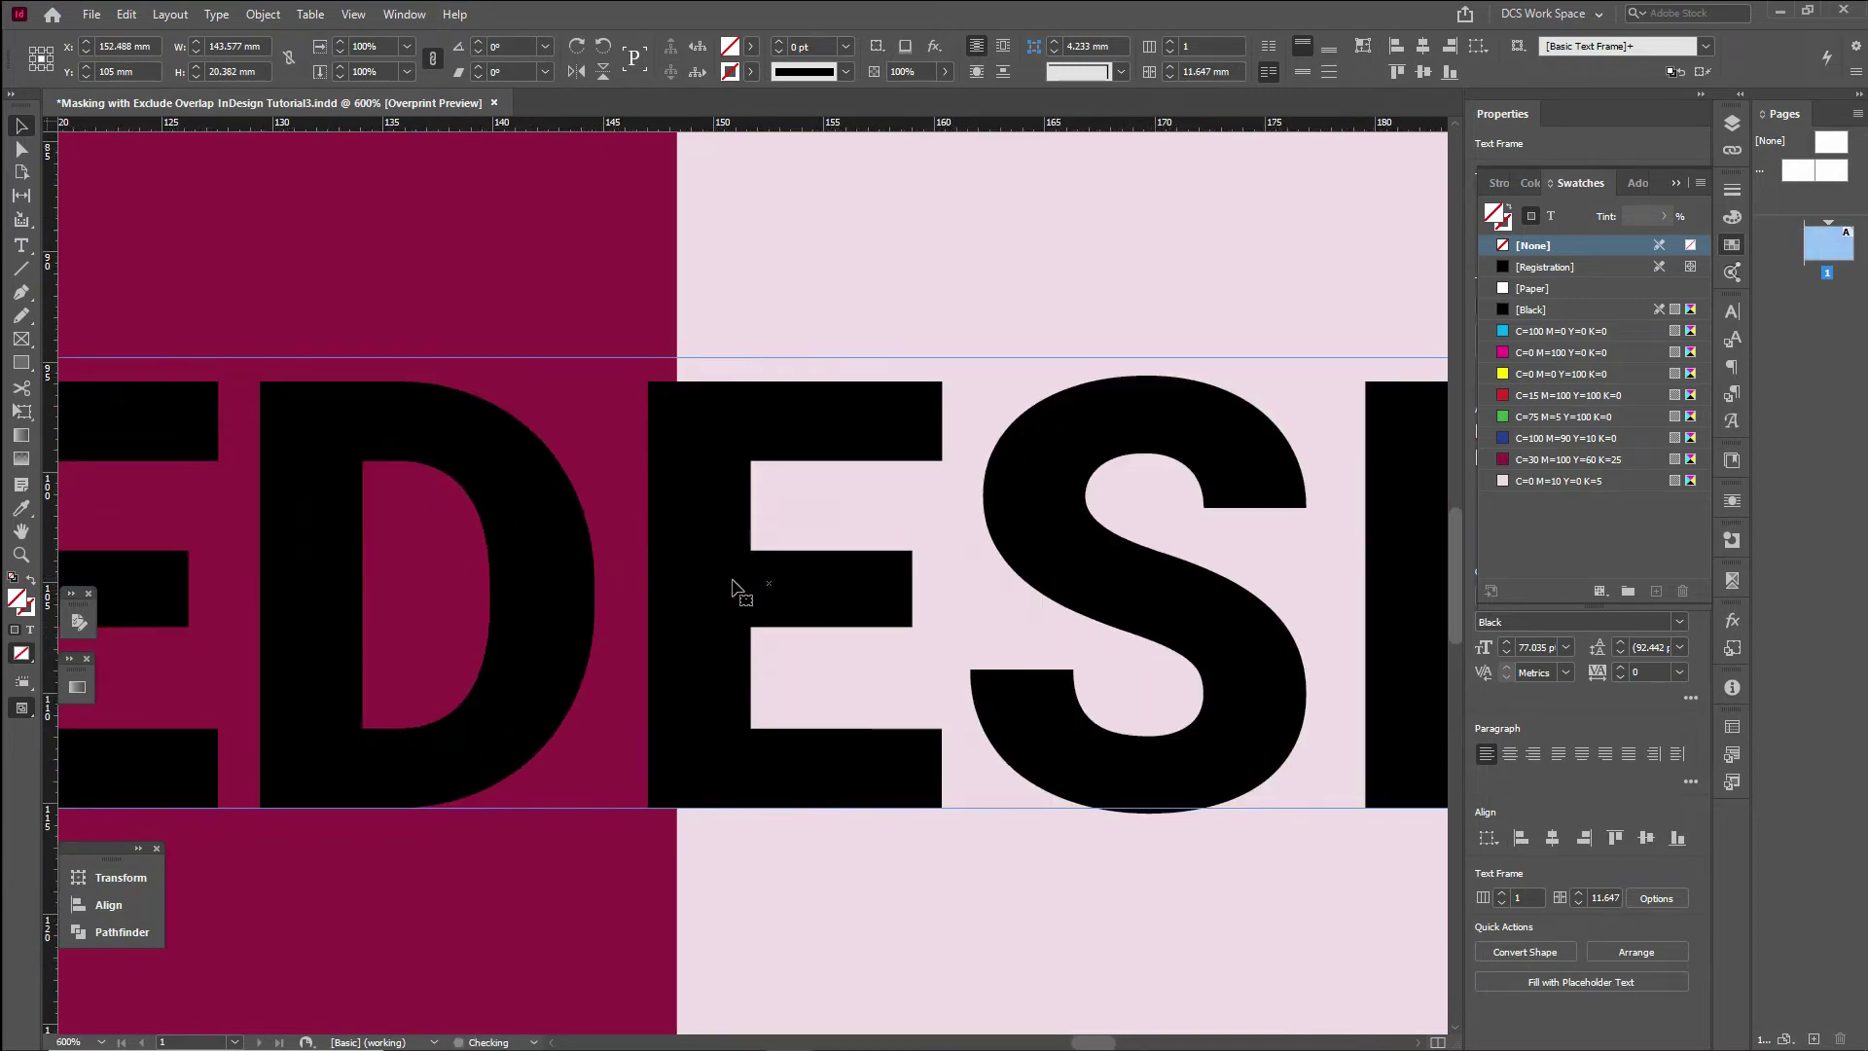
key(Right)
key(Right)
drag(715, 591, 728, 585)
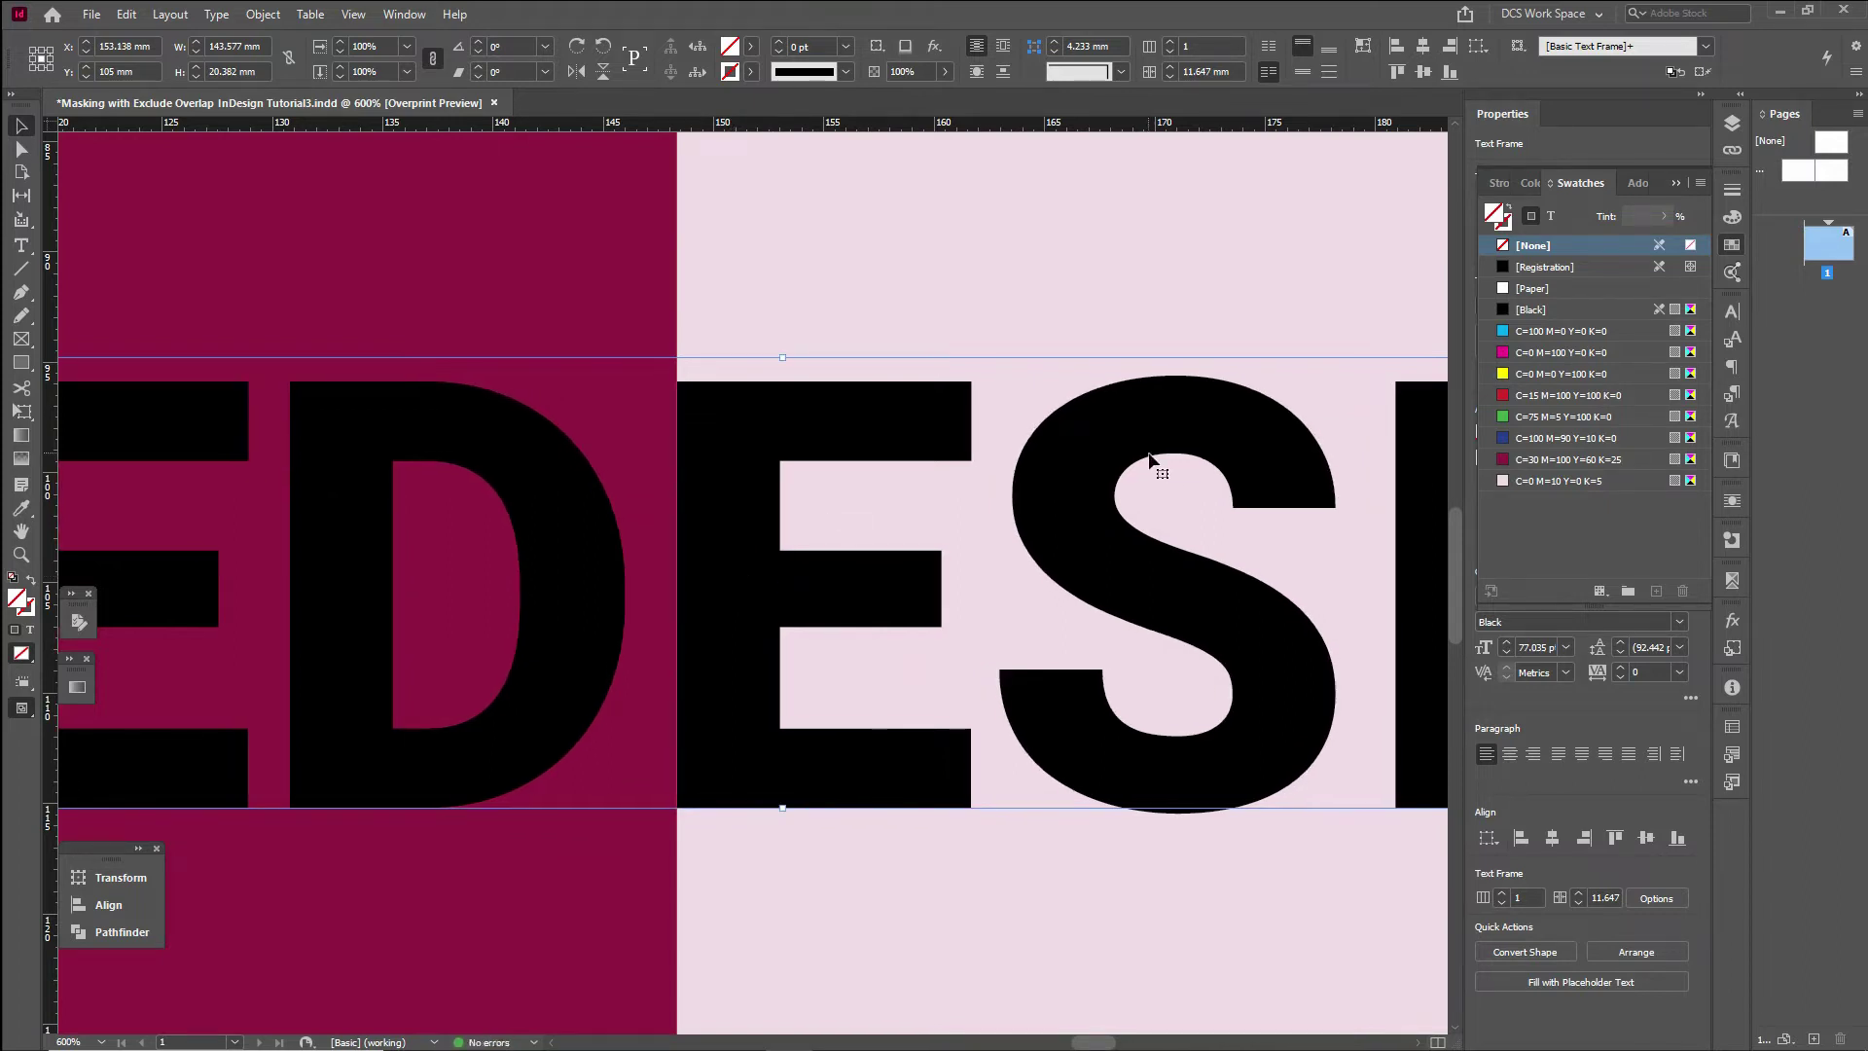
key(ctrl+0)
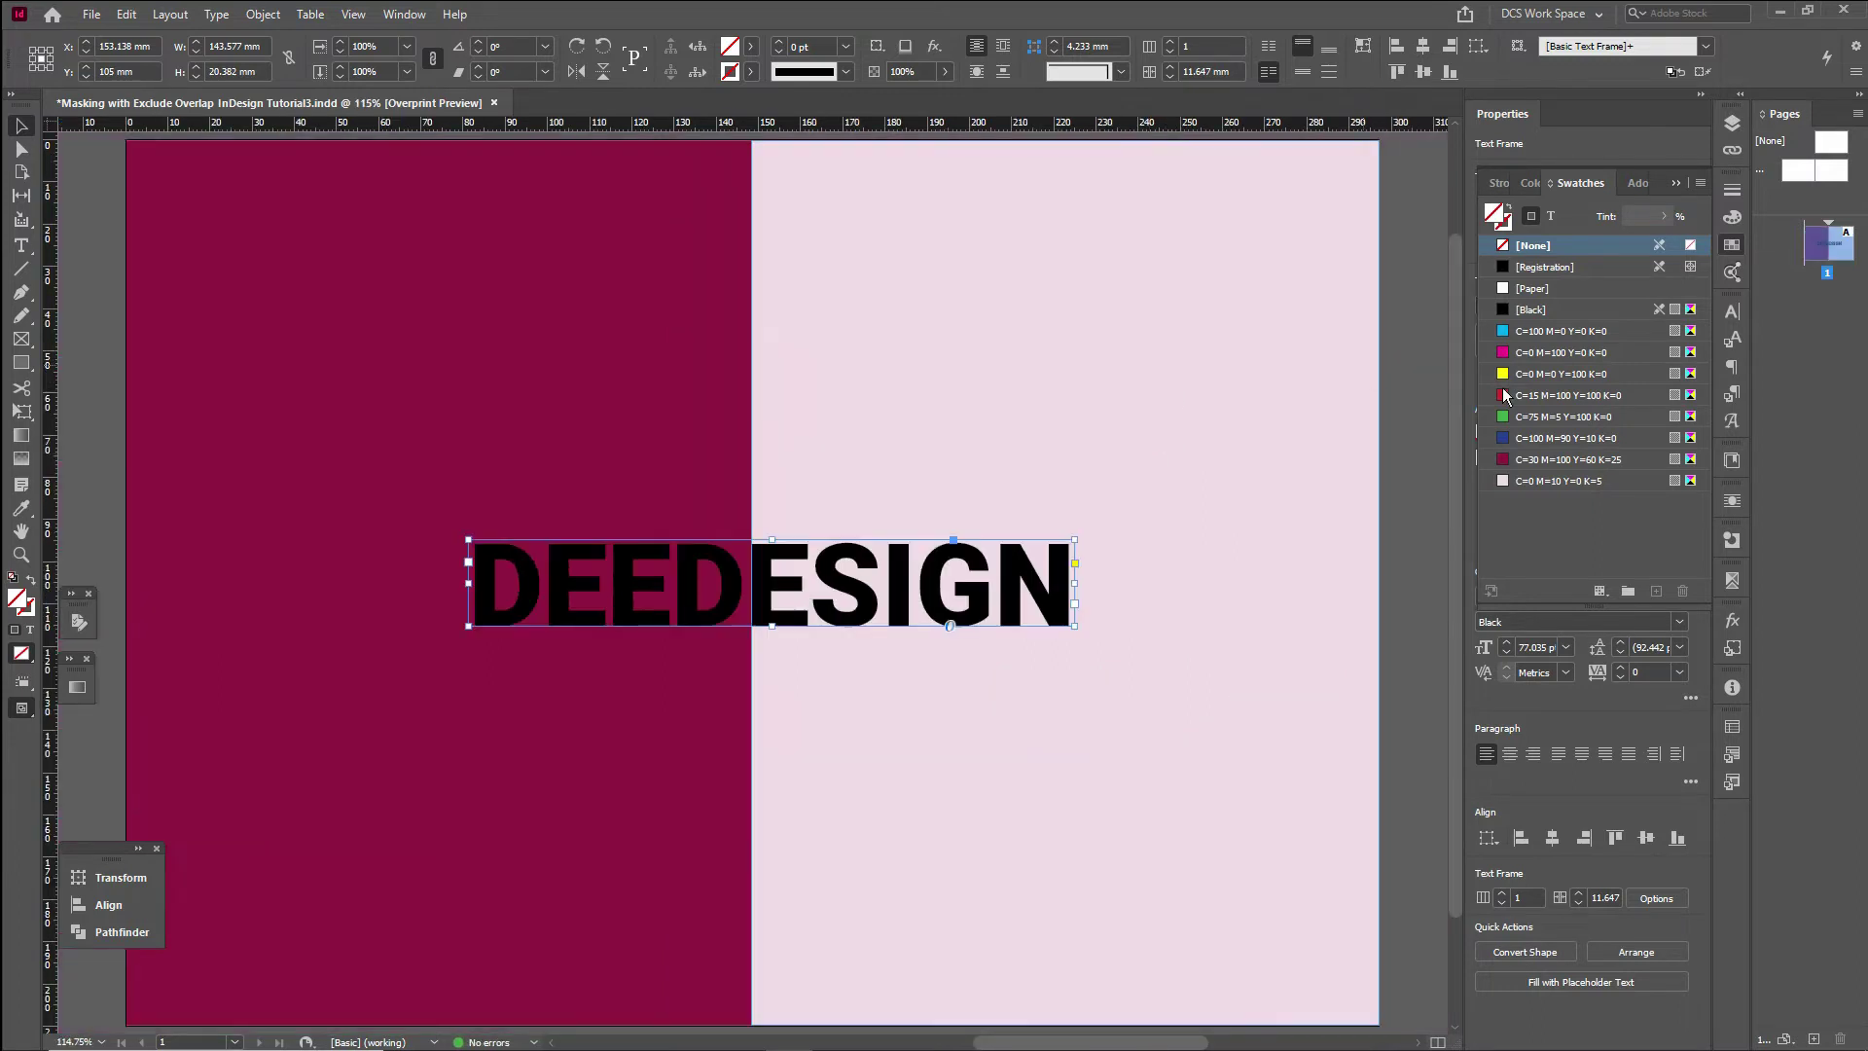
click(1427, 409)
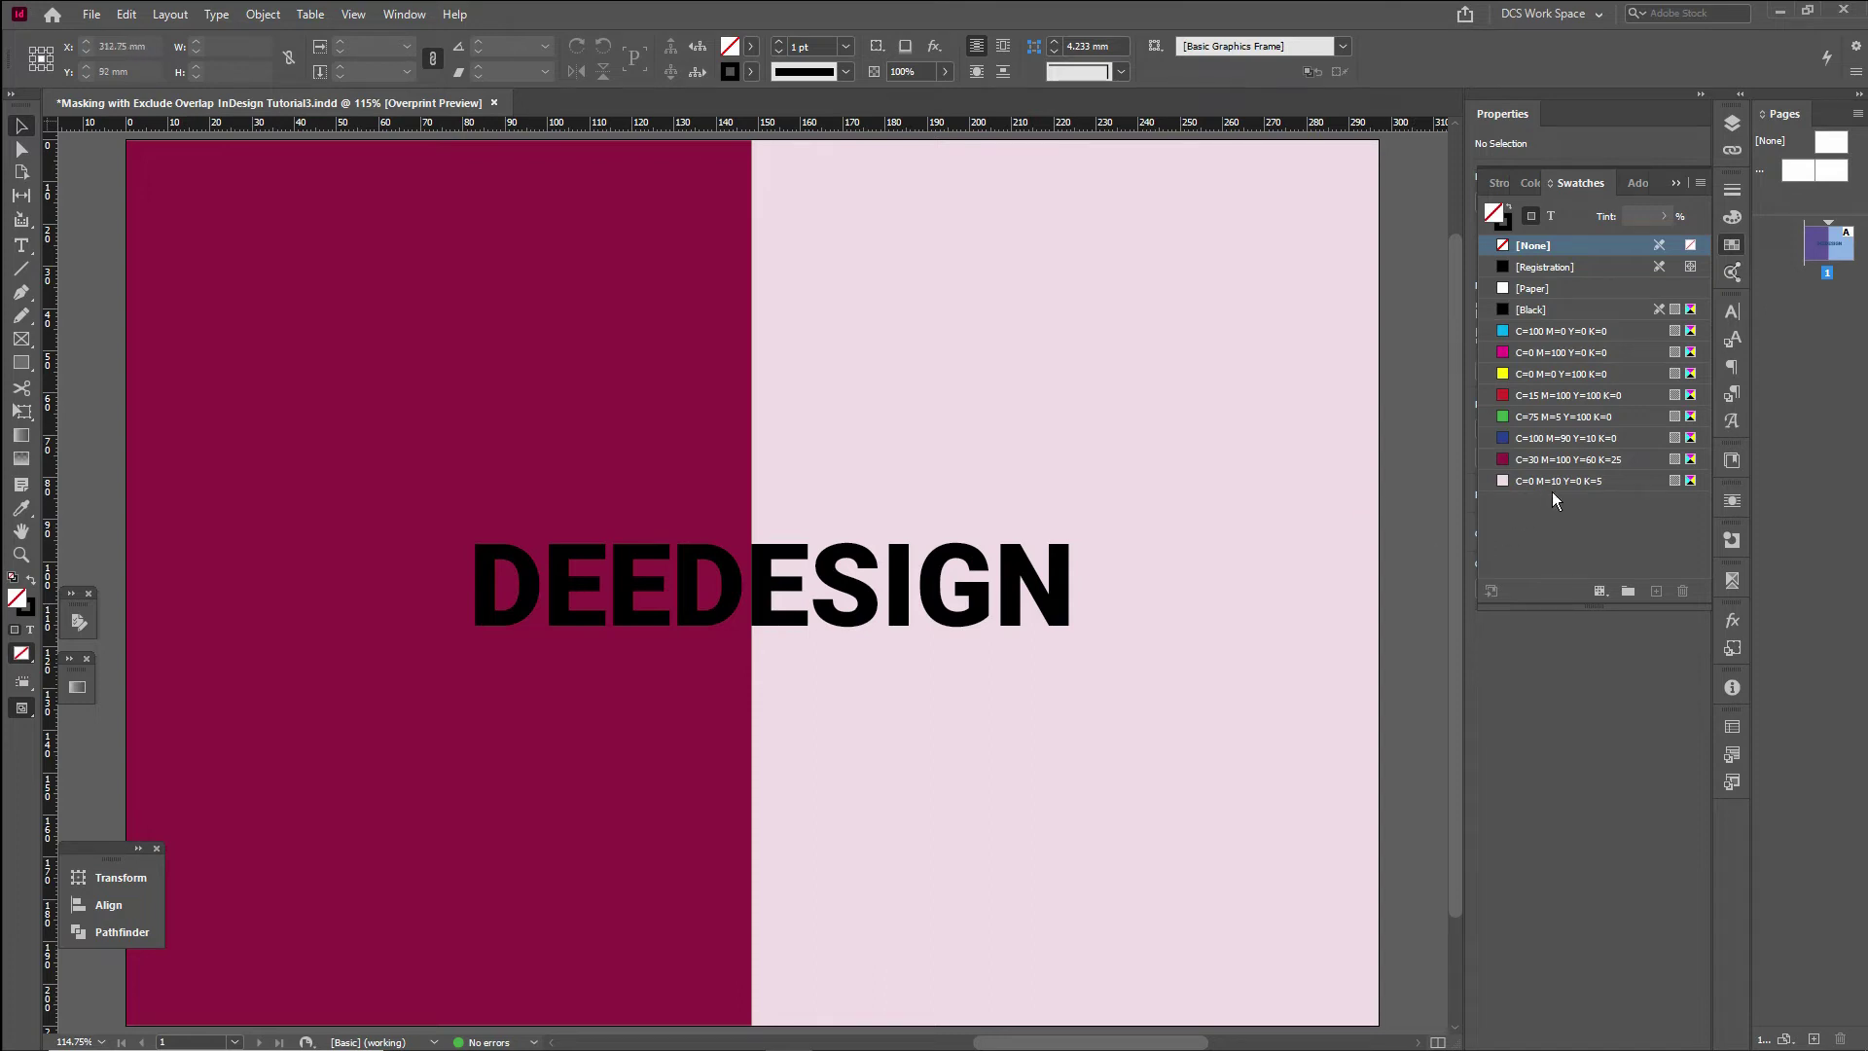
double_click(904, 595)
drag(811, 584, 1076, 603)
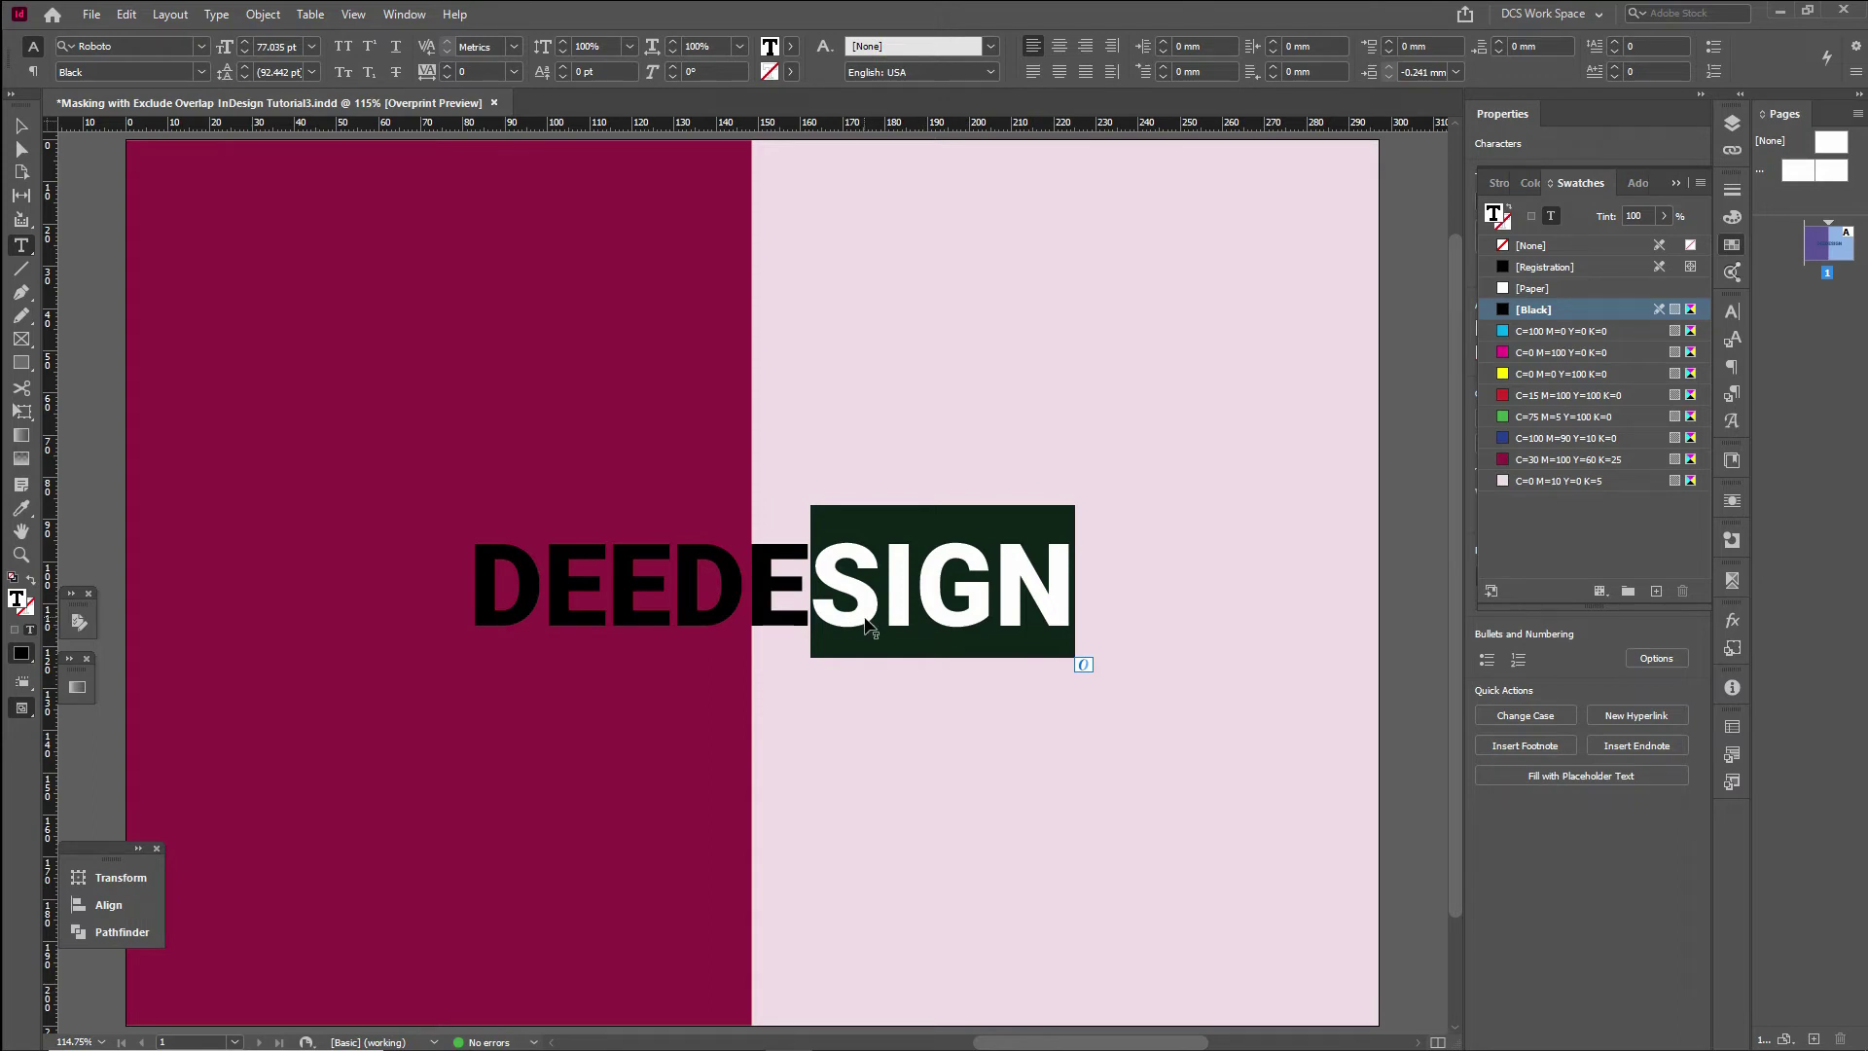
click(704, 615)
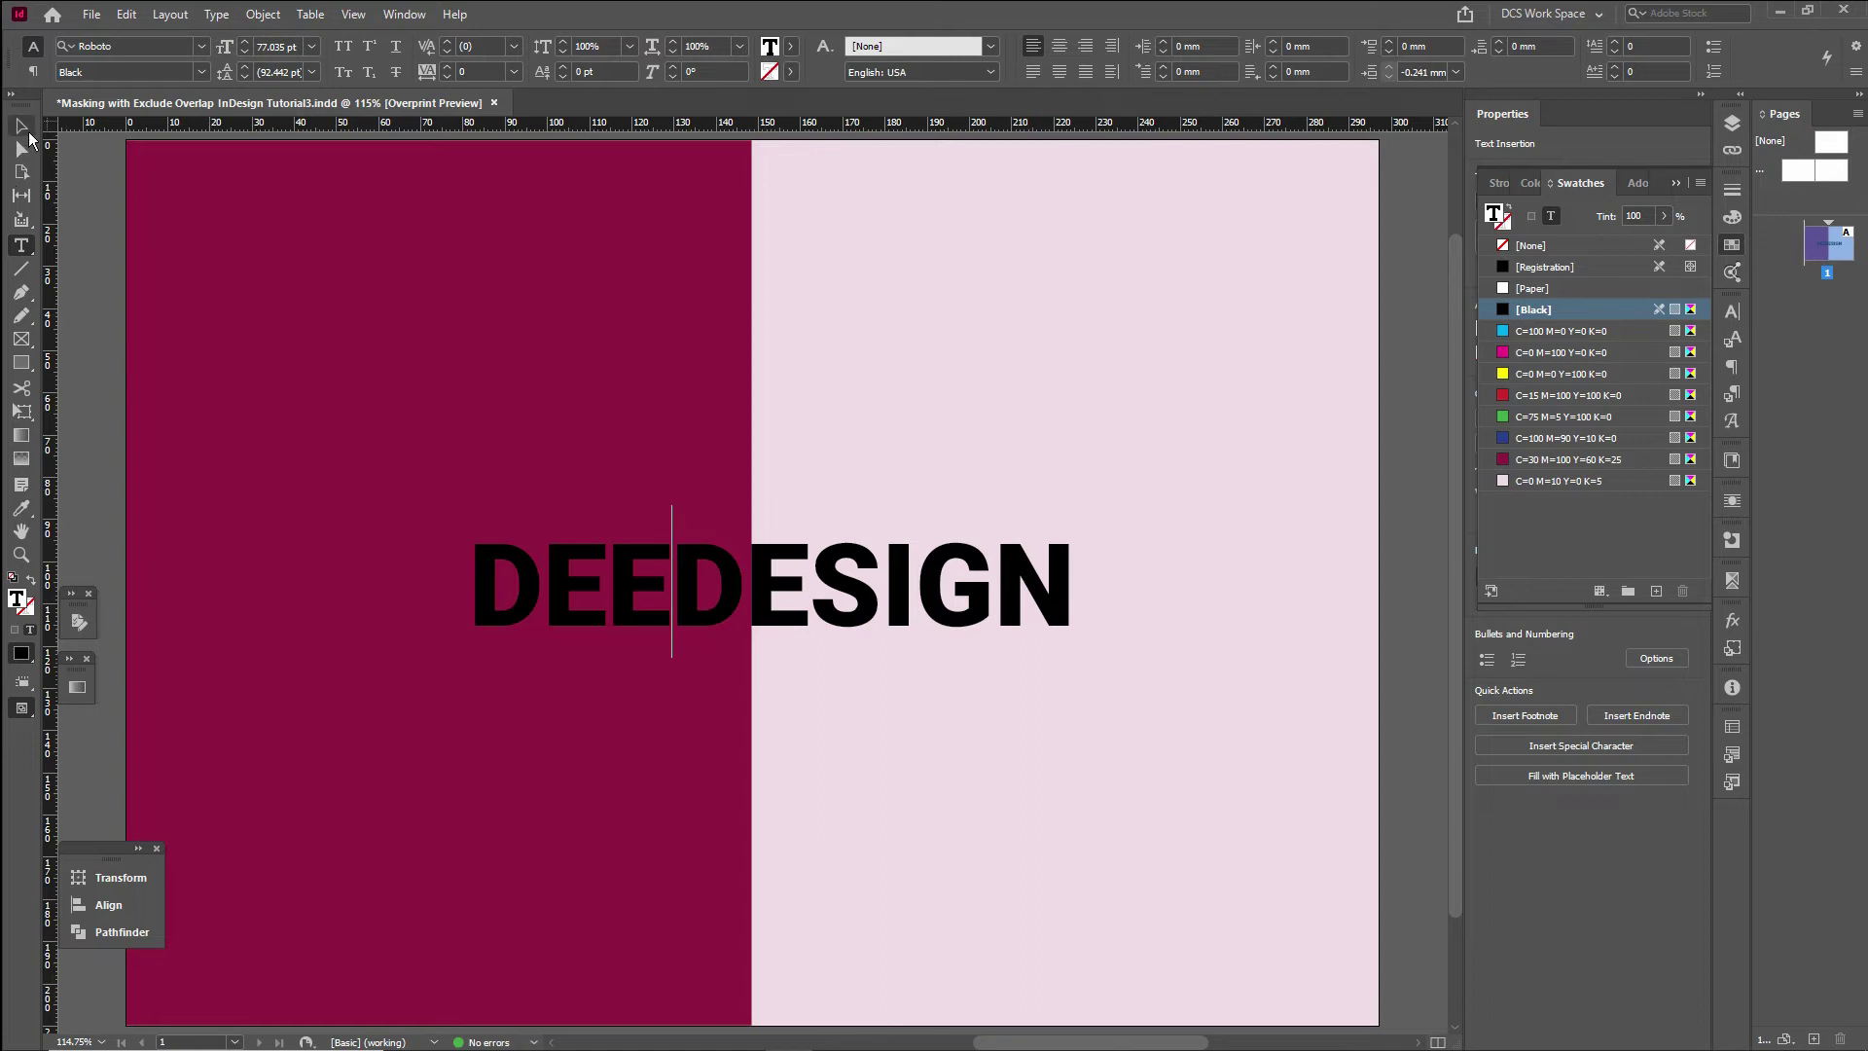
Step: Convert the DEEDESIGN text frame to outlines
click(28, 137)
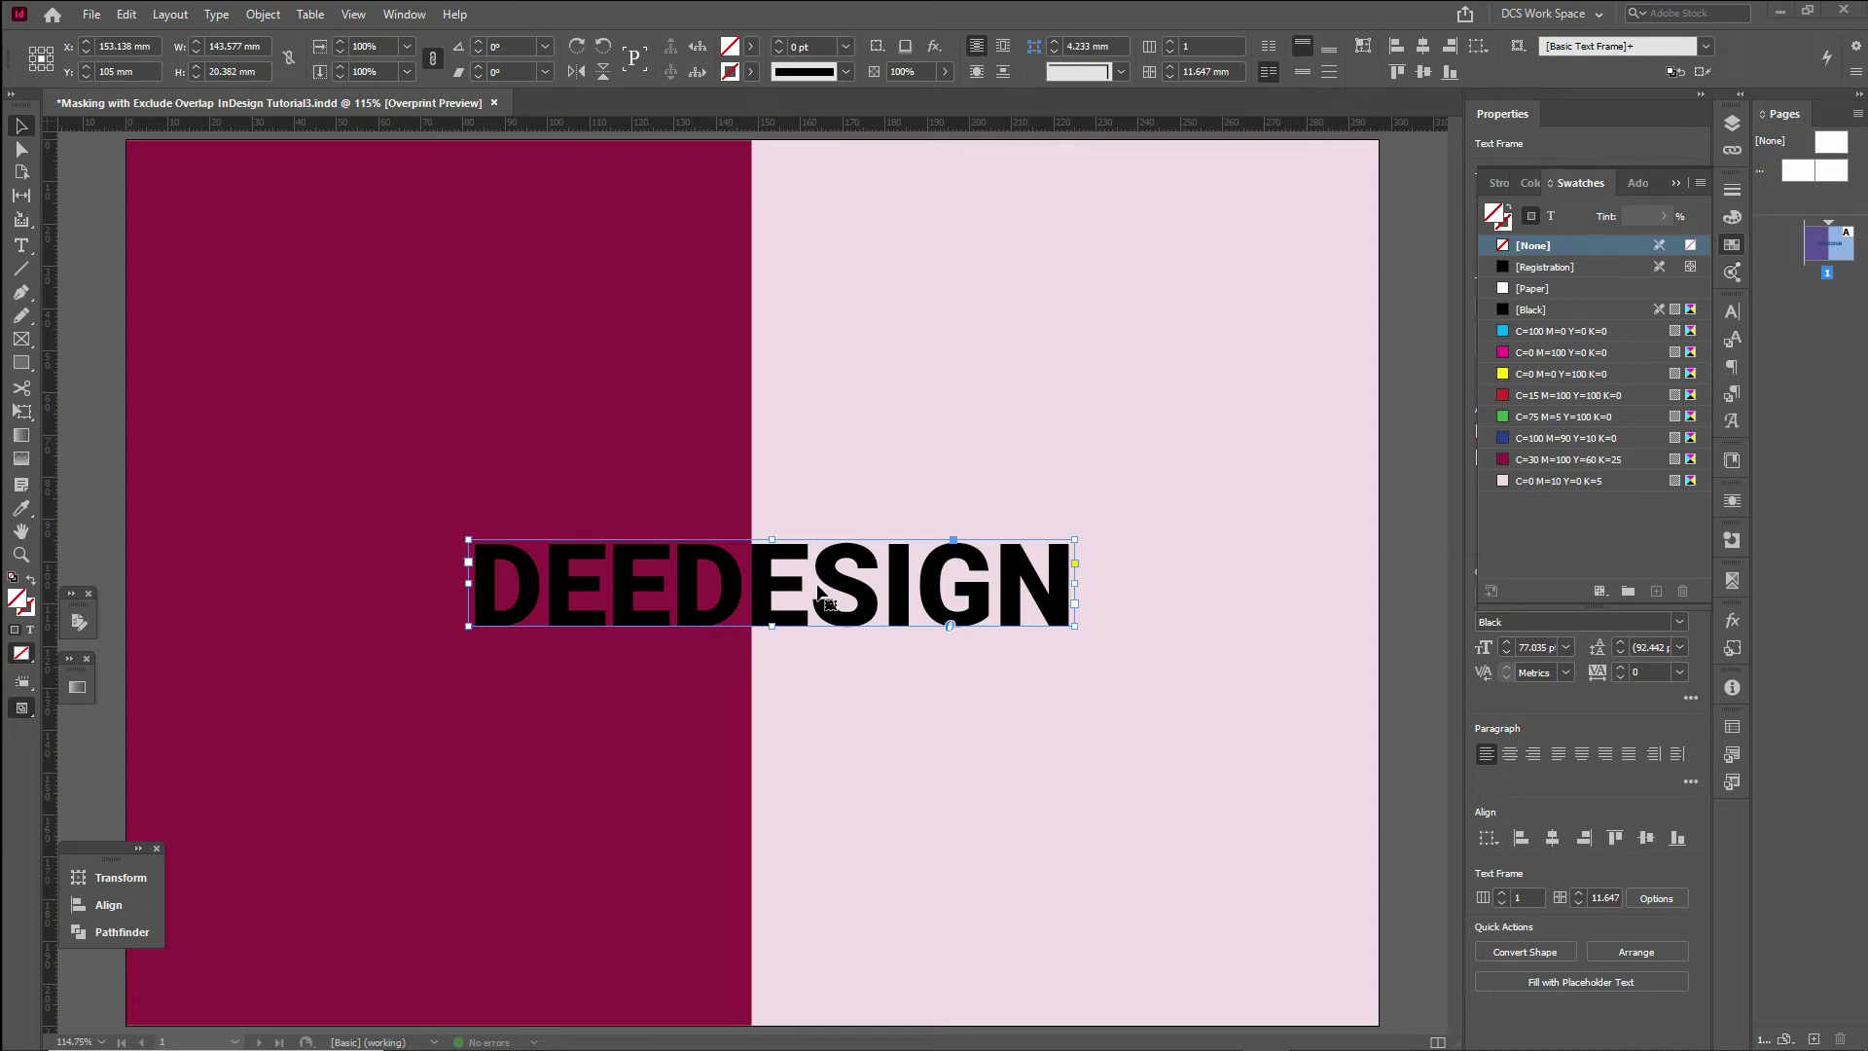
click(218, 17)
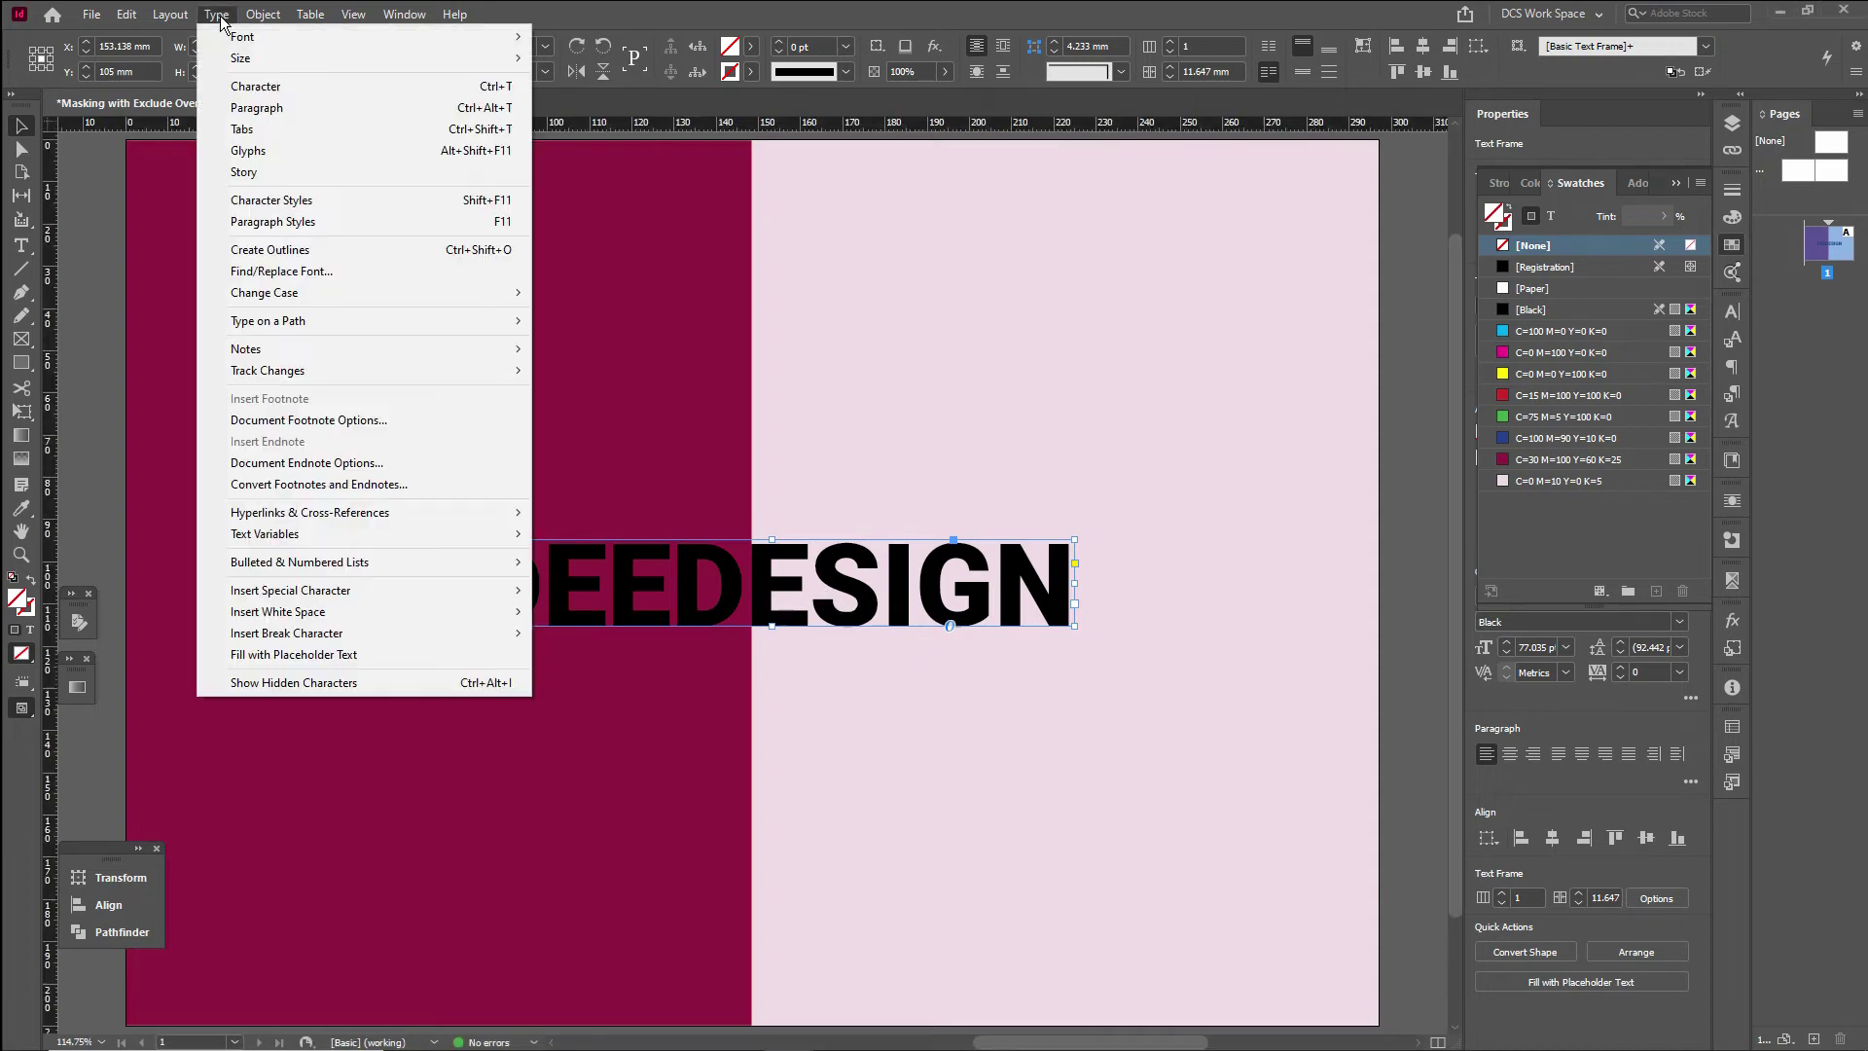
click(280, 257)
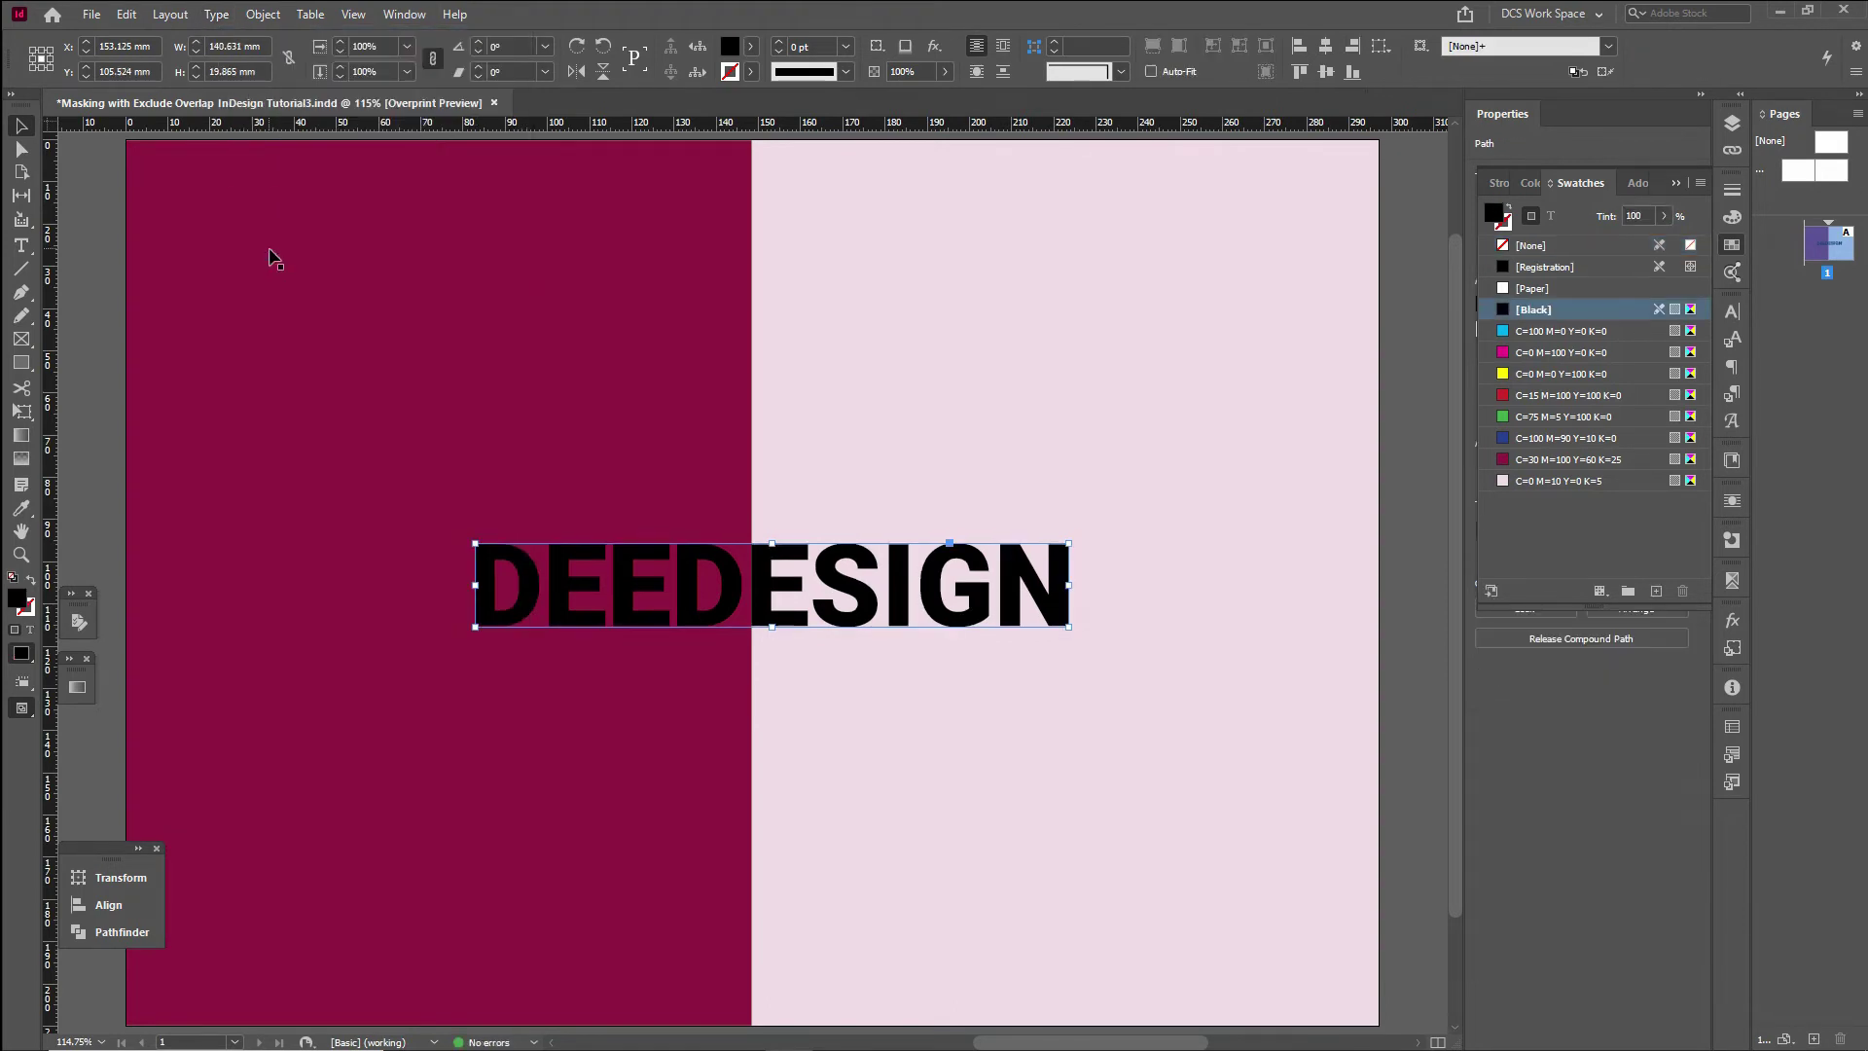
Step: Combine the DEEDESIGN outlines and the dark red rectangle with Exclude Overlap, and fill the result with C=30 M=100 Y=60 K=25
click(828, 597)
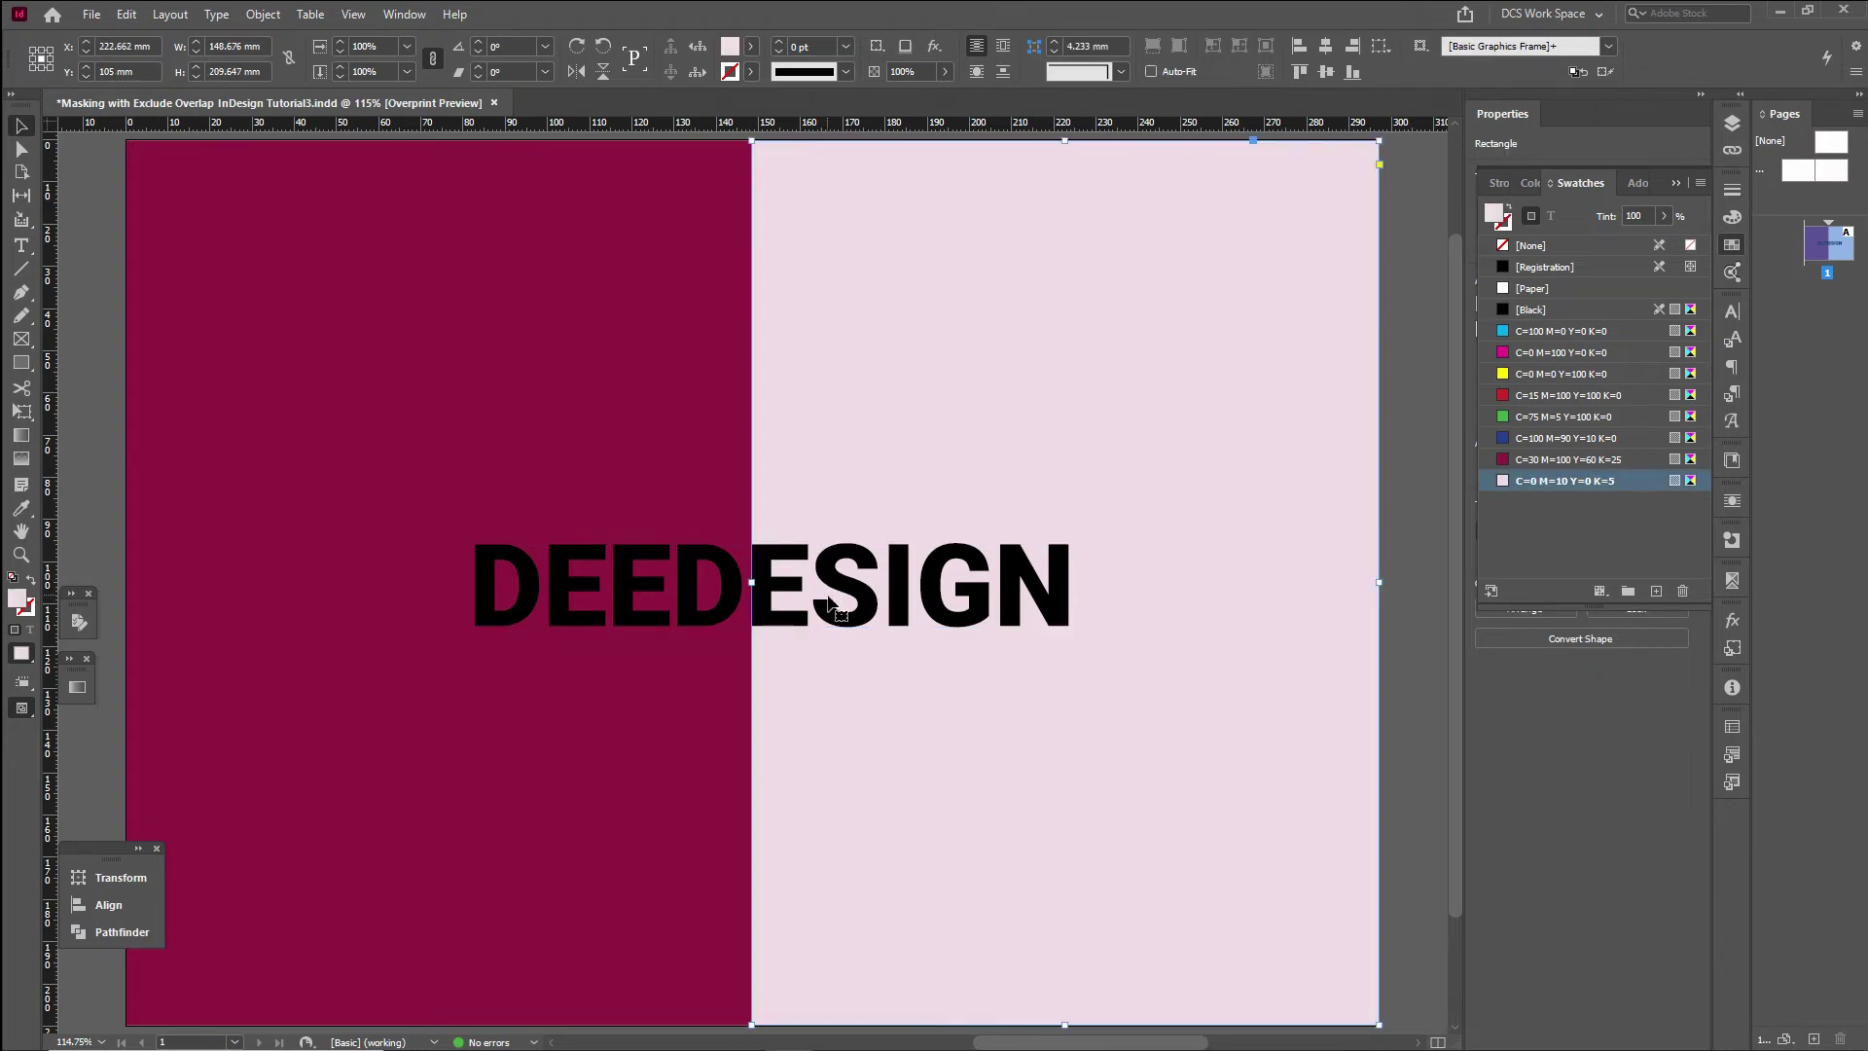
click(684, 586)
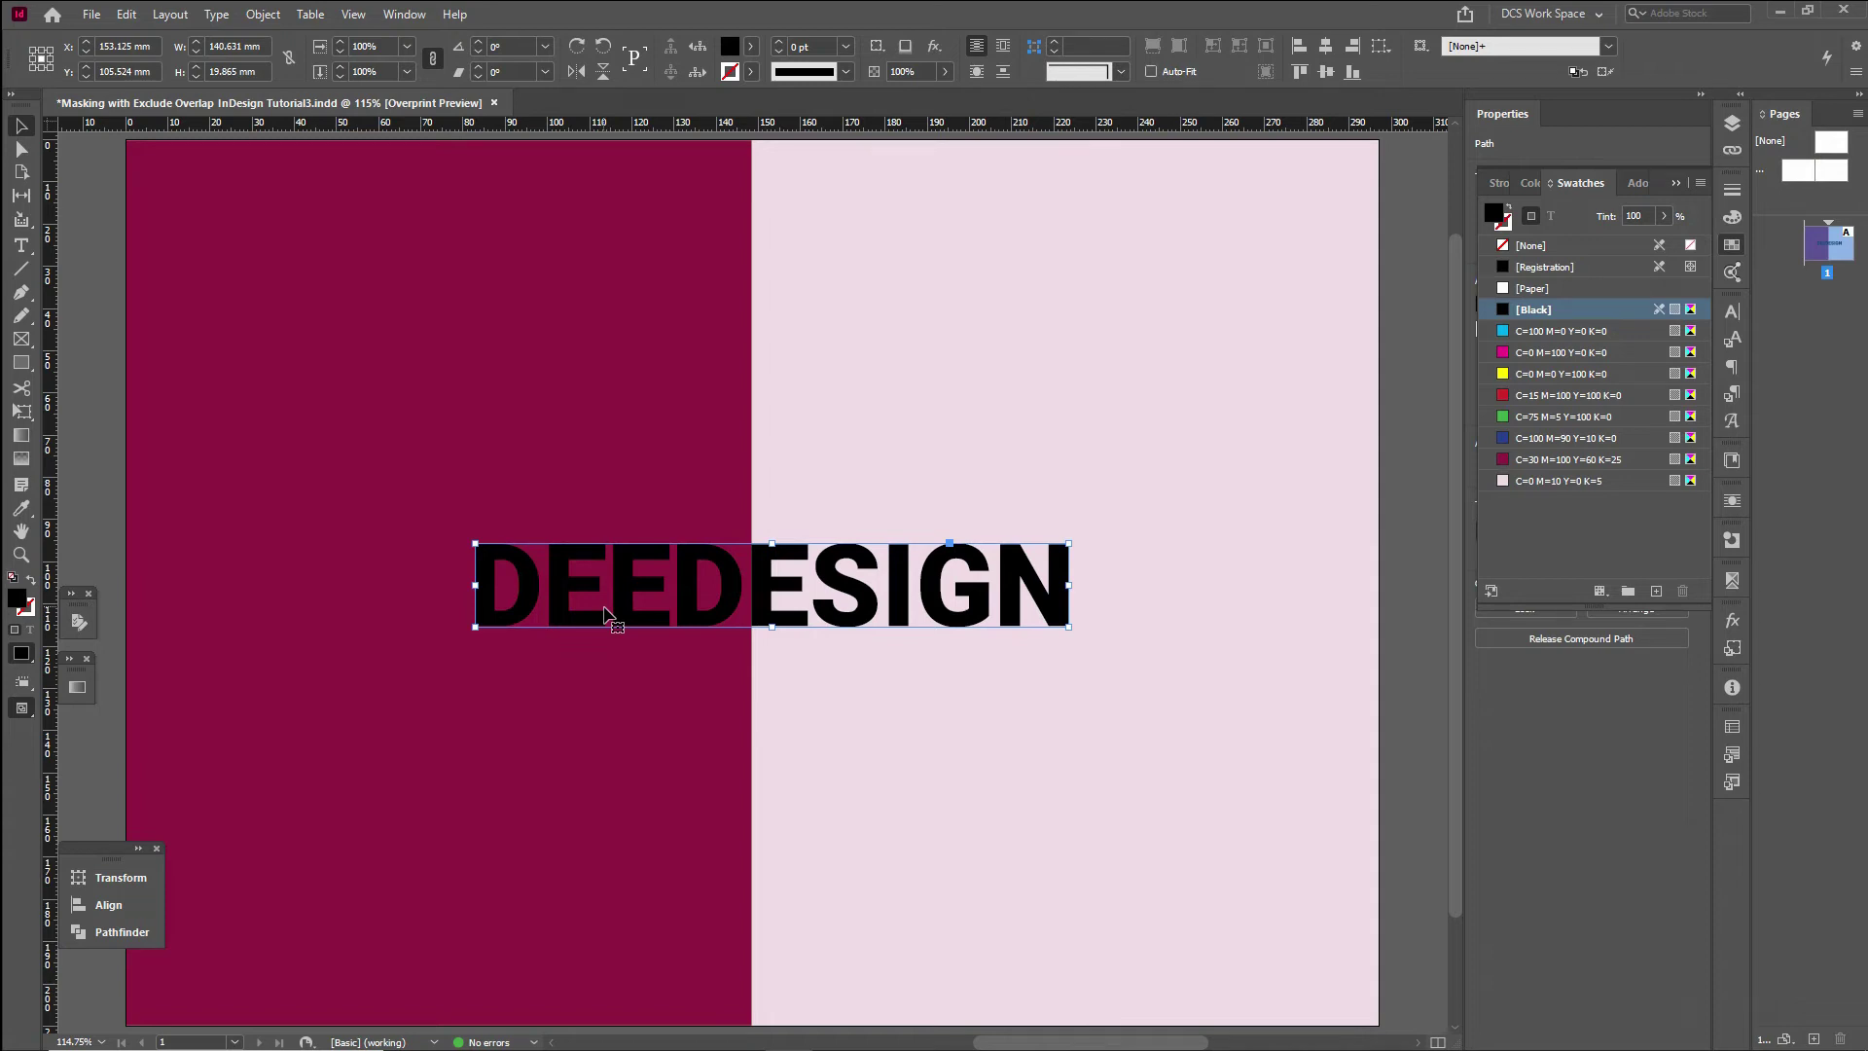
key(shift)
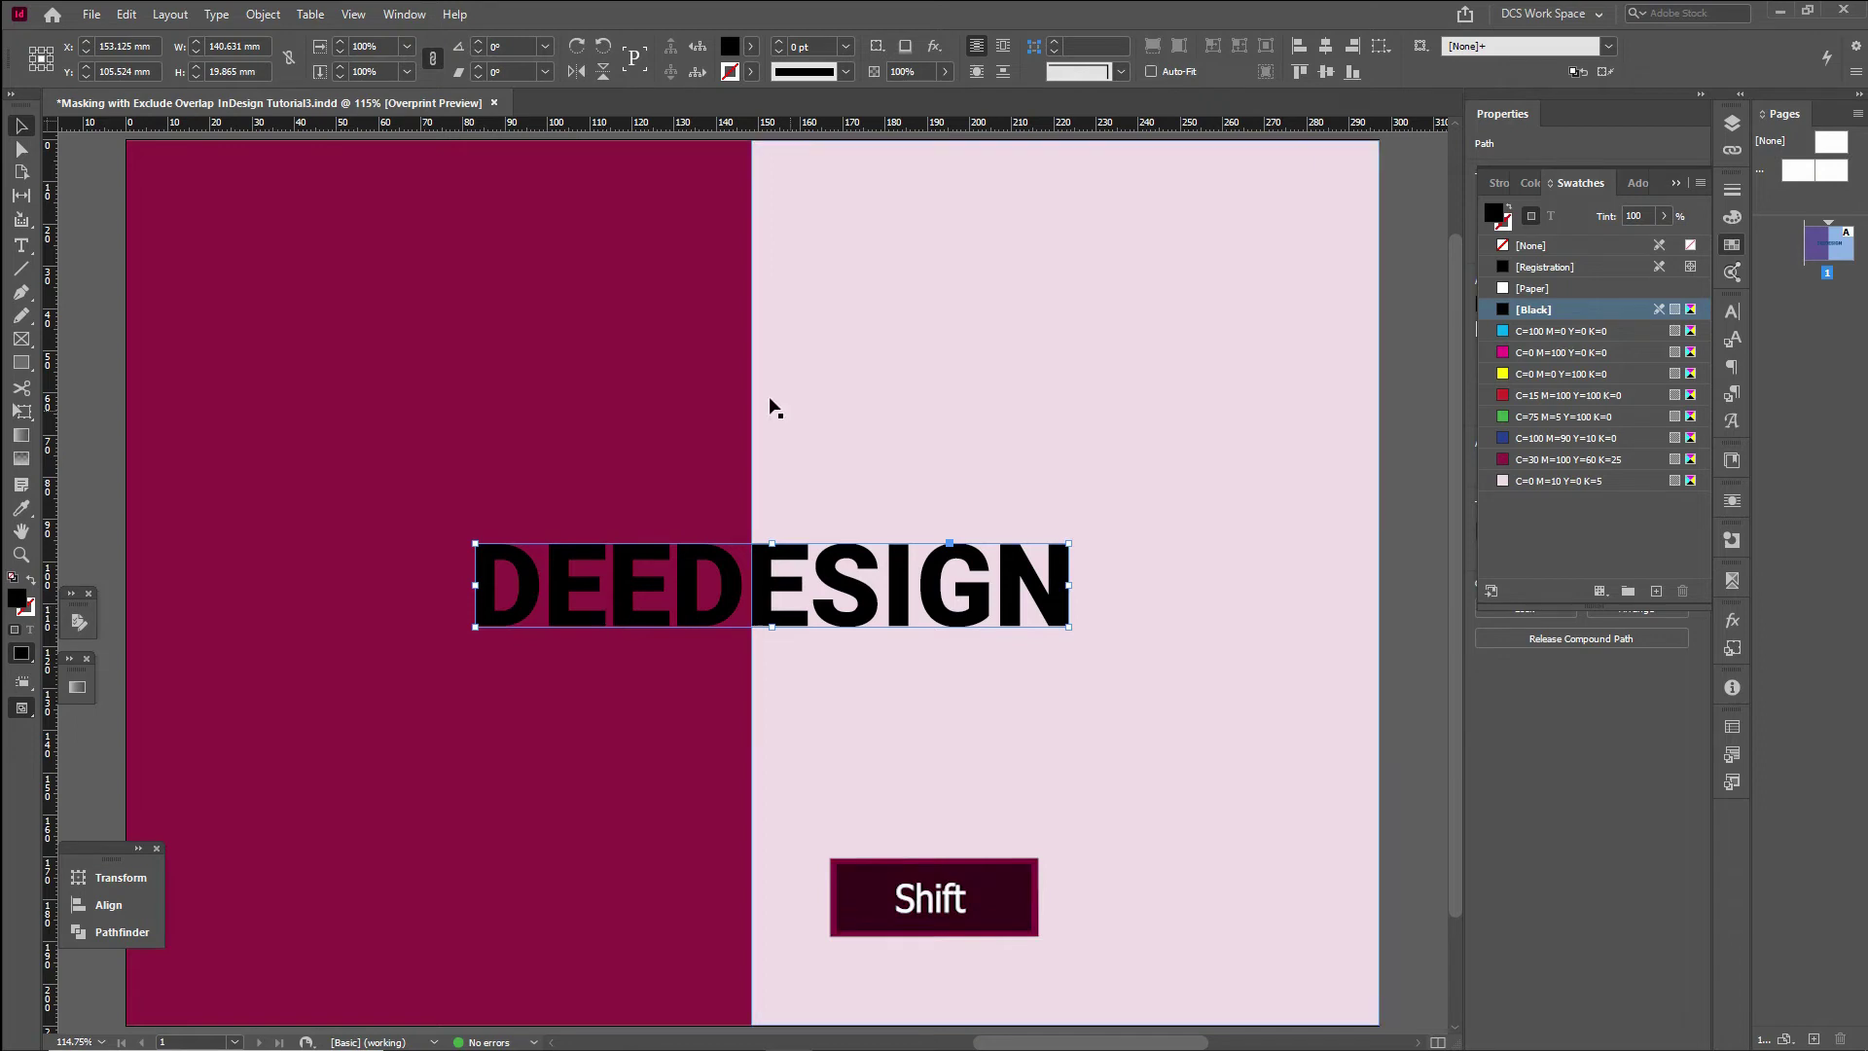
shift+click(434, 372)
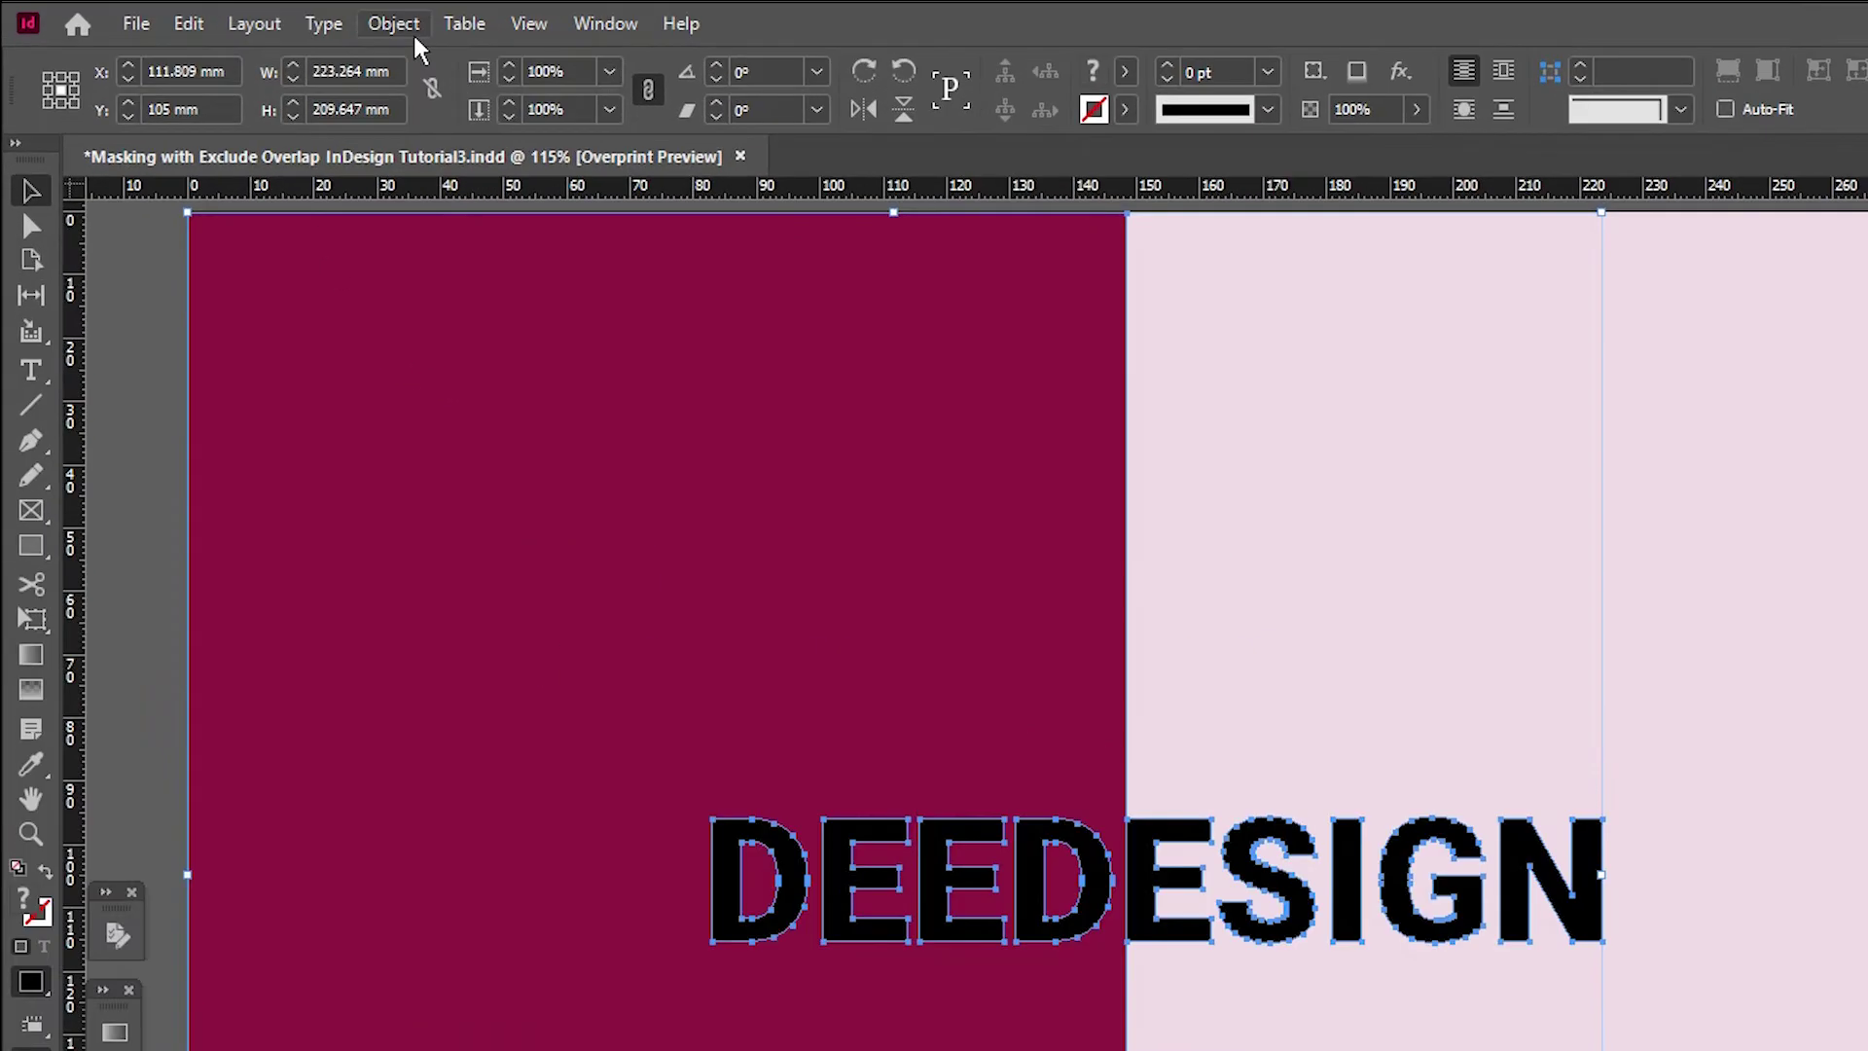
click(264, 13)
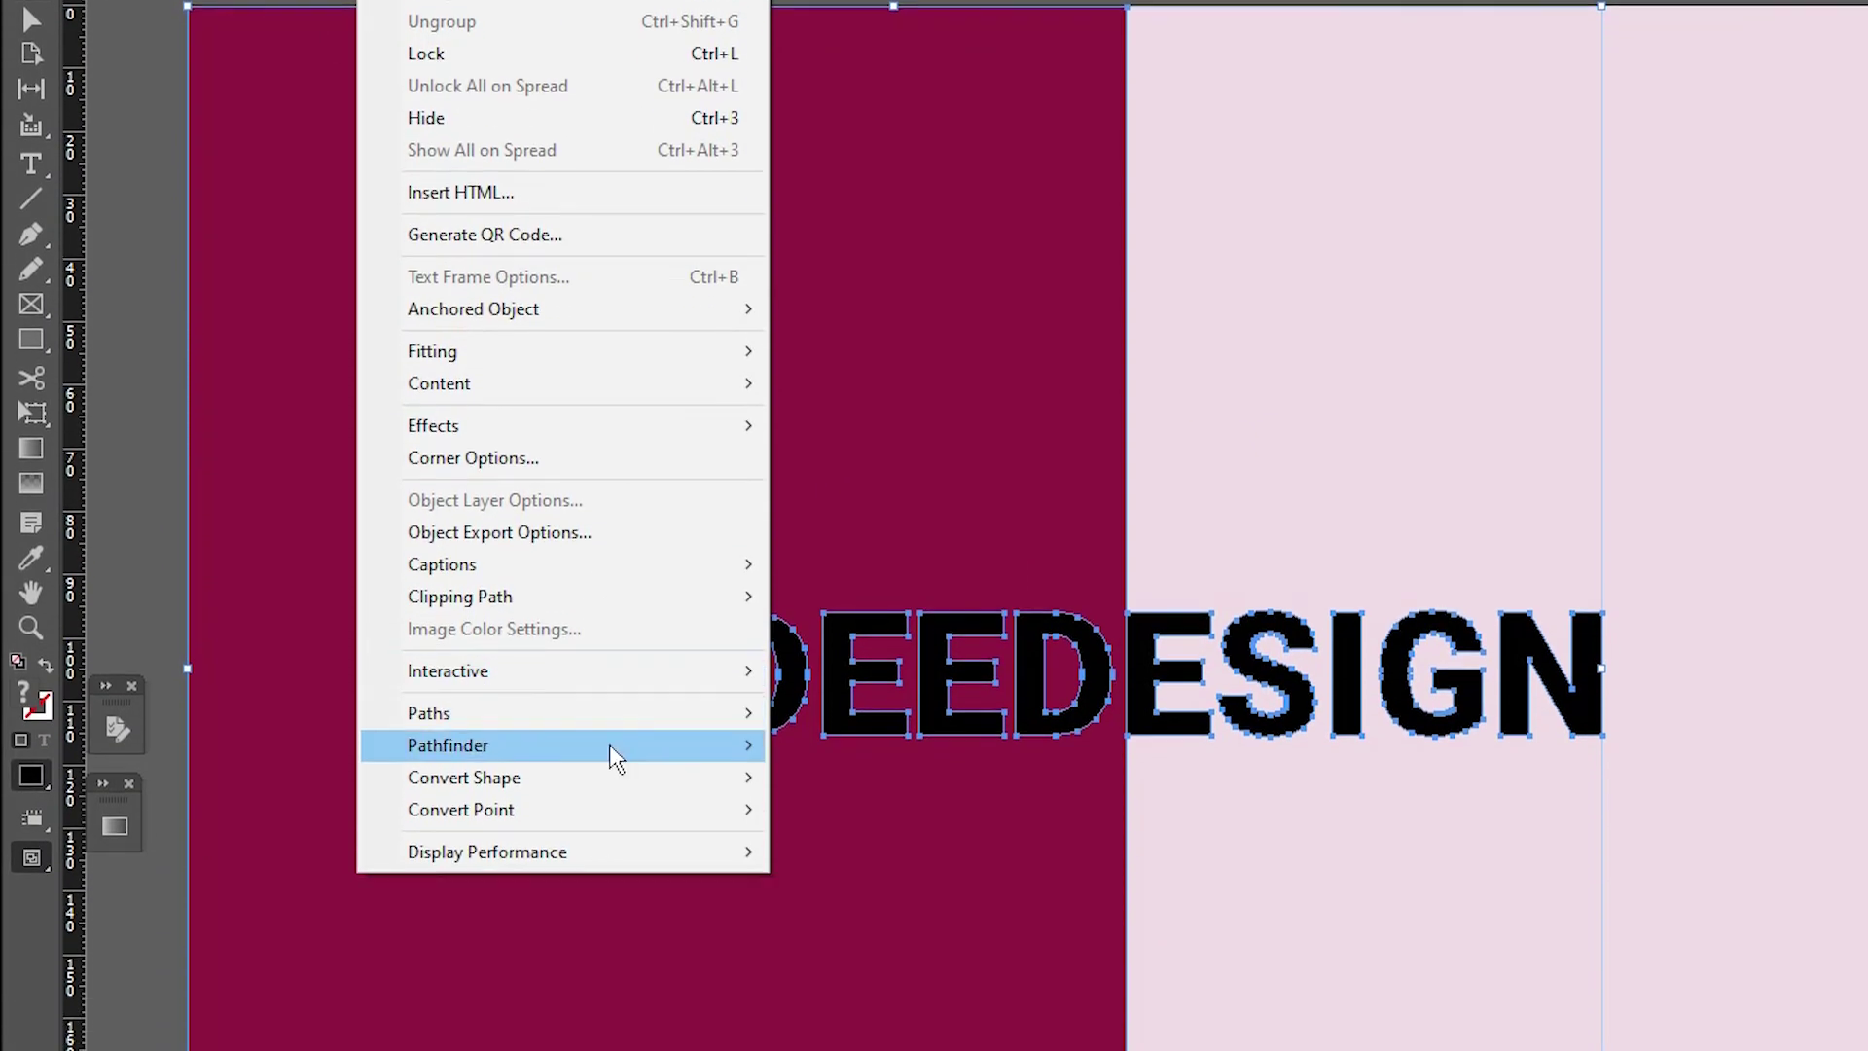
mouse_move(608, 961)
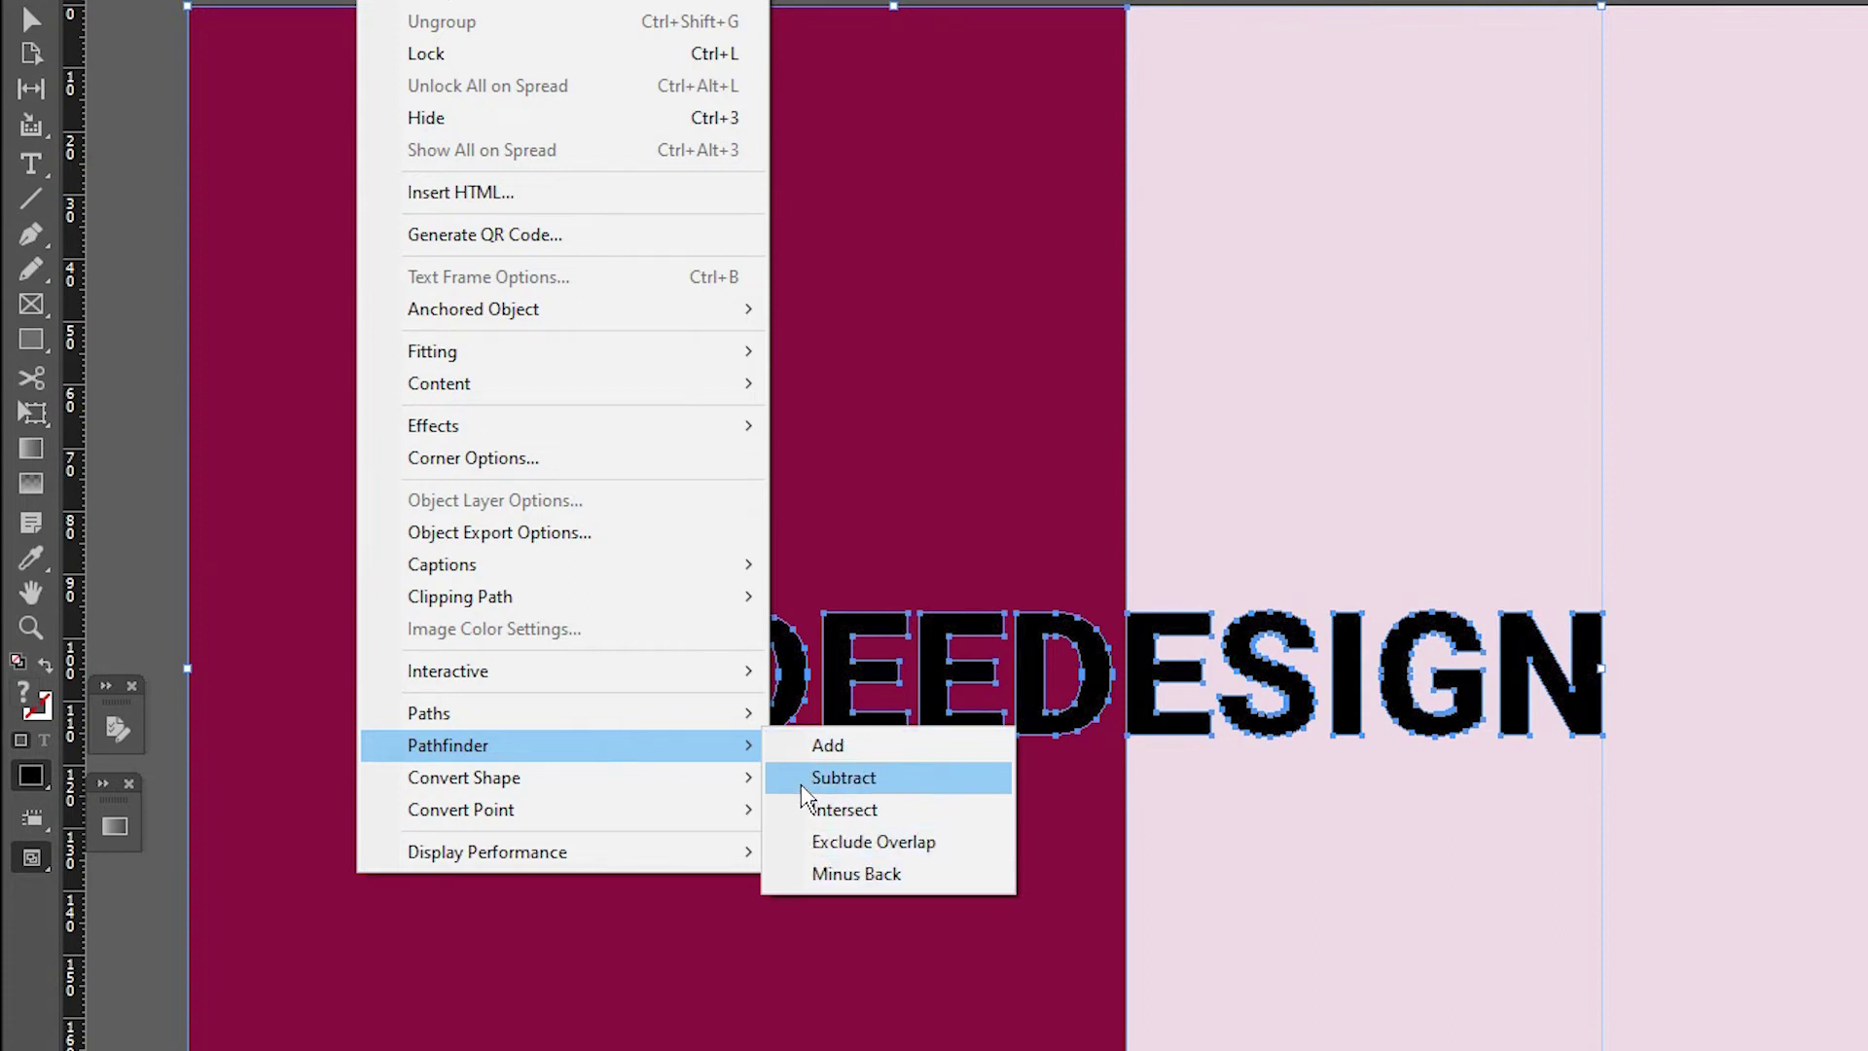
click(868, 854)
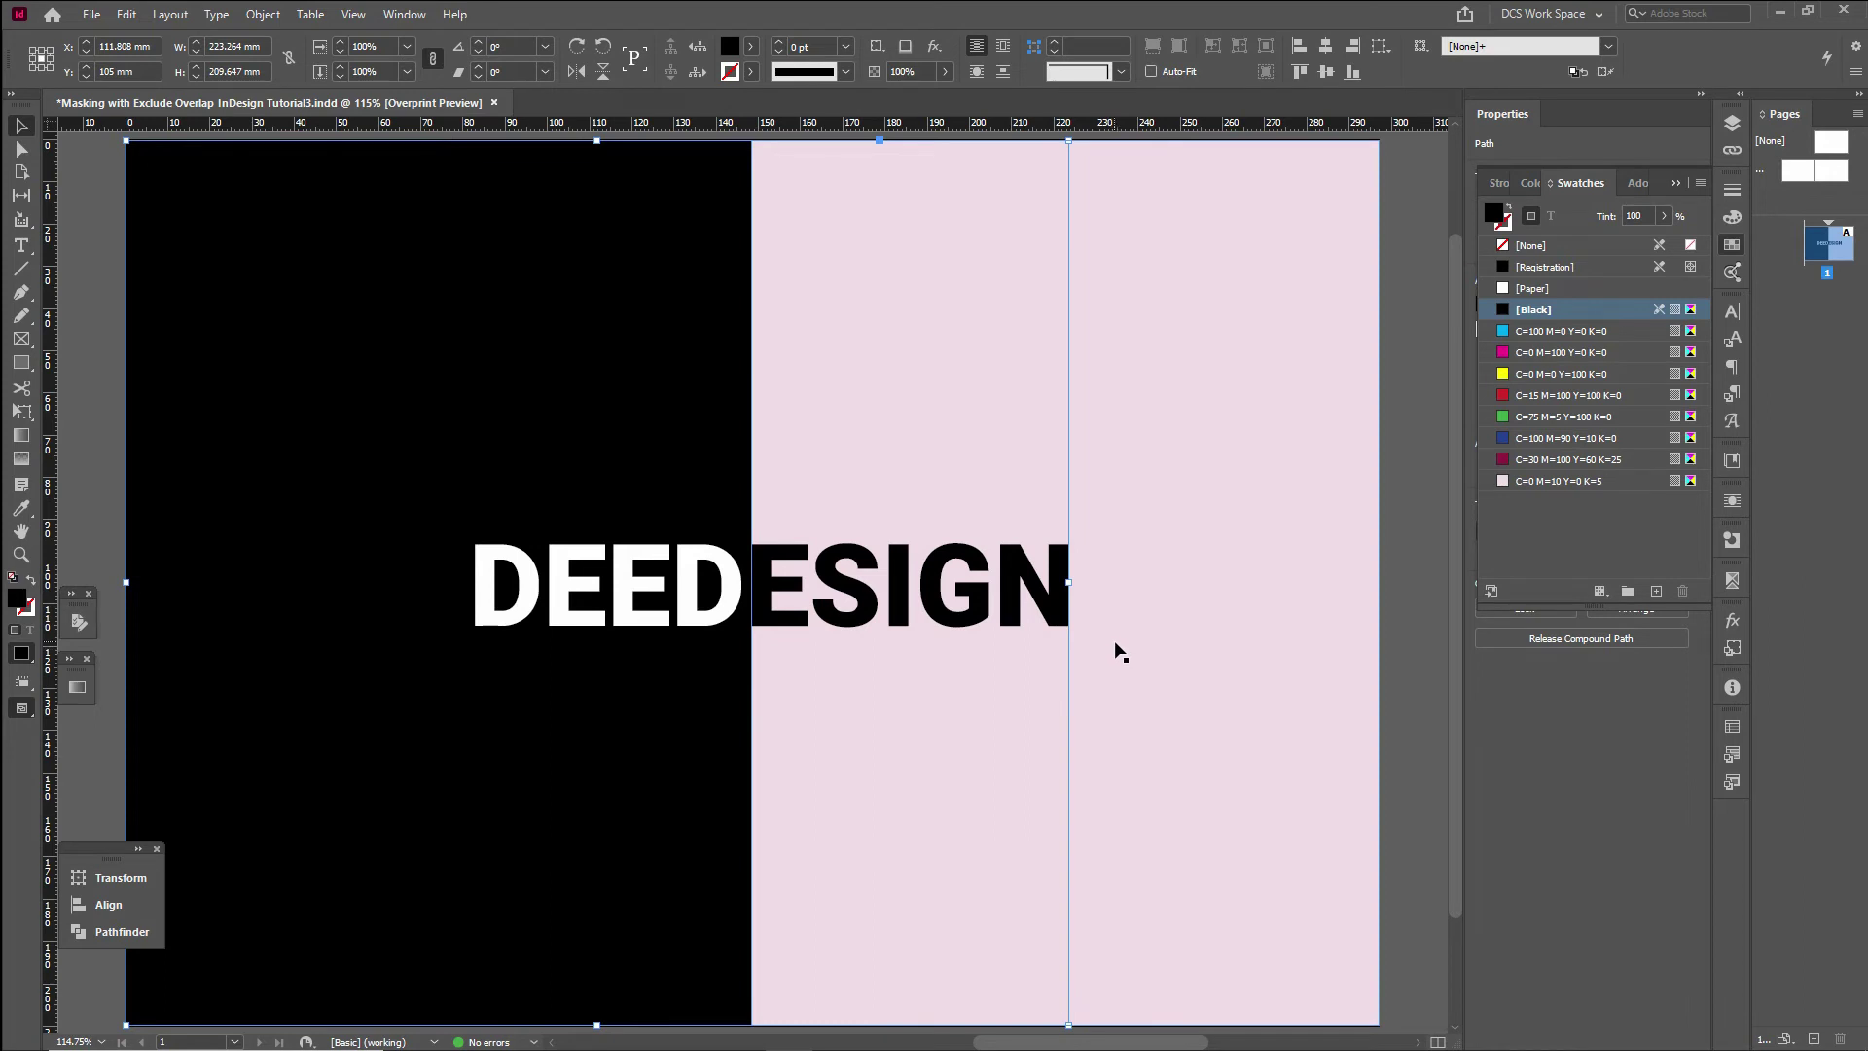
click(1590, 461)
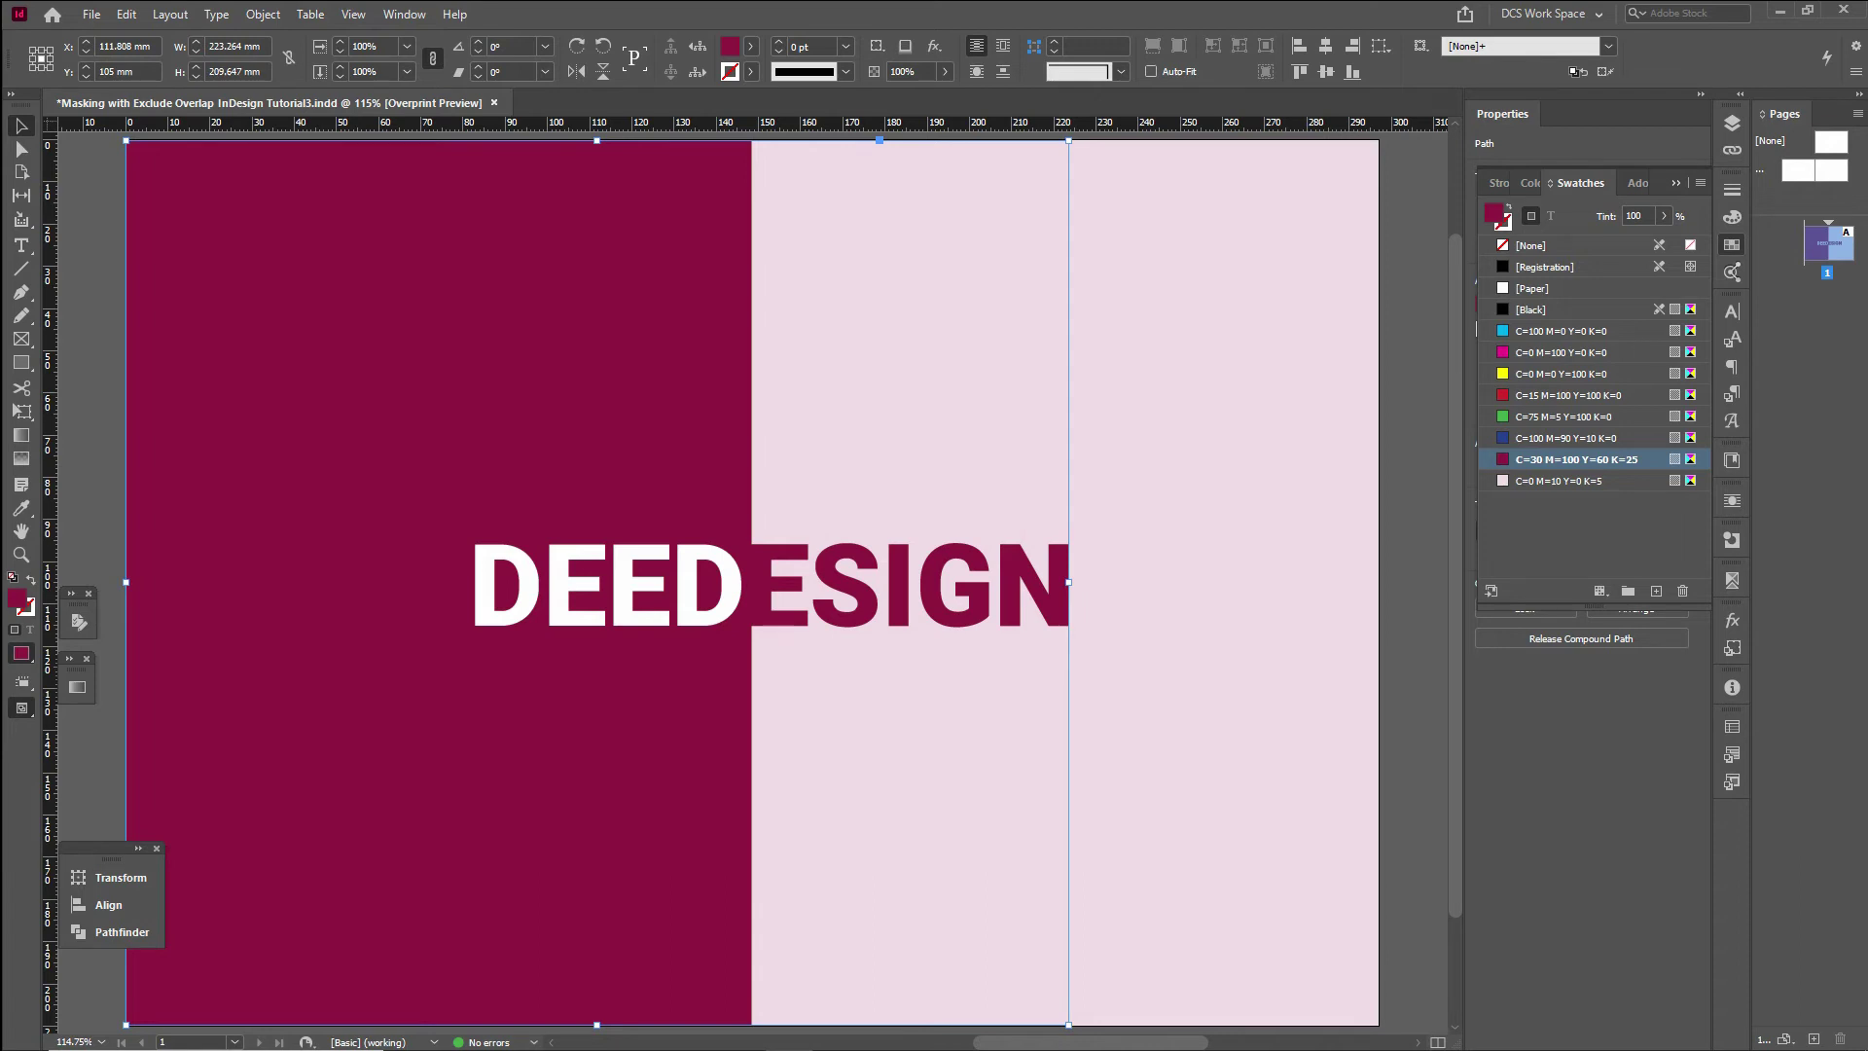
Step: Place the animal-984573 image inside the combined DEEDESIGN and rectangle shape
click(91, 15)
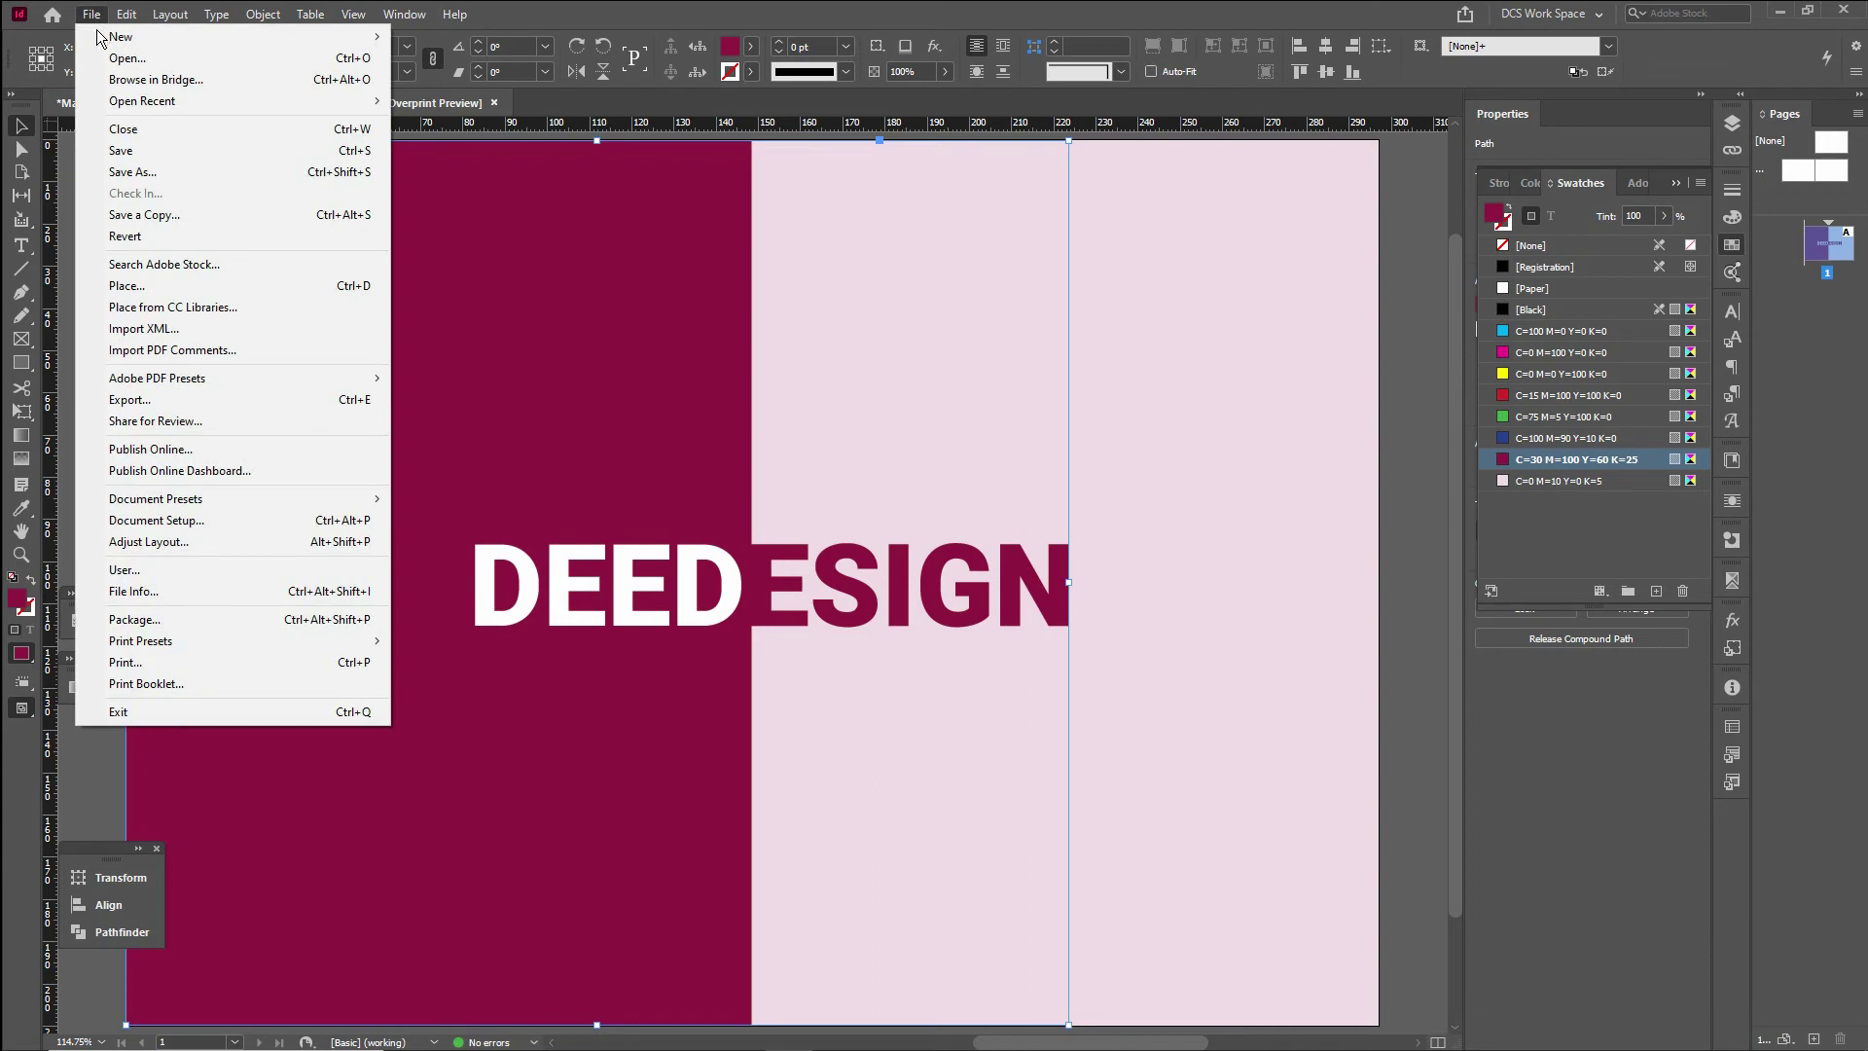
click(144, 290)
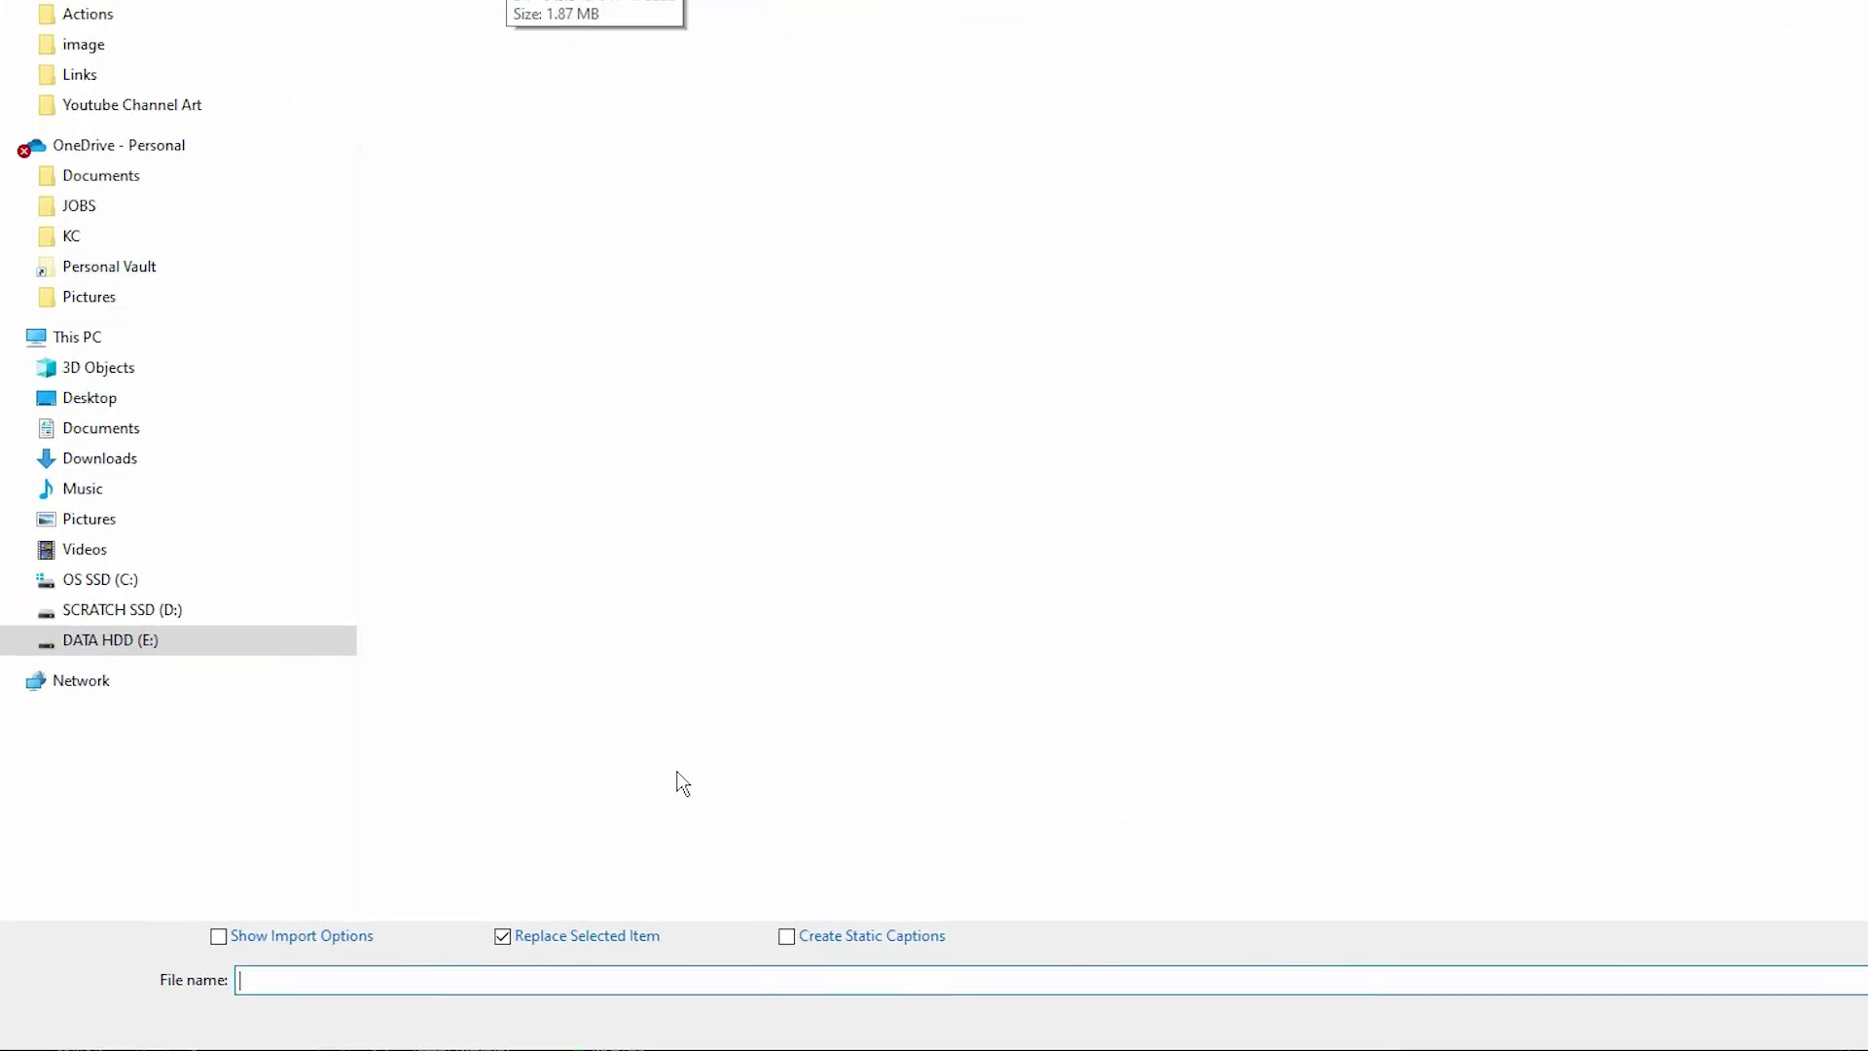
click(582, 930)
click(591, 940)
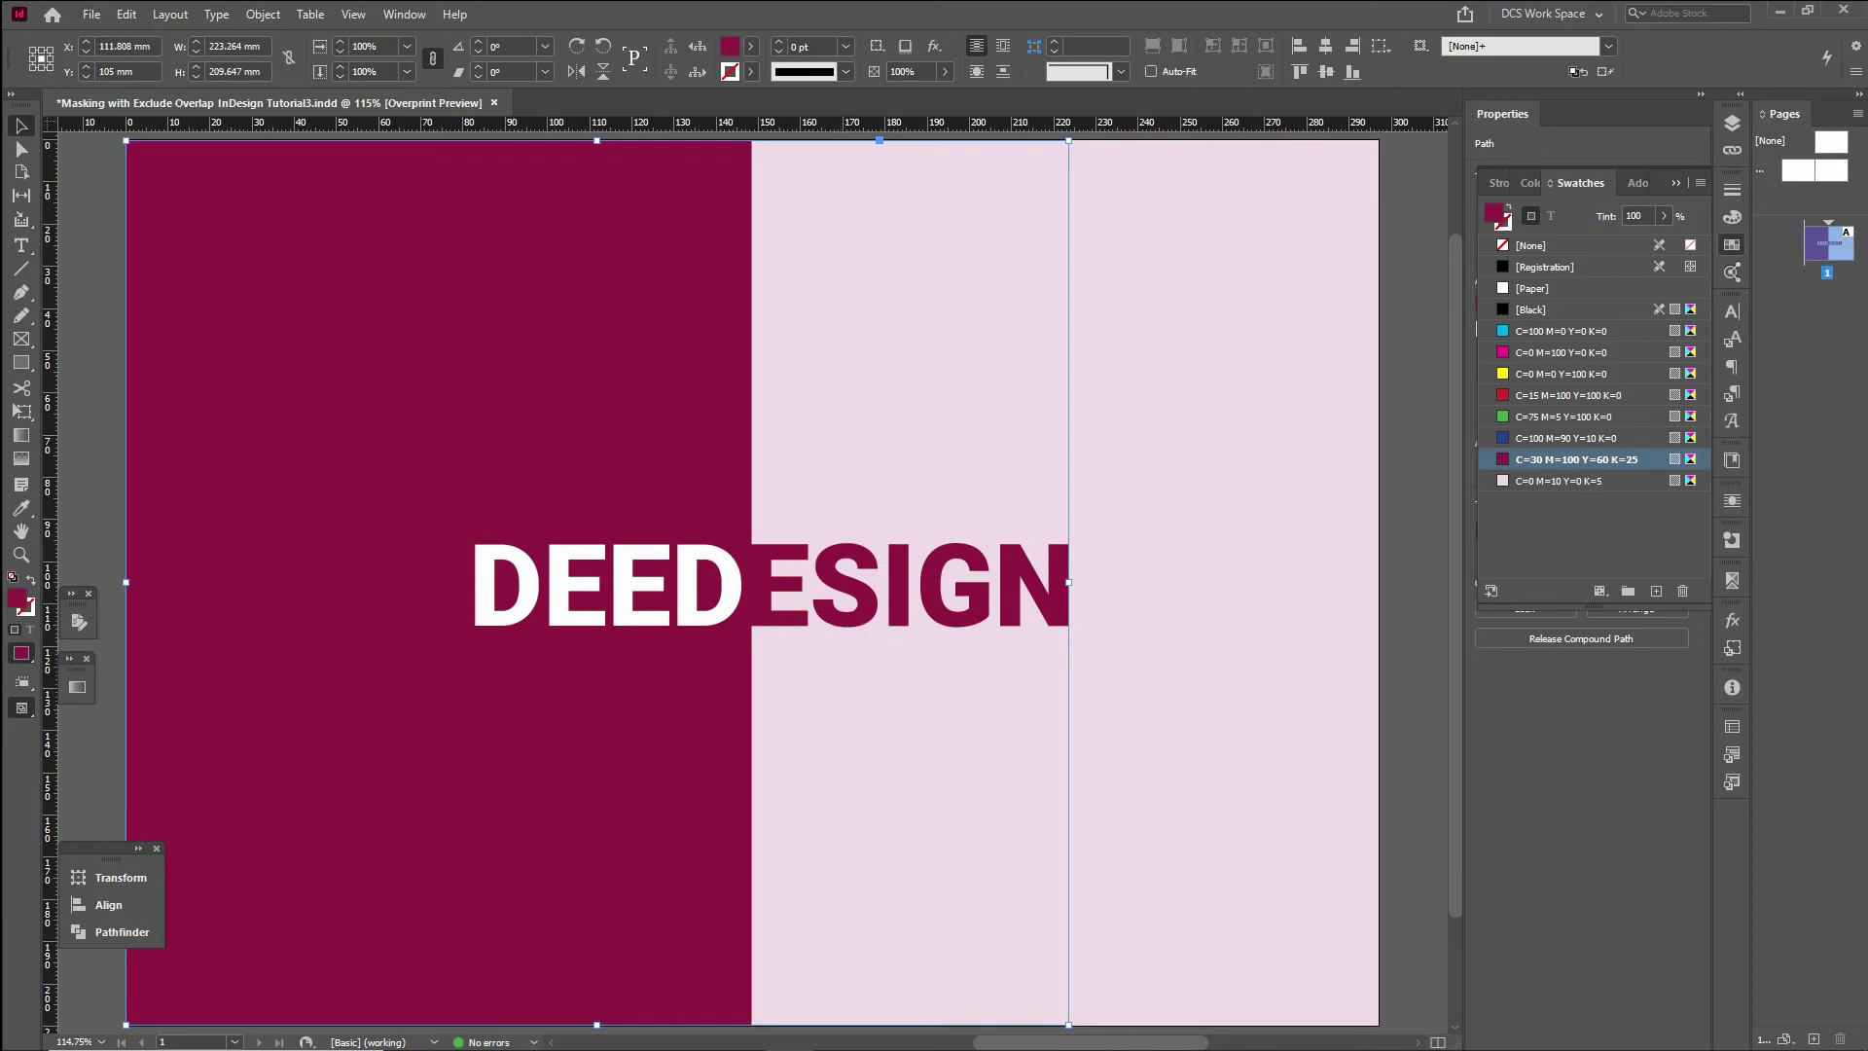
key(ctrl+d)
click(350, 190)
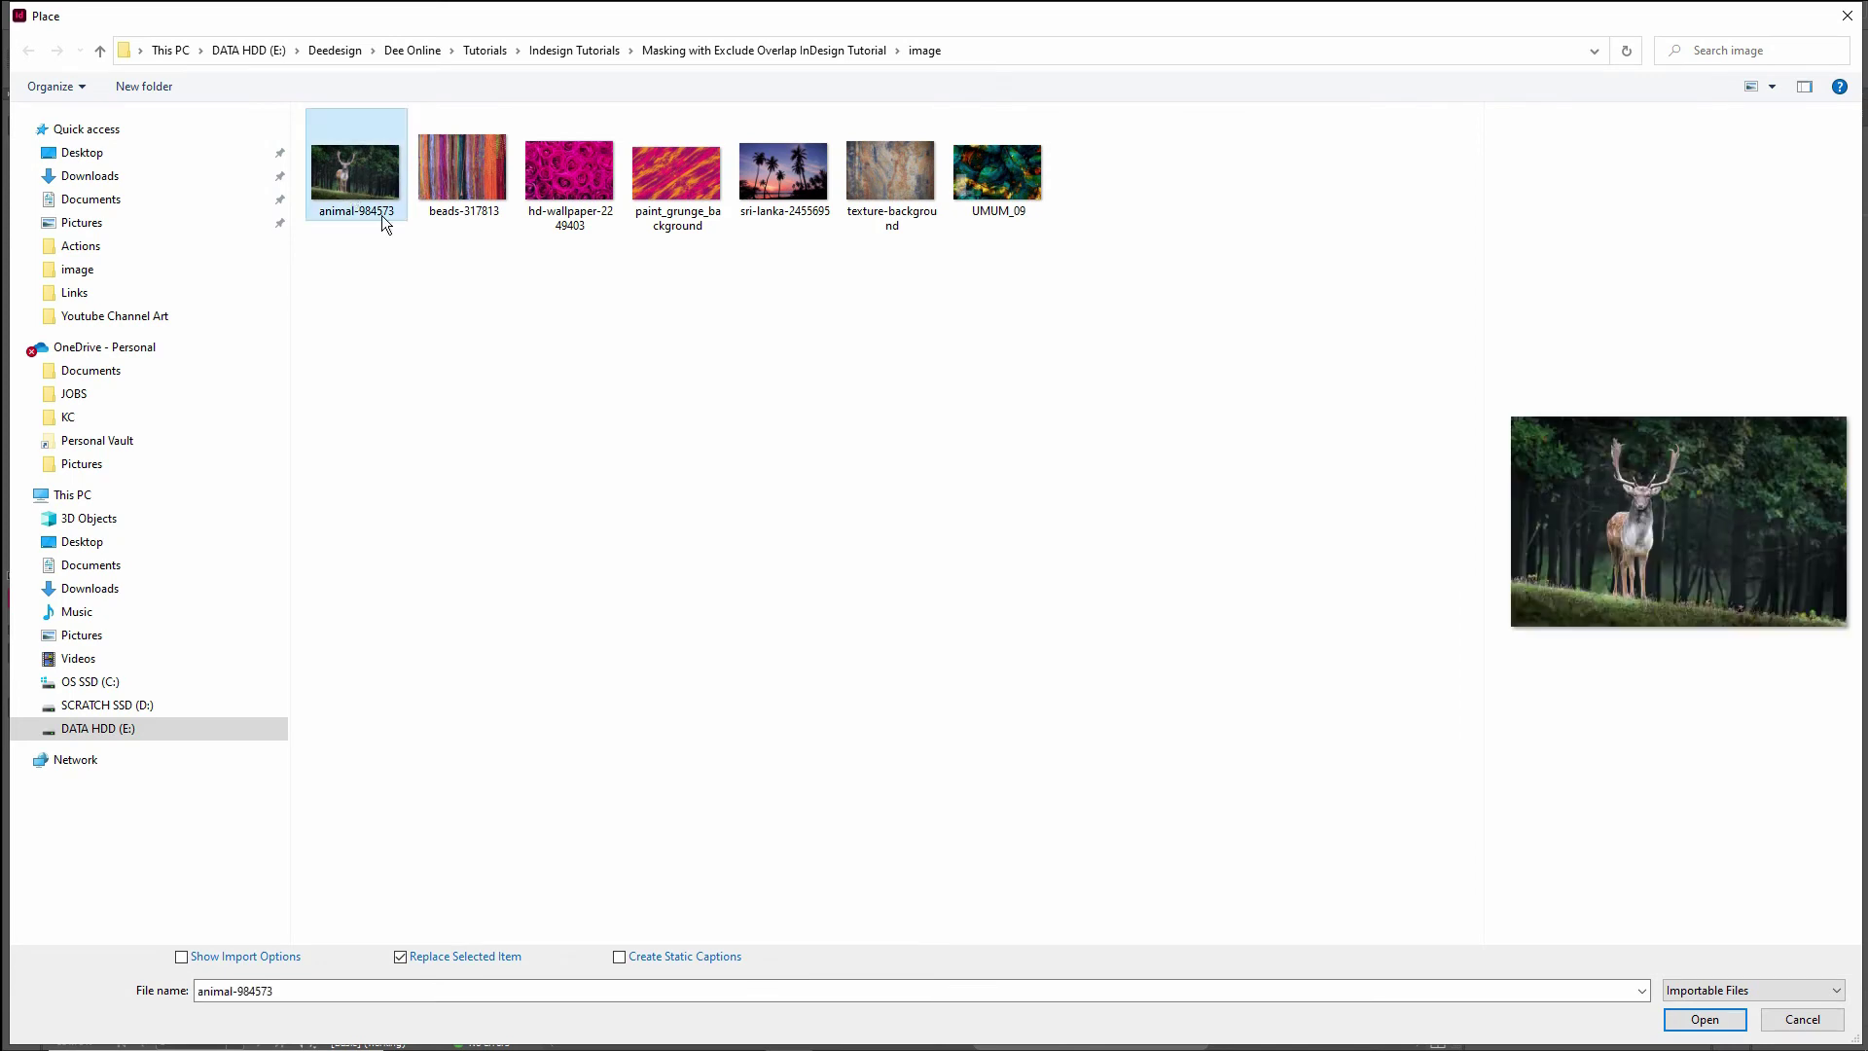
click(1705, 1019)
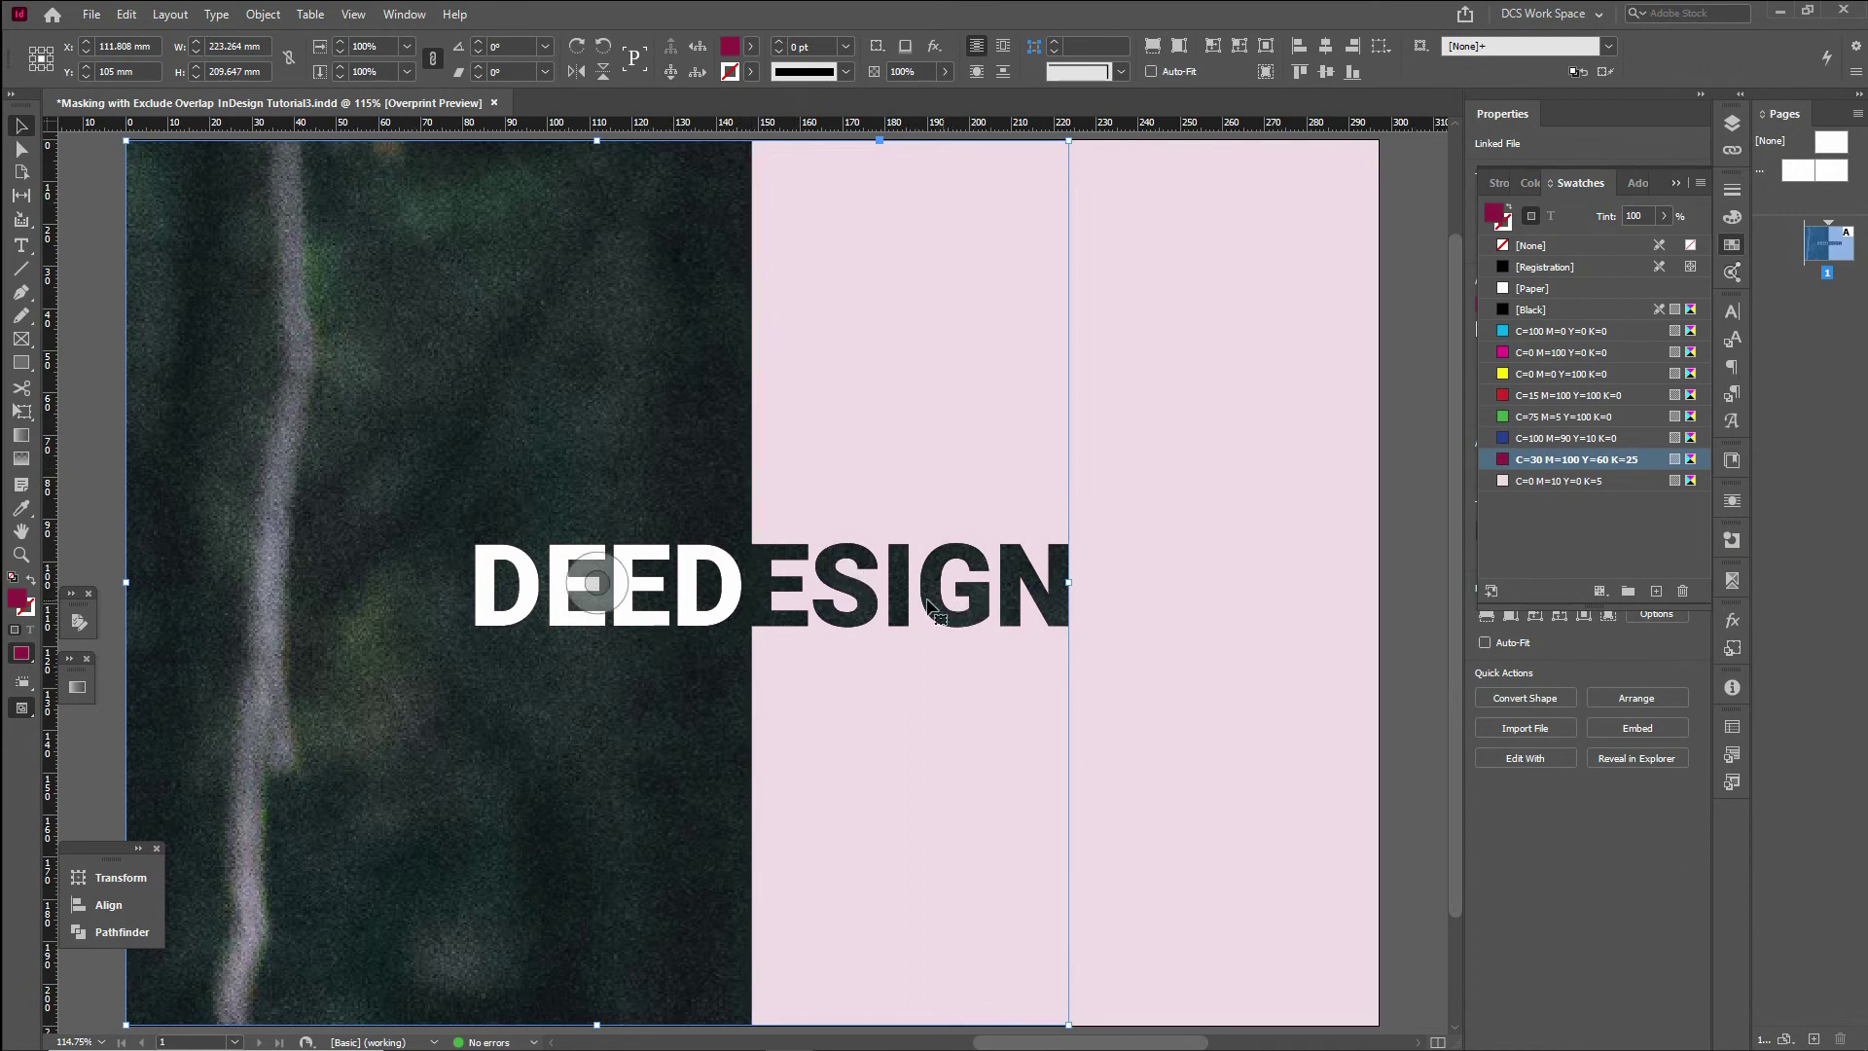
Step: Try repositioning the placed deer image or its shape on the page and undo the move
drag(600, 439, 823, 402)
key(ctrl+z)
key(ctrl+z)
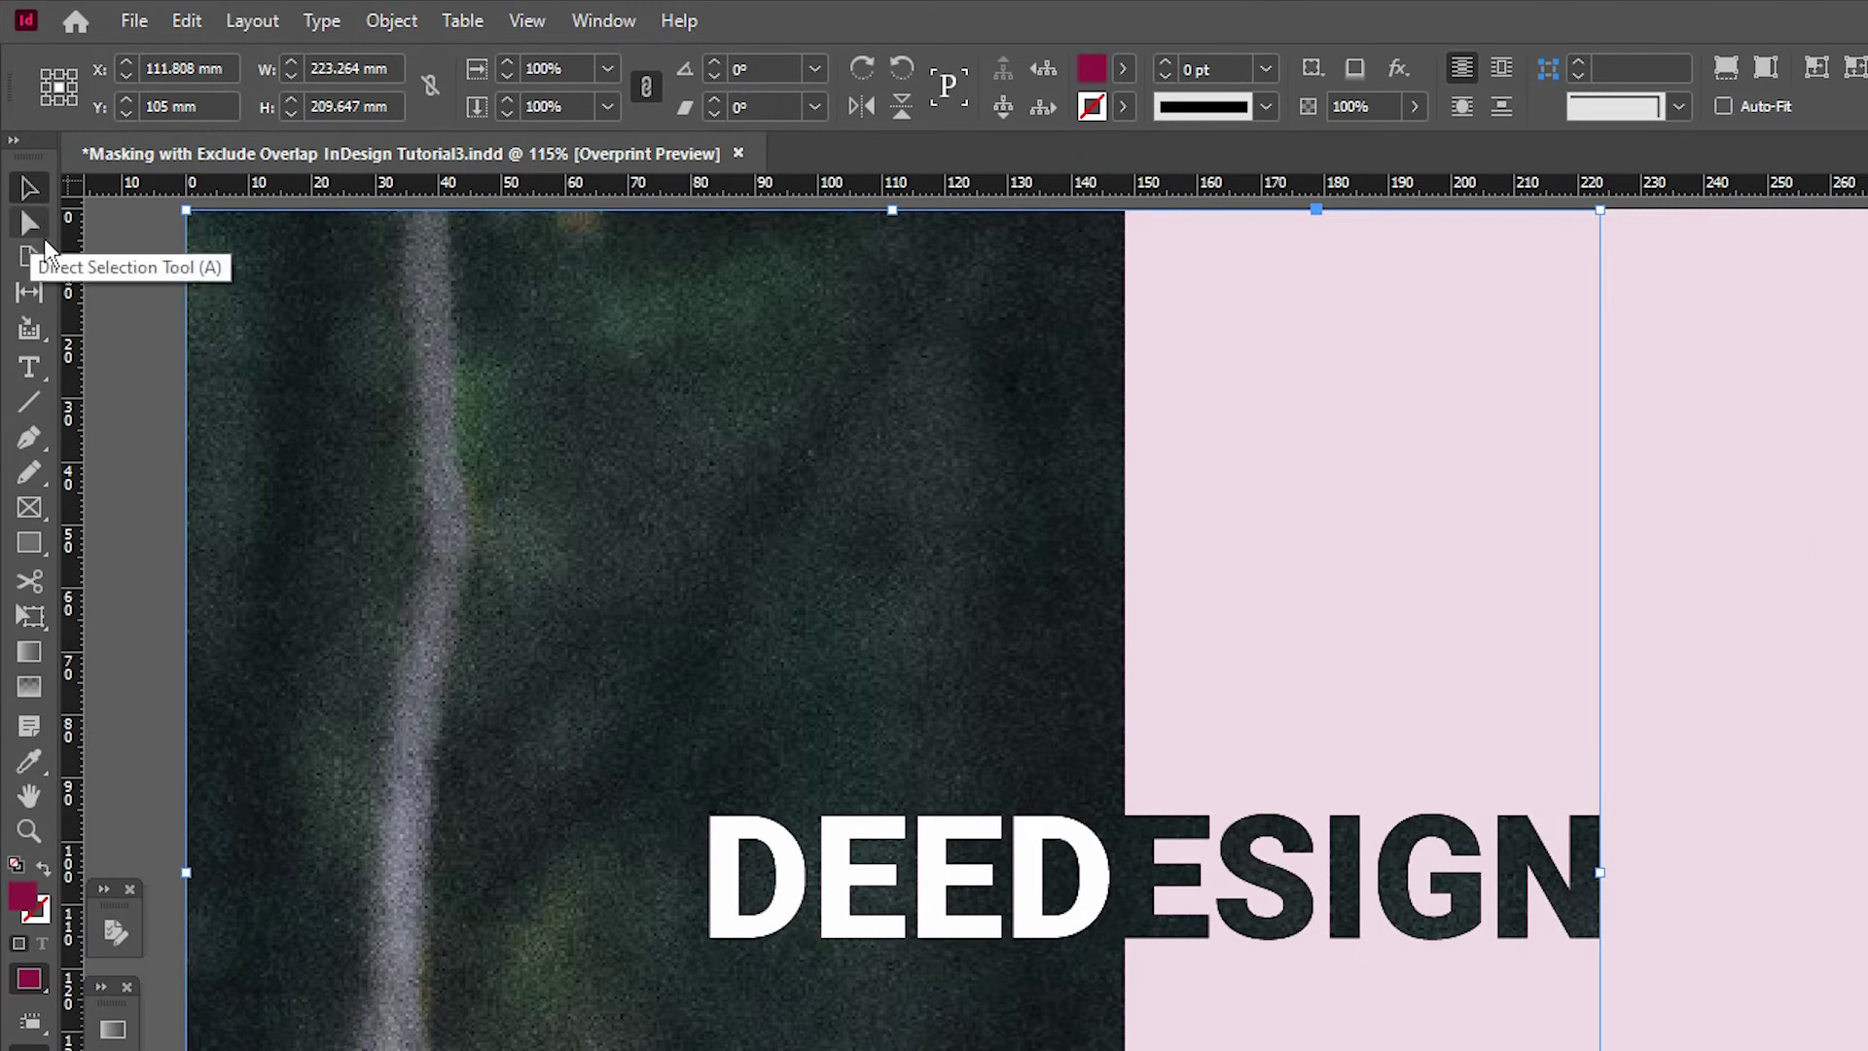
Step: Select only the deer image inside the shape, scale it down to about 708 × 443 mm, and shift it over the page
click(44, 237)
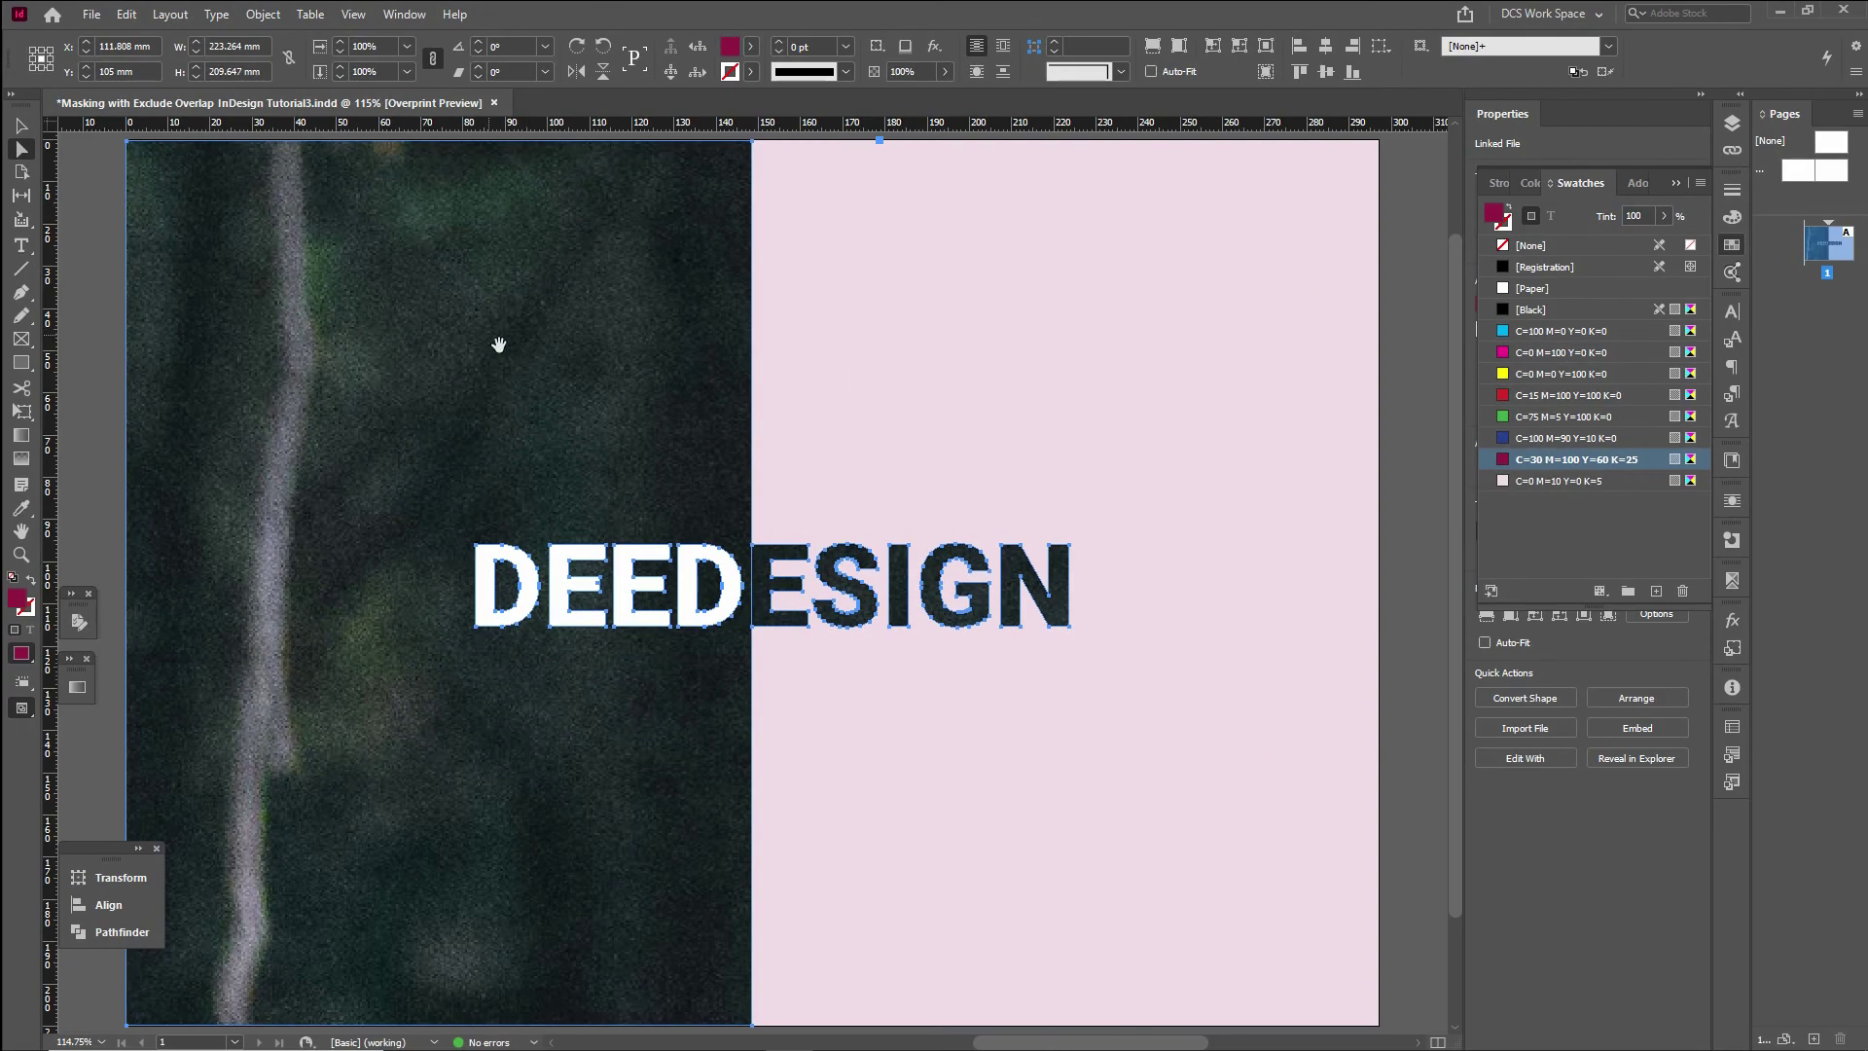
key(ctrl+shift+a)
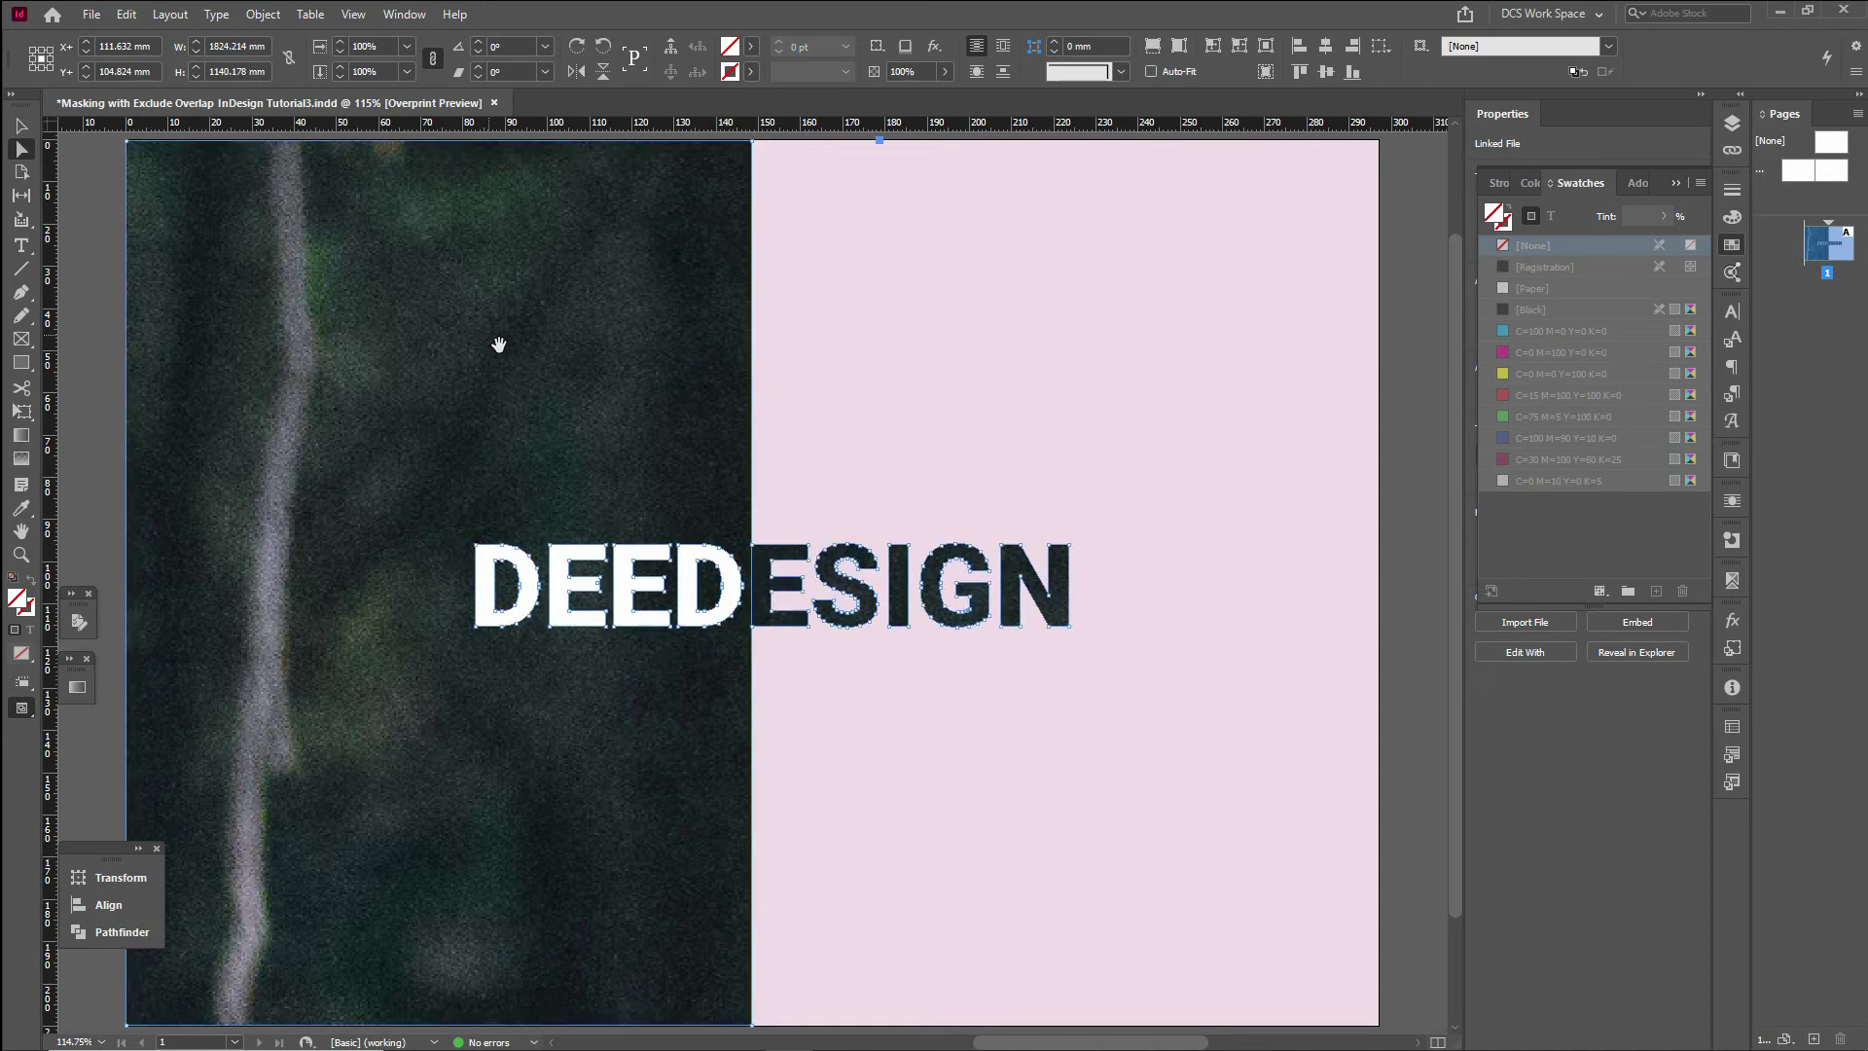
click(589, 342)
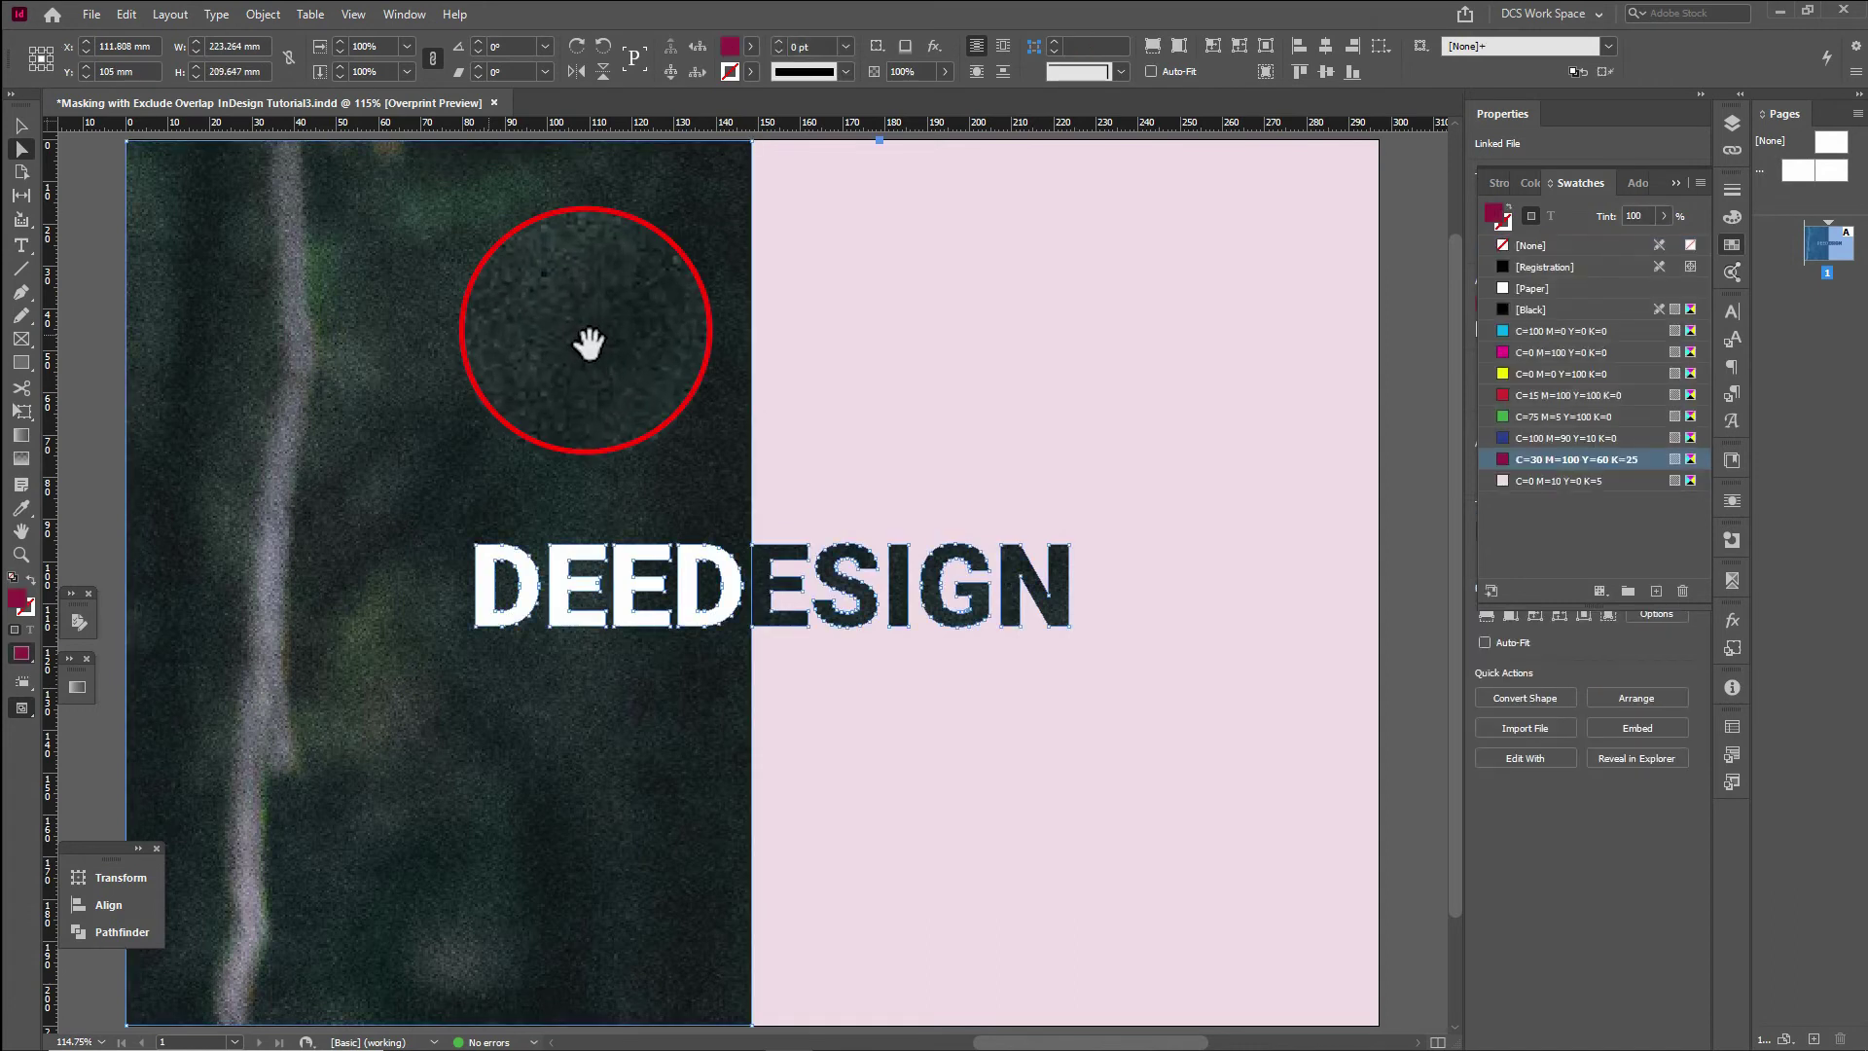
click(499, 345)
key(ctrl+minus)
key(ctrl+minus)
key(ctrl+minus)
key(ctrl+minus)
key(ctrl+minus)
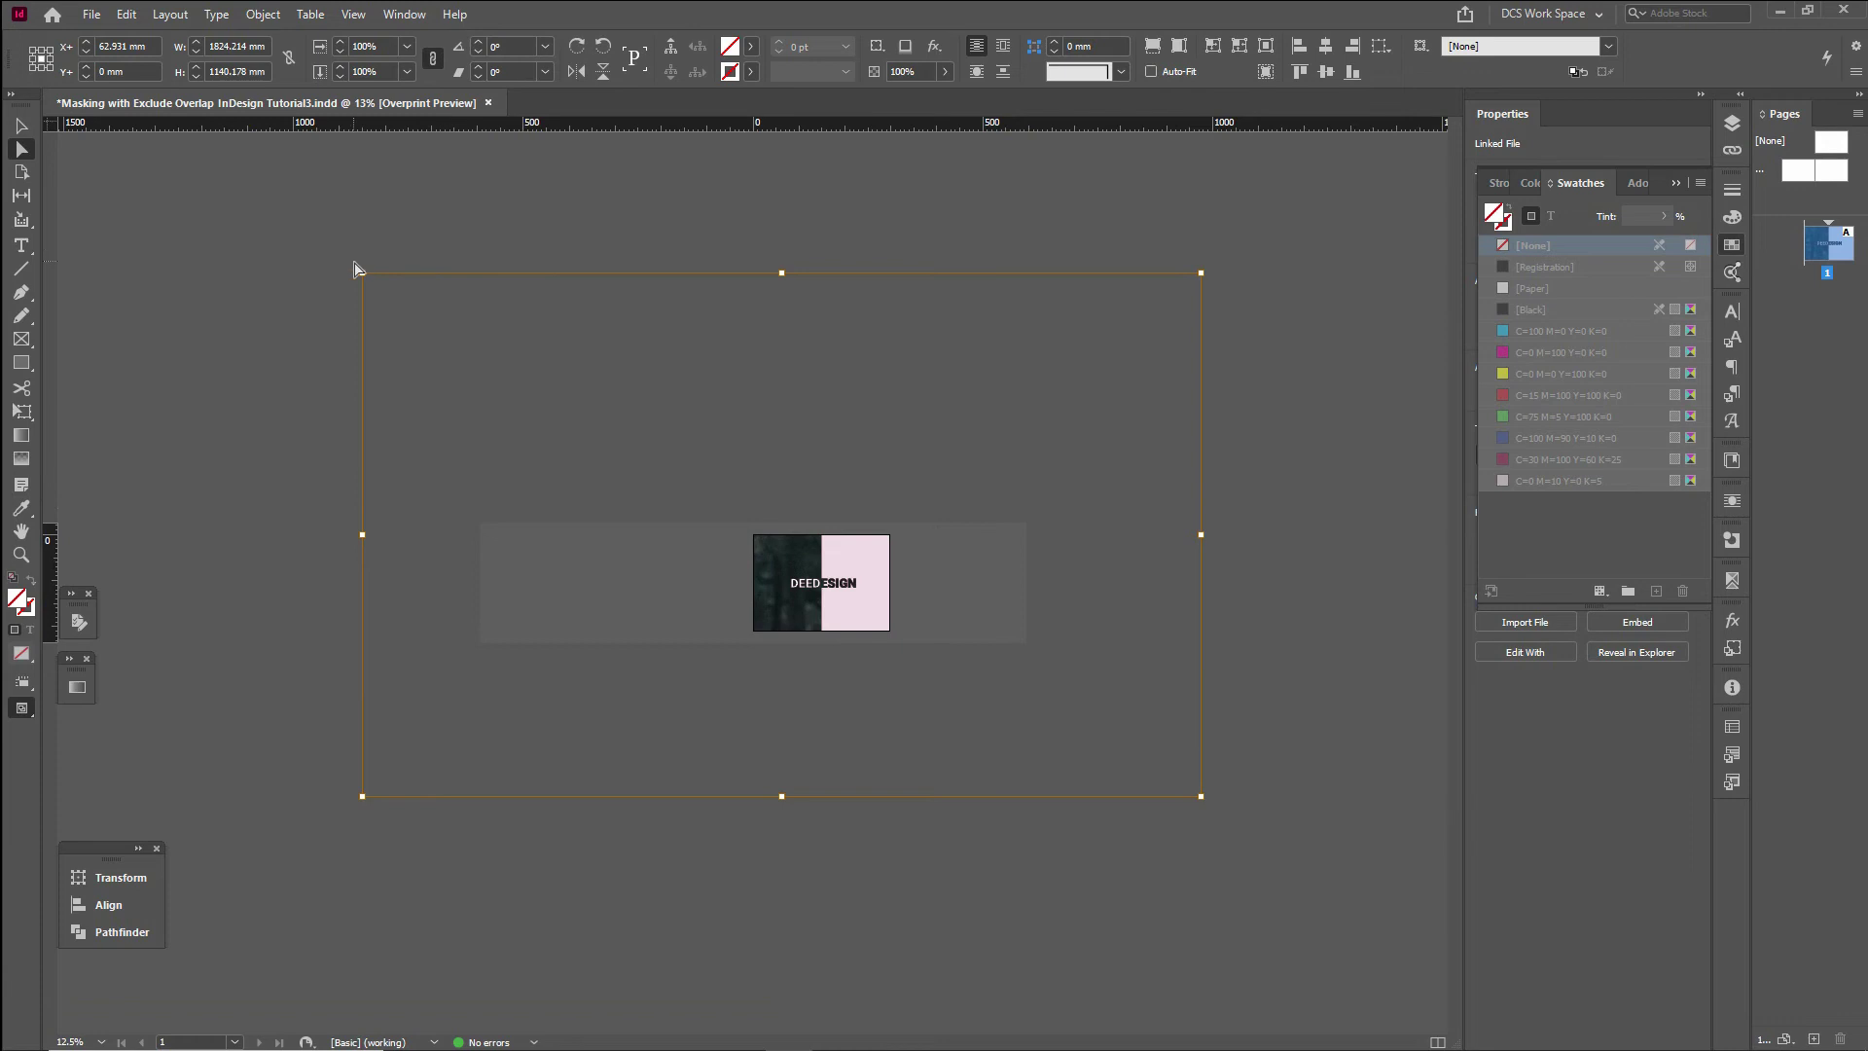
drag(364, 276, 628, 466)
drag(798, 564, 850, 596)
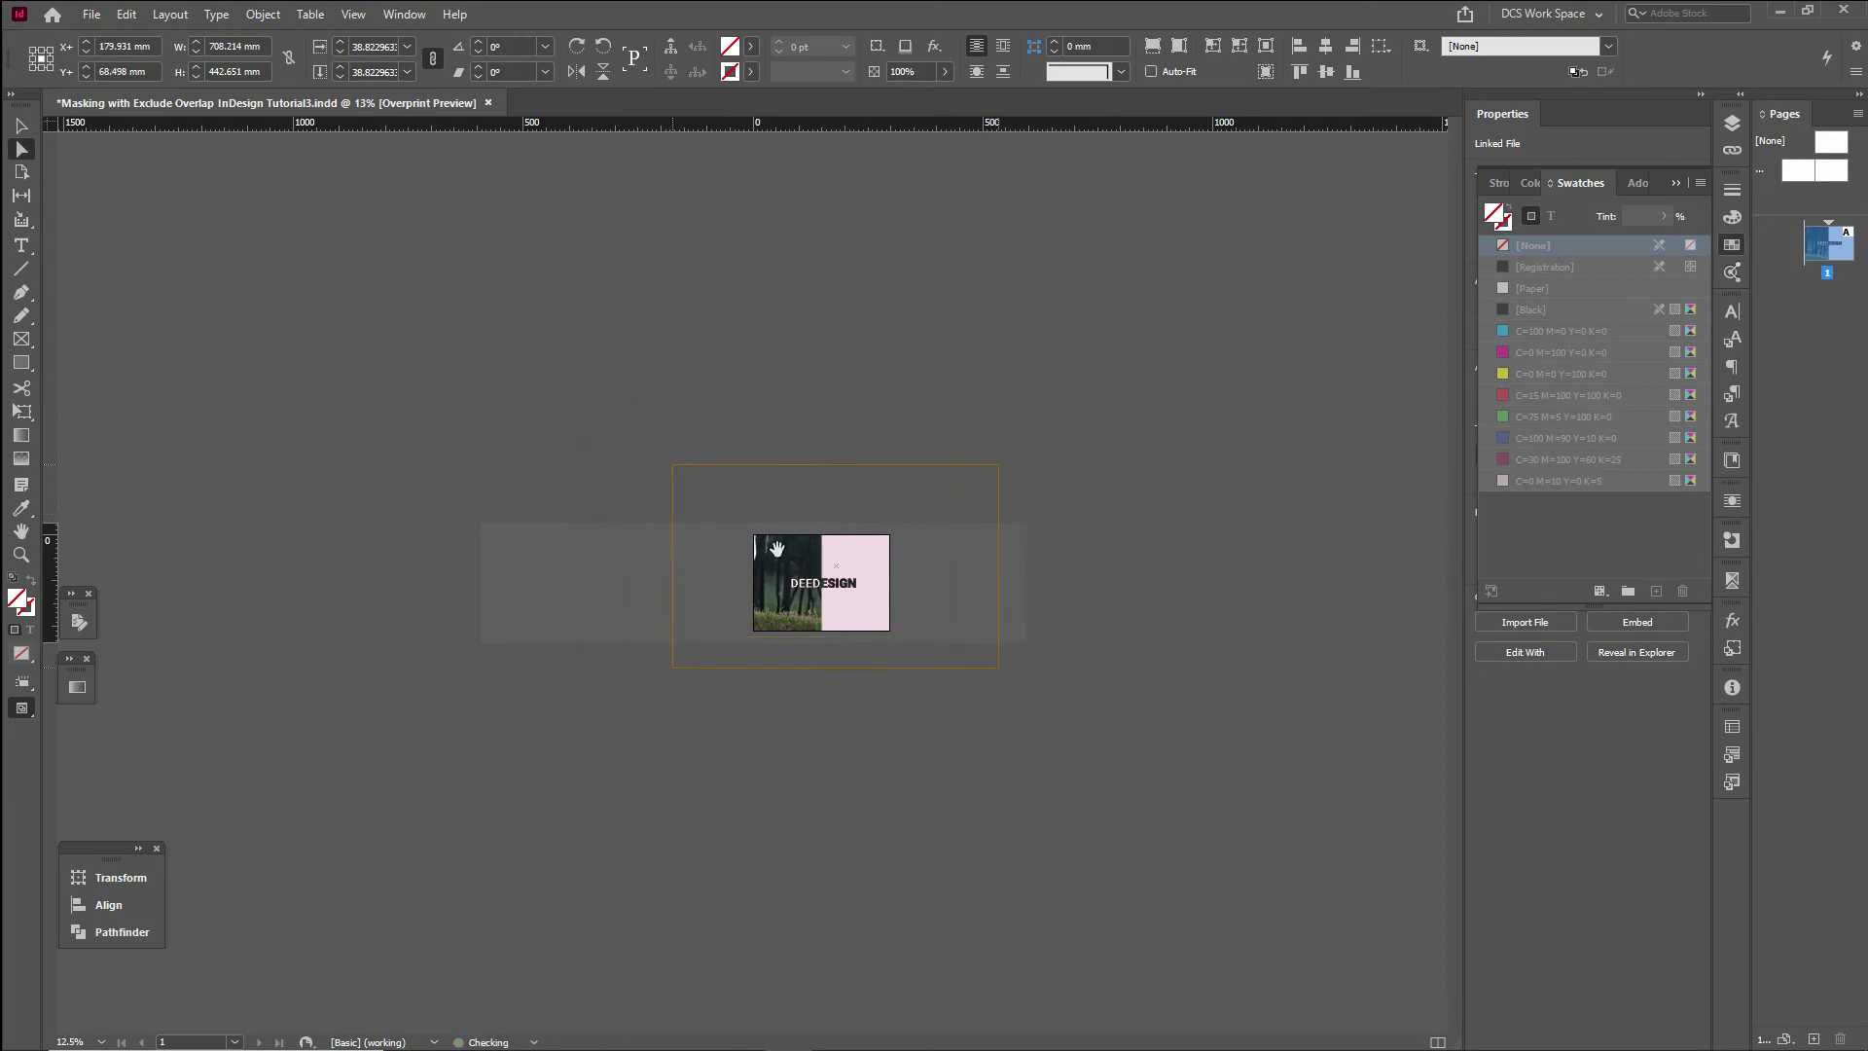
Step: Scale the deer image further down to about 342 × 214 mm and position it so the deer stands in the page's left half
drag(1009, 475, 1110, 294)
key(ctrl+=)
drag(1090, 828, 983, 820)
key(ctrl+=)
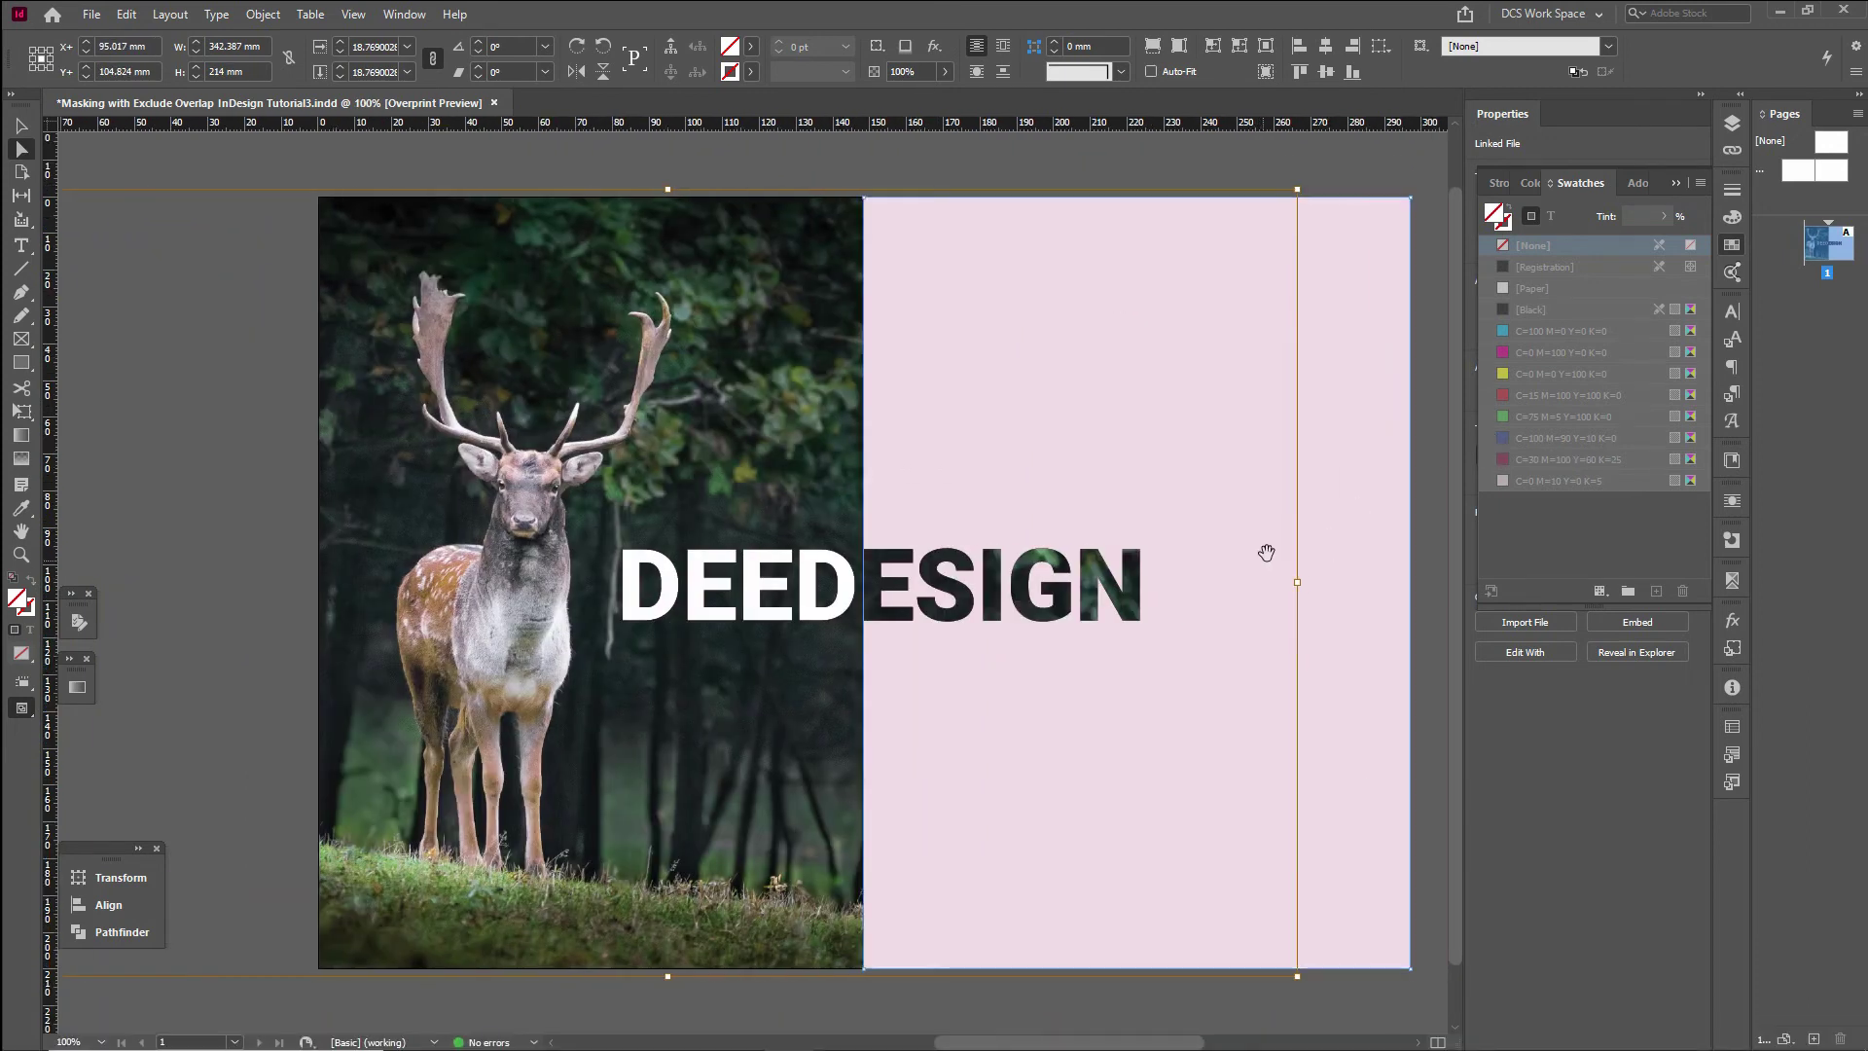
Step: Try shifting the deer image about 76 mm left within the shape and deleting it, and undo both changes
drag(609, 581, 330, 568)
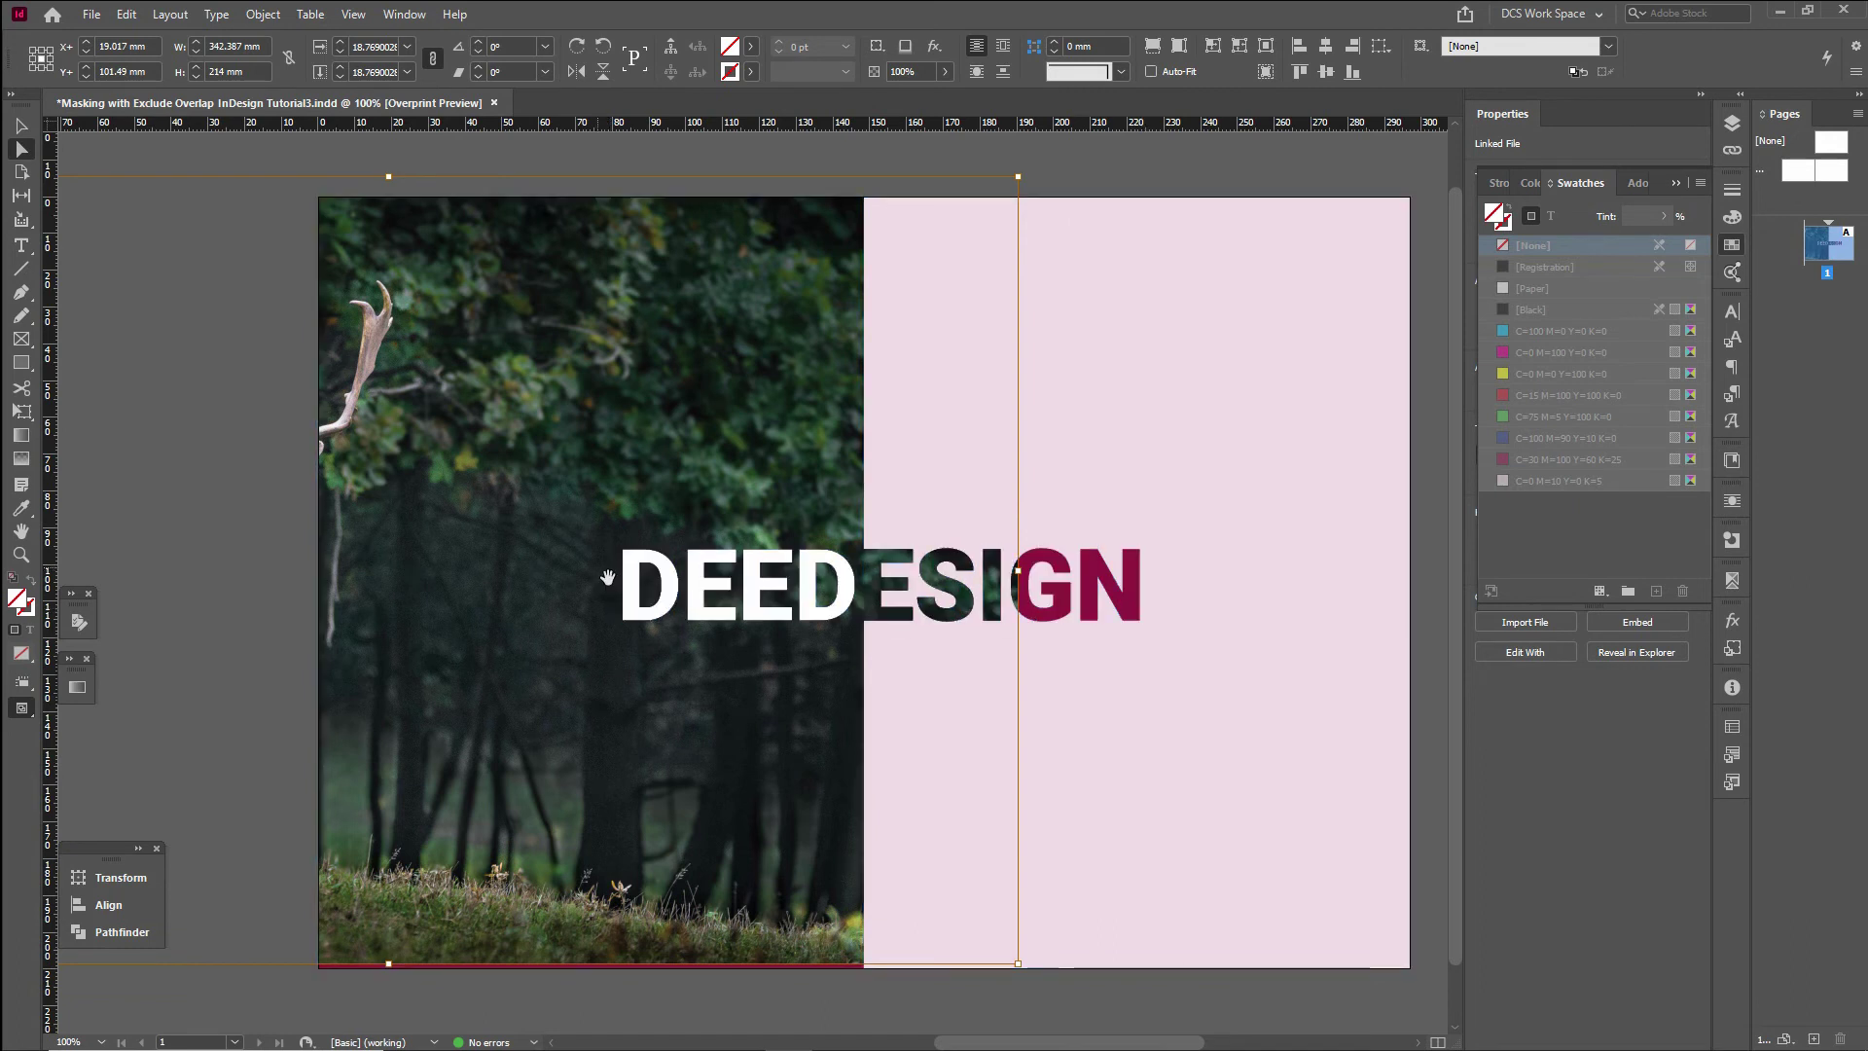
key(BackSpace)
key(BackSpace)
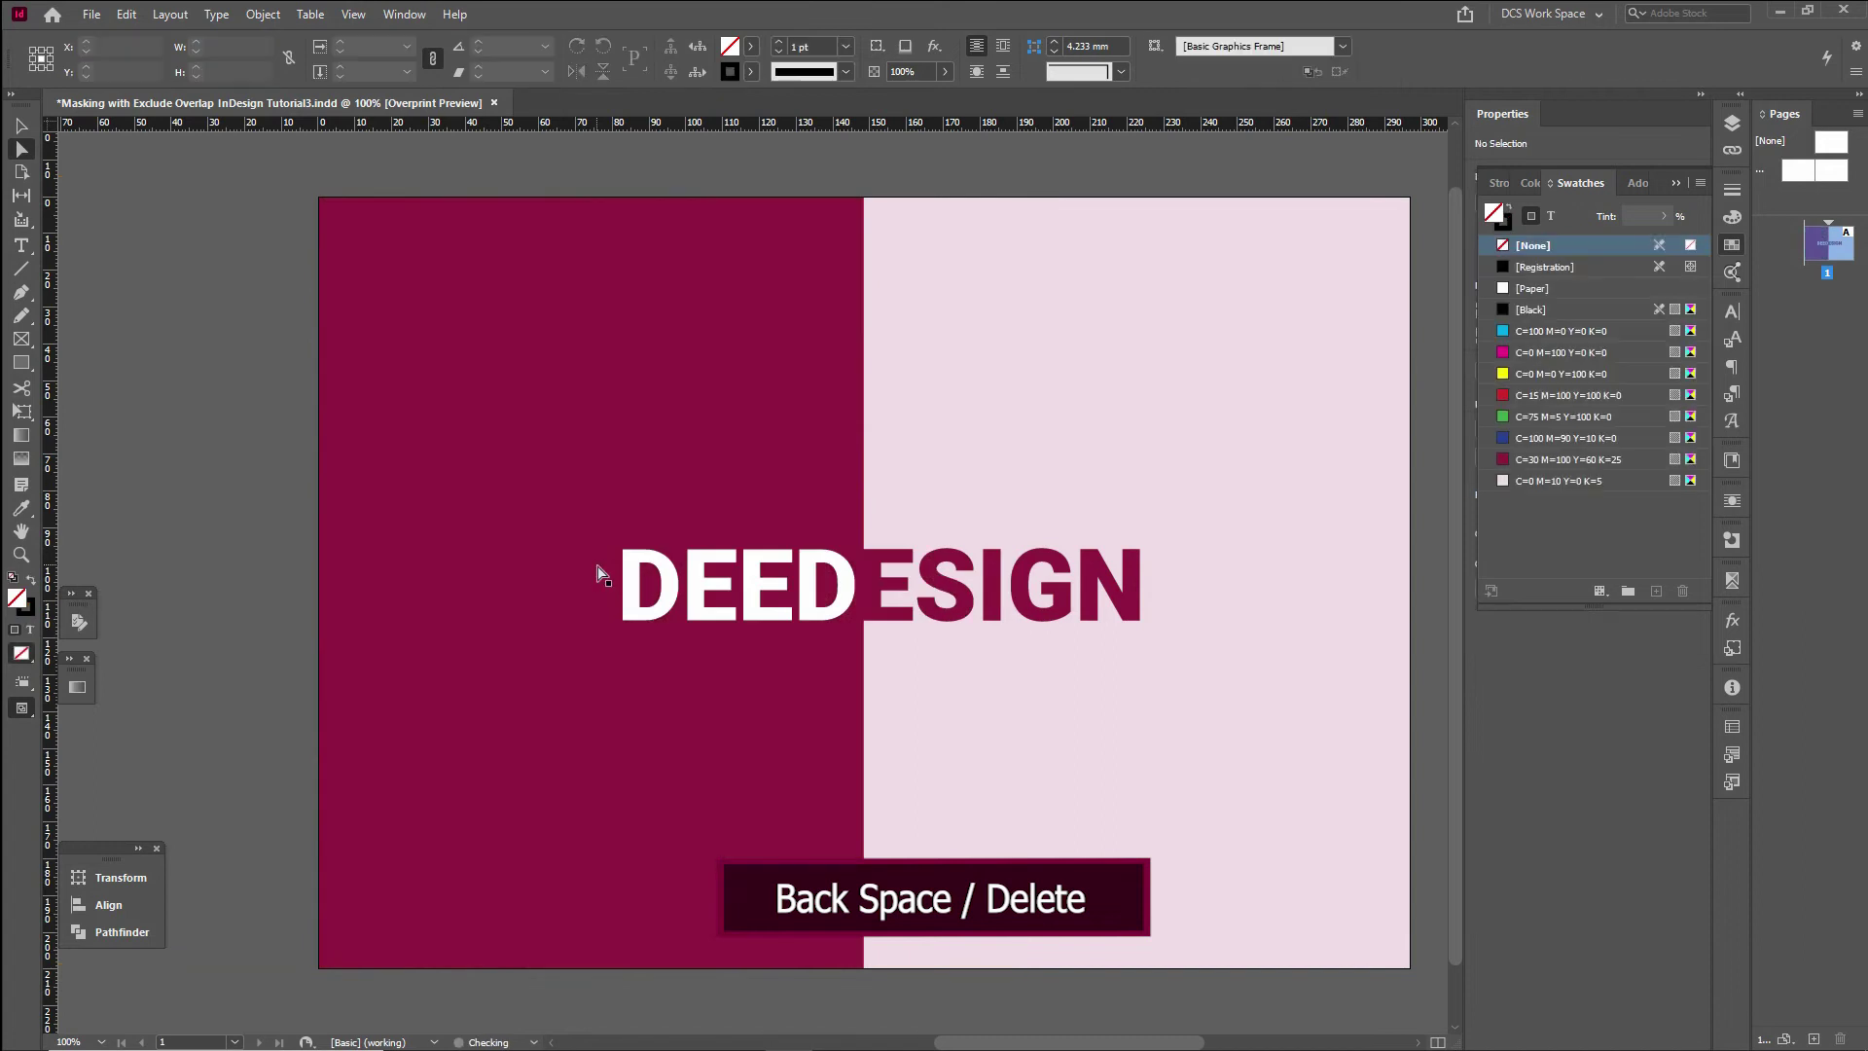
click(598, 574)
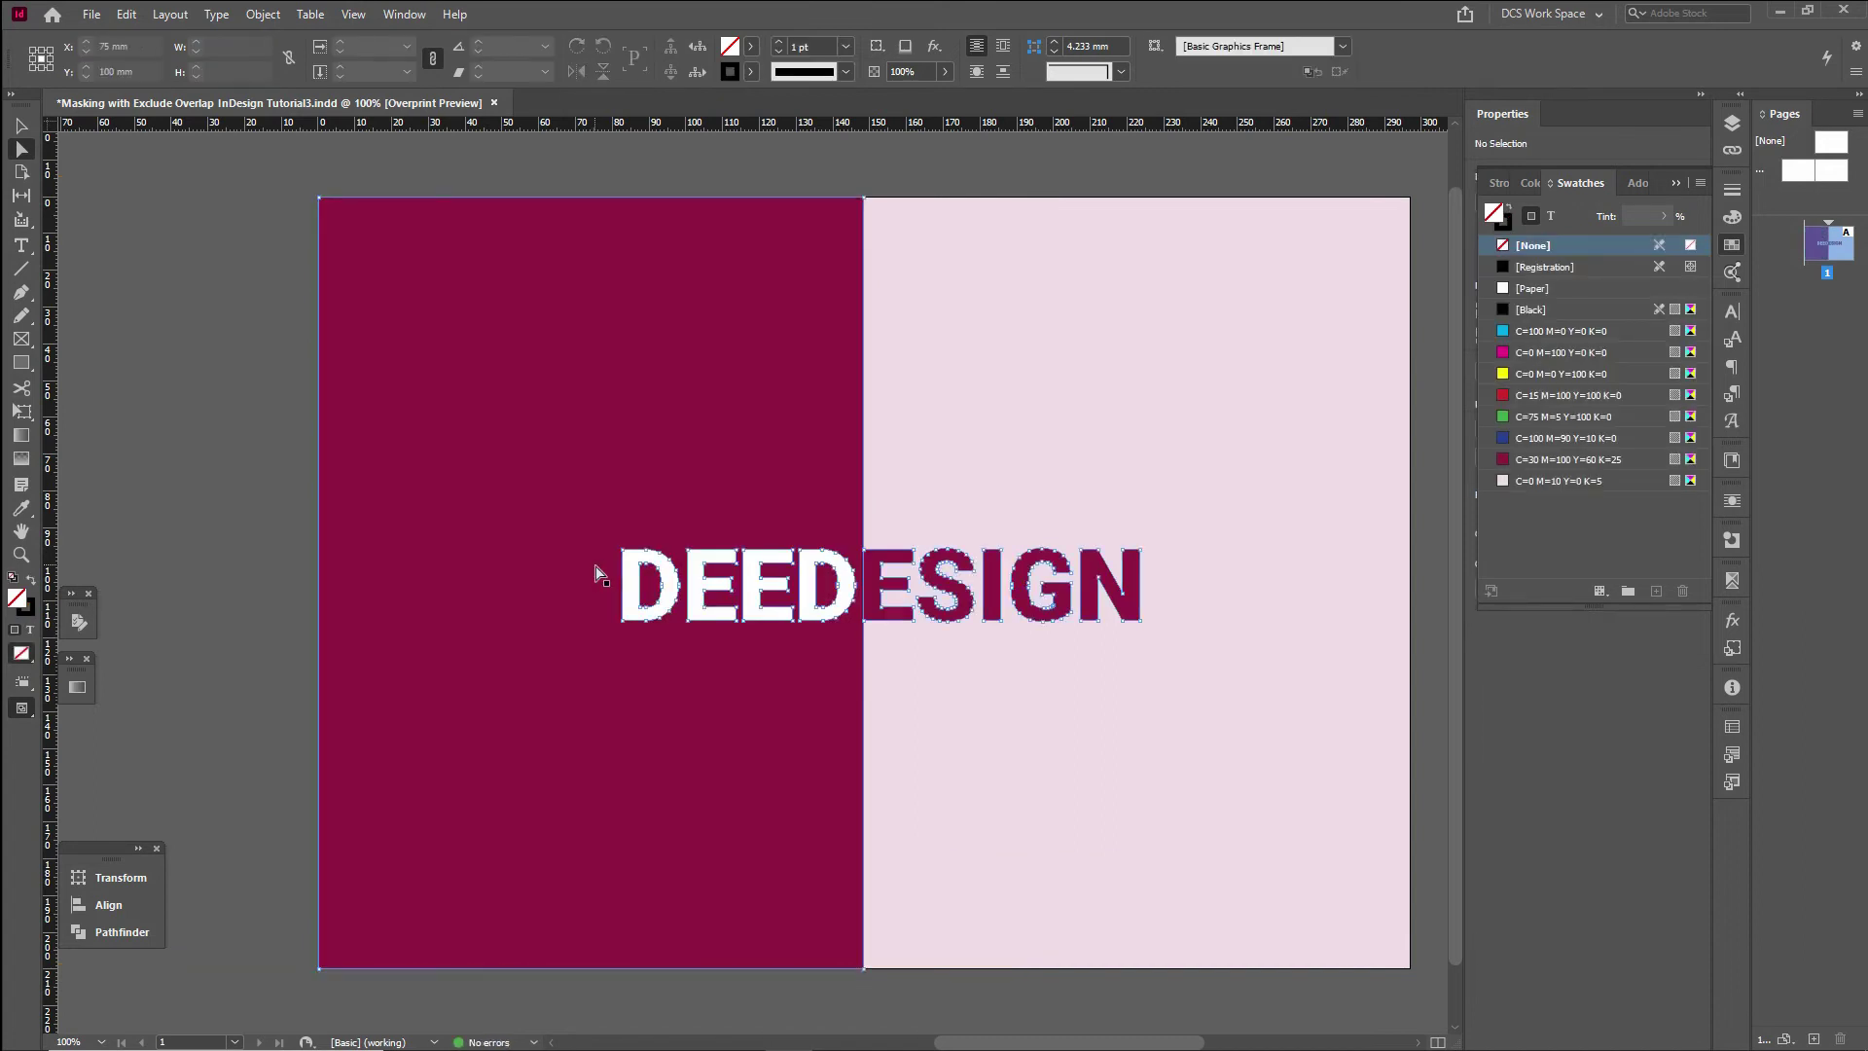
key(ctrl+z)
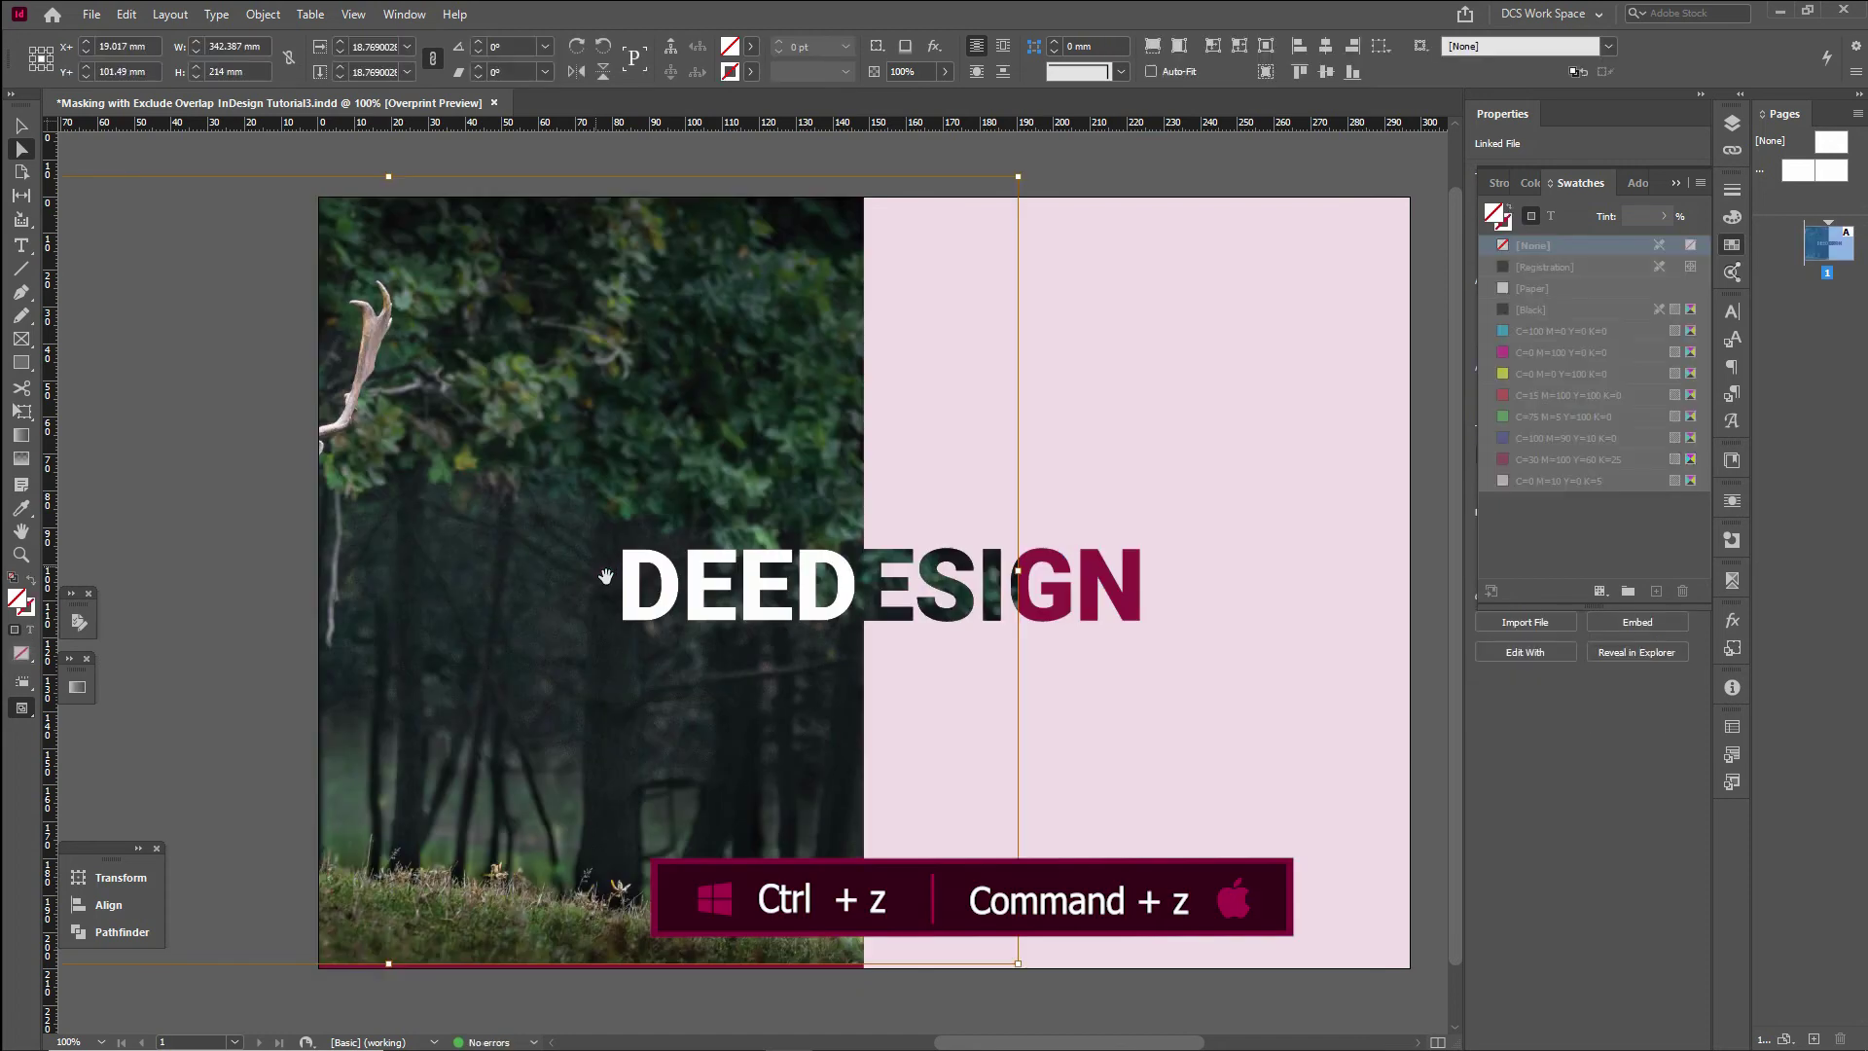
key(ctrl+z)
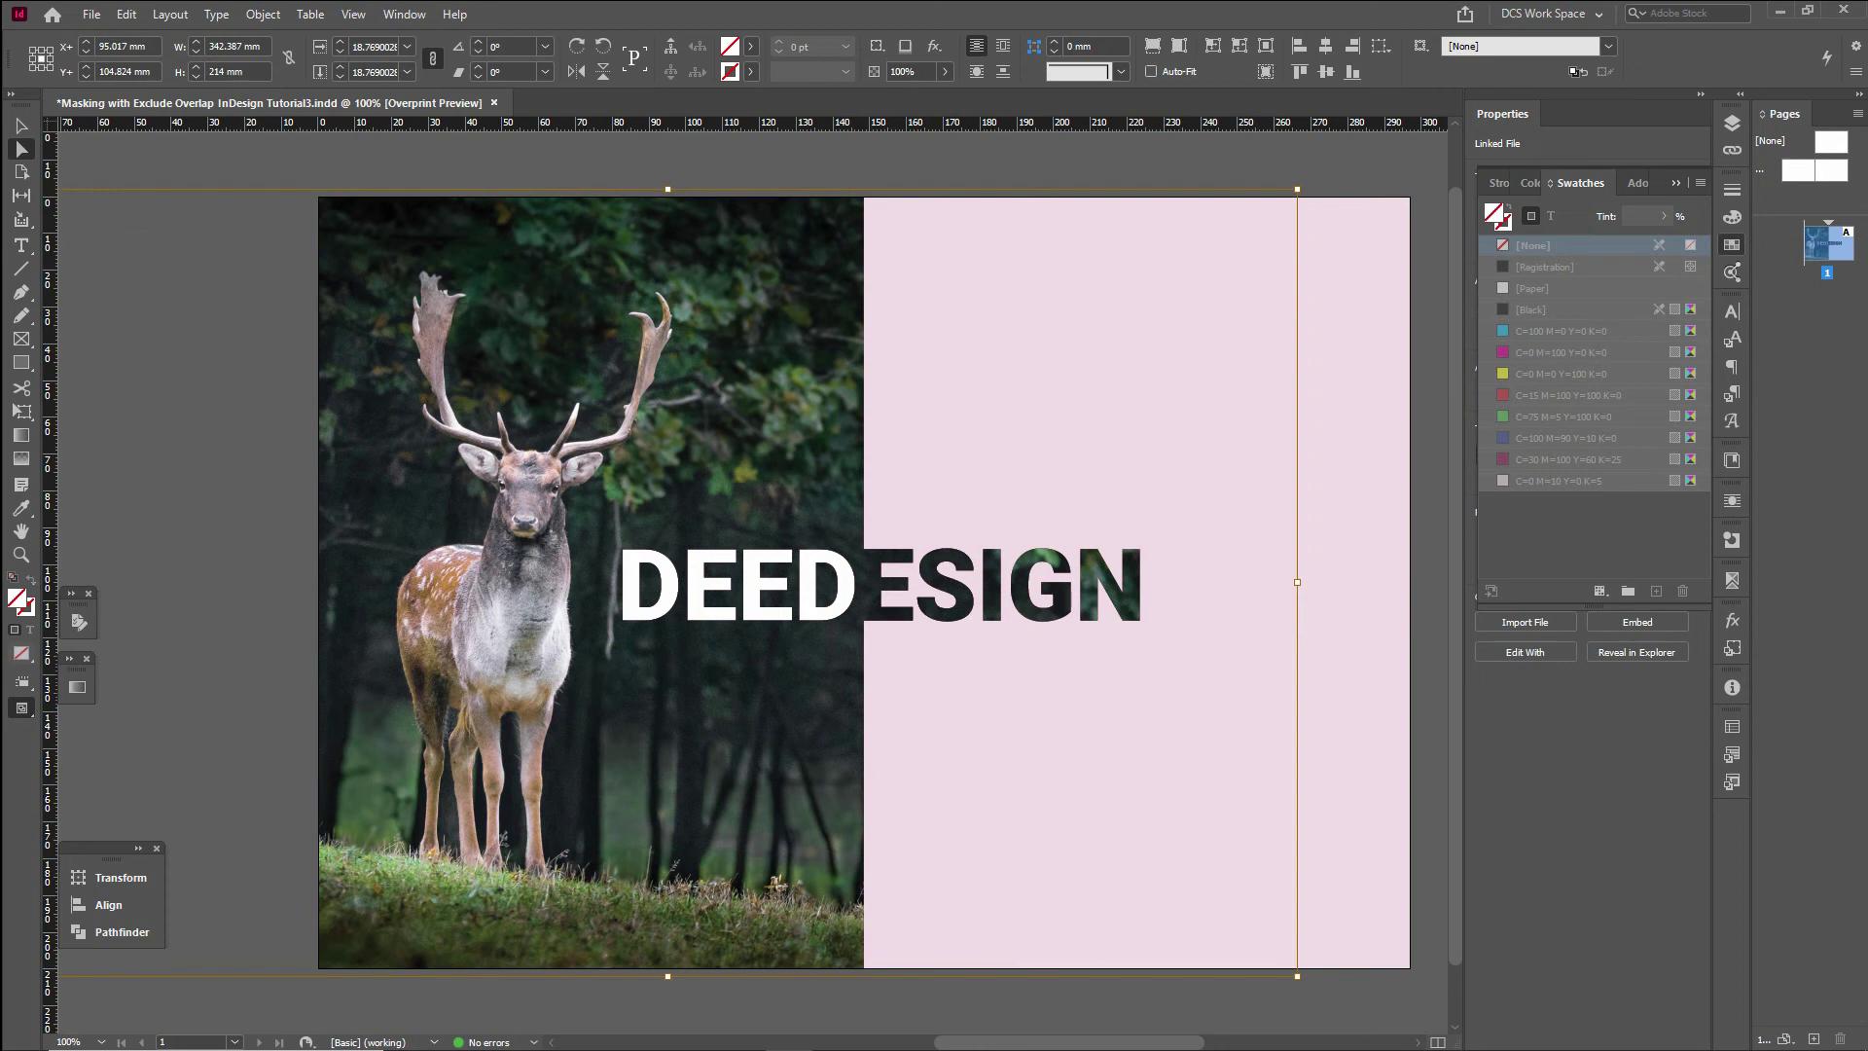
Step: Select the whole masked shape and replace its deer image with paint_grunge_background
click(1433, 261)
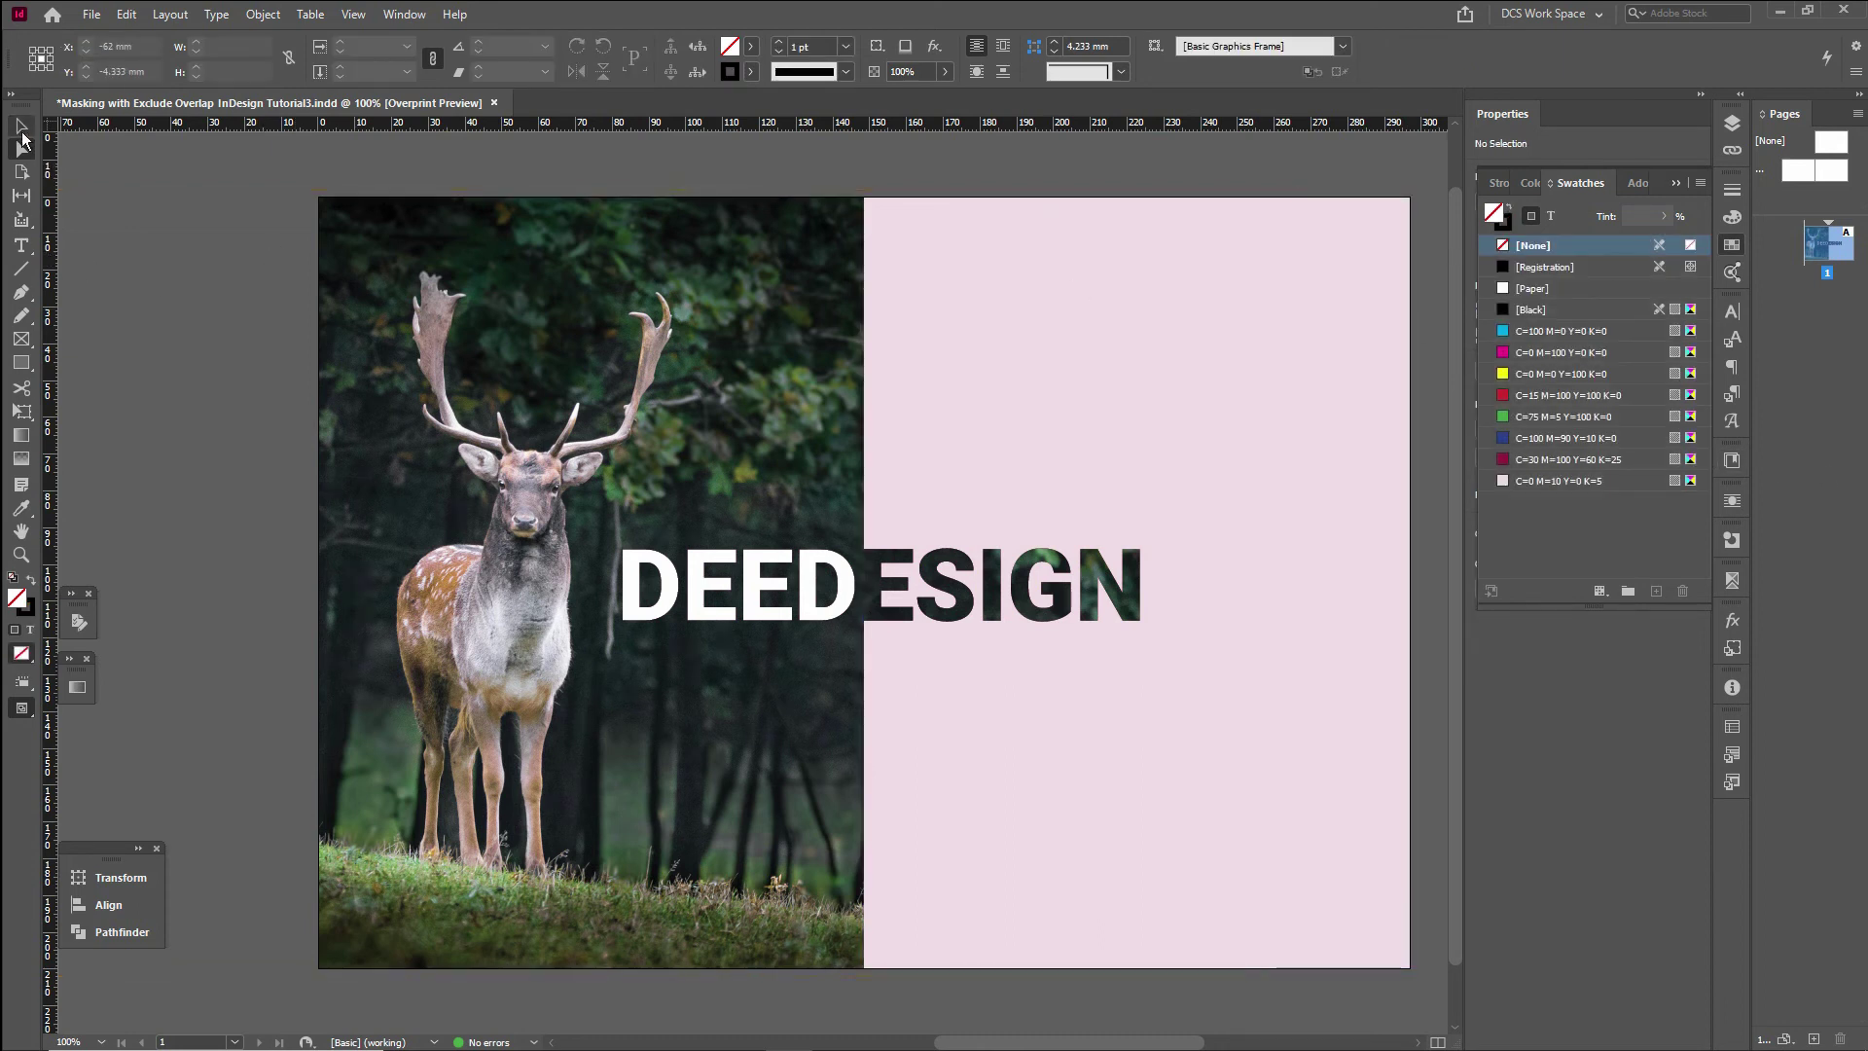
click(728, 583)
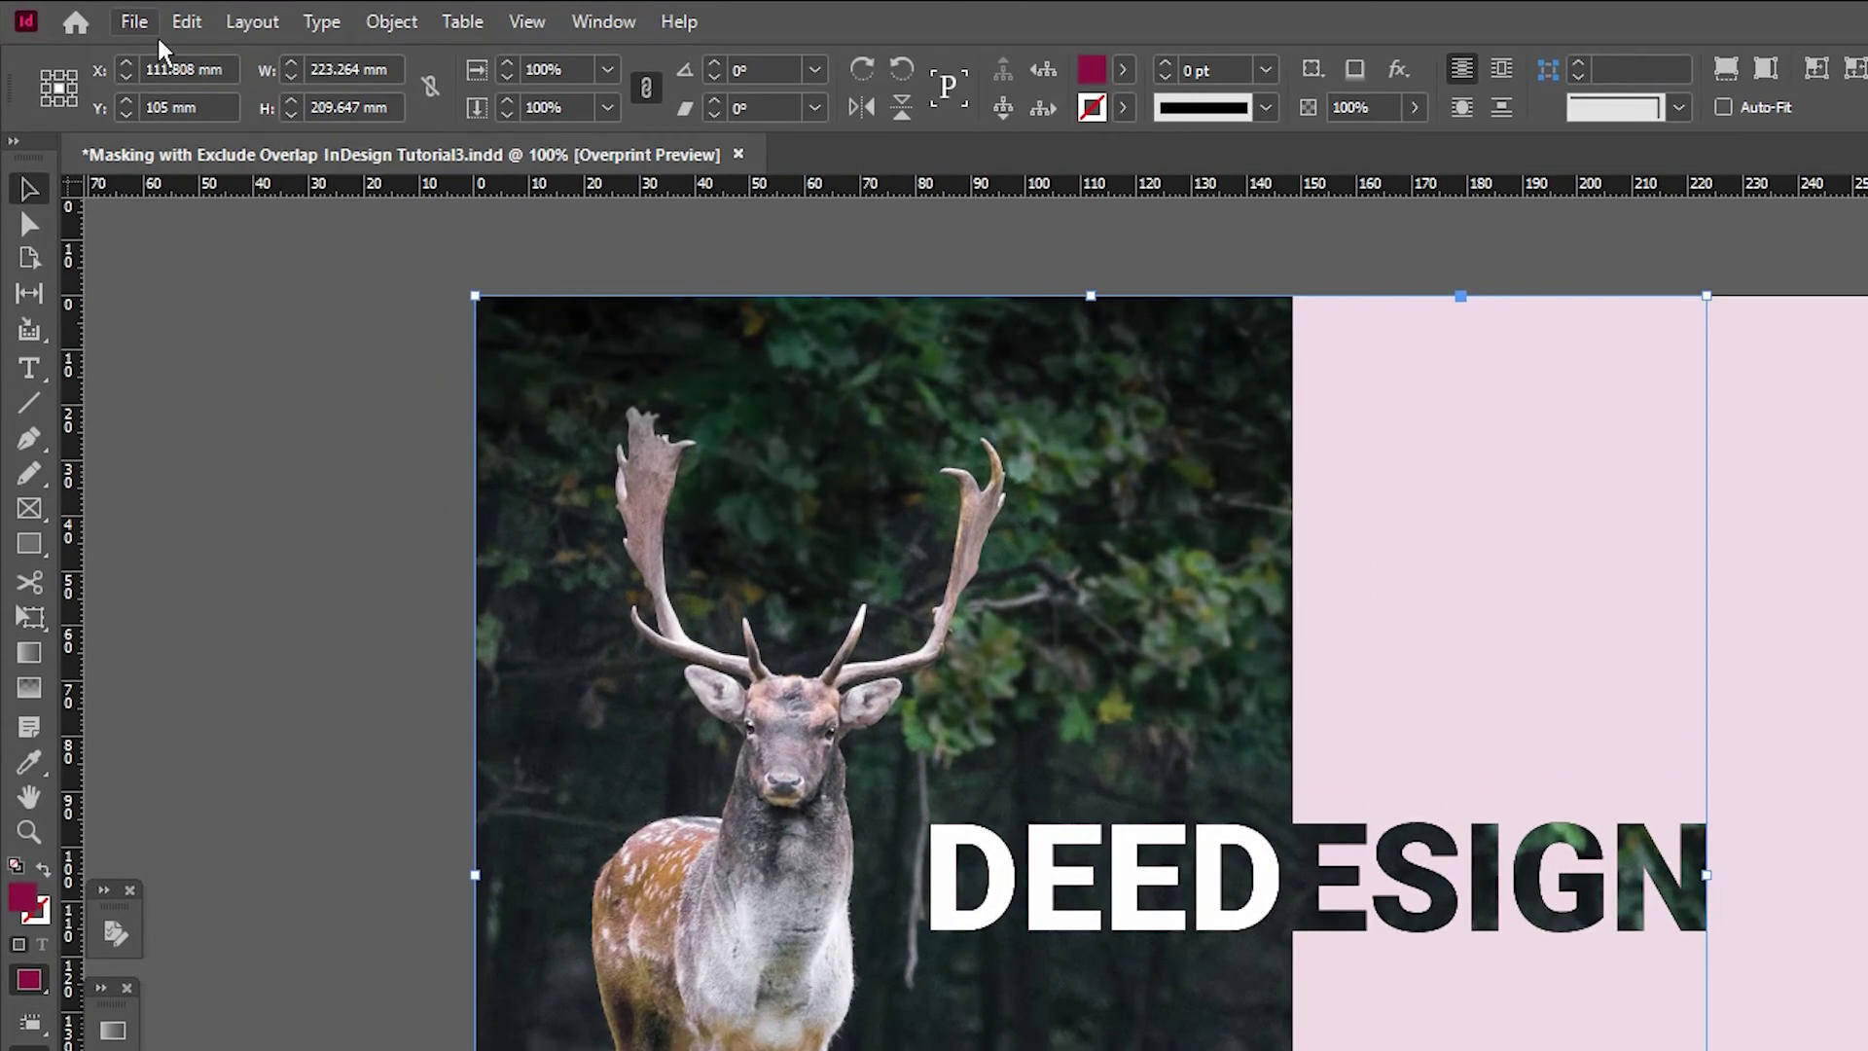
click(92, 16)
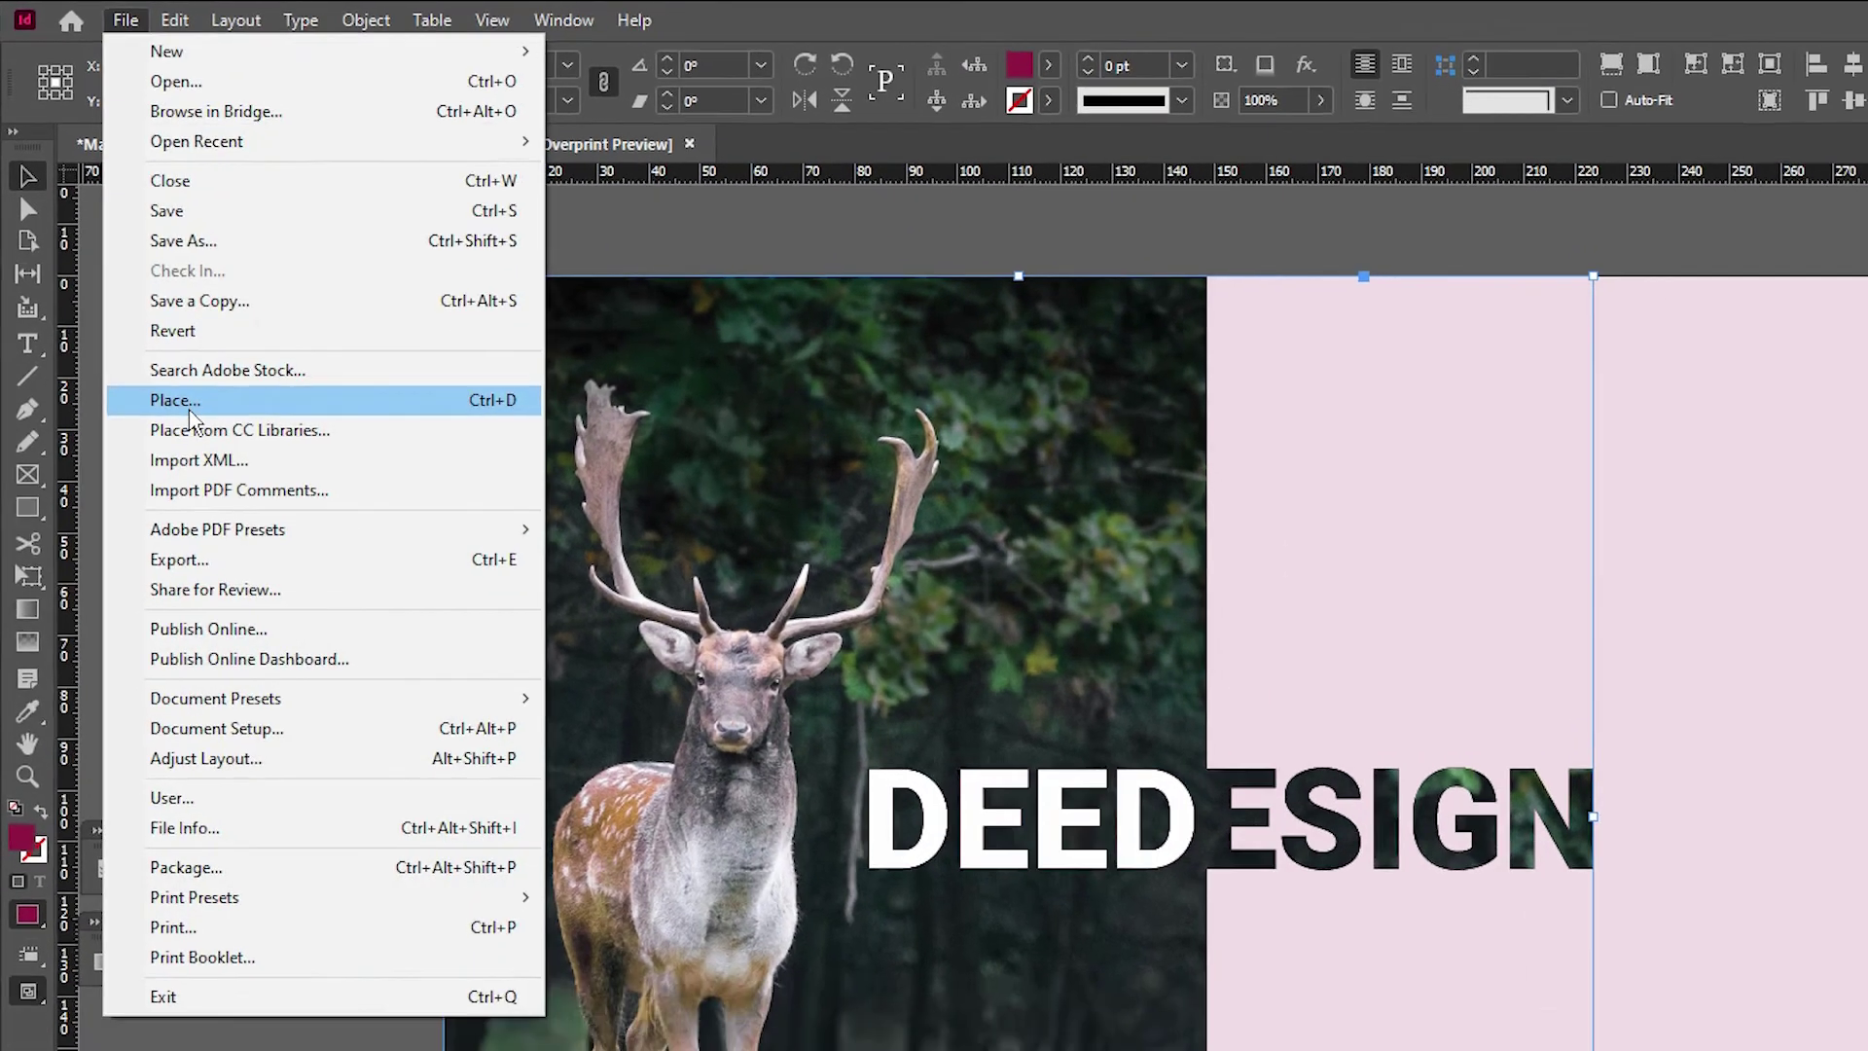
click(187, 428)
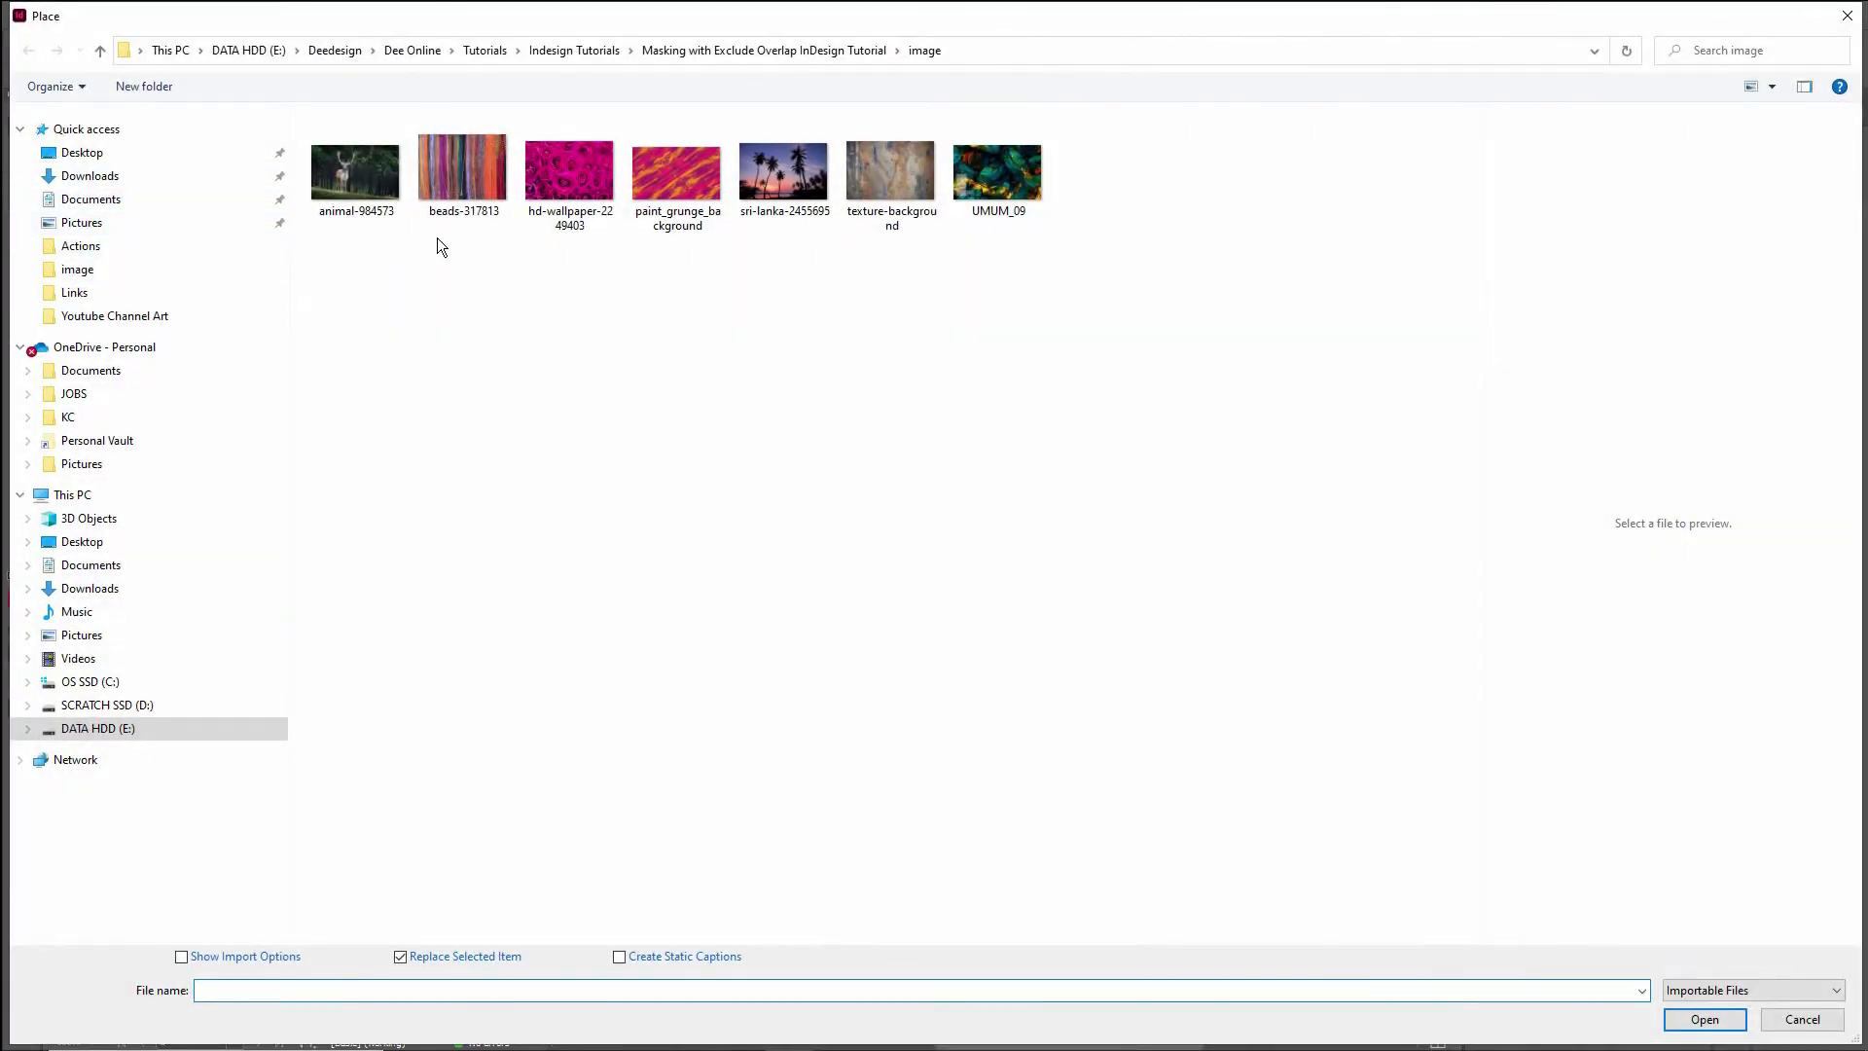
click(688, 195)
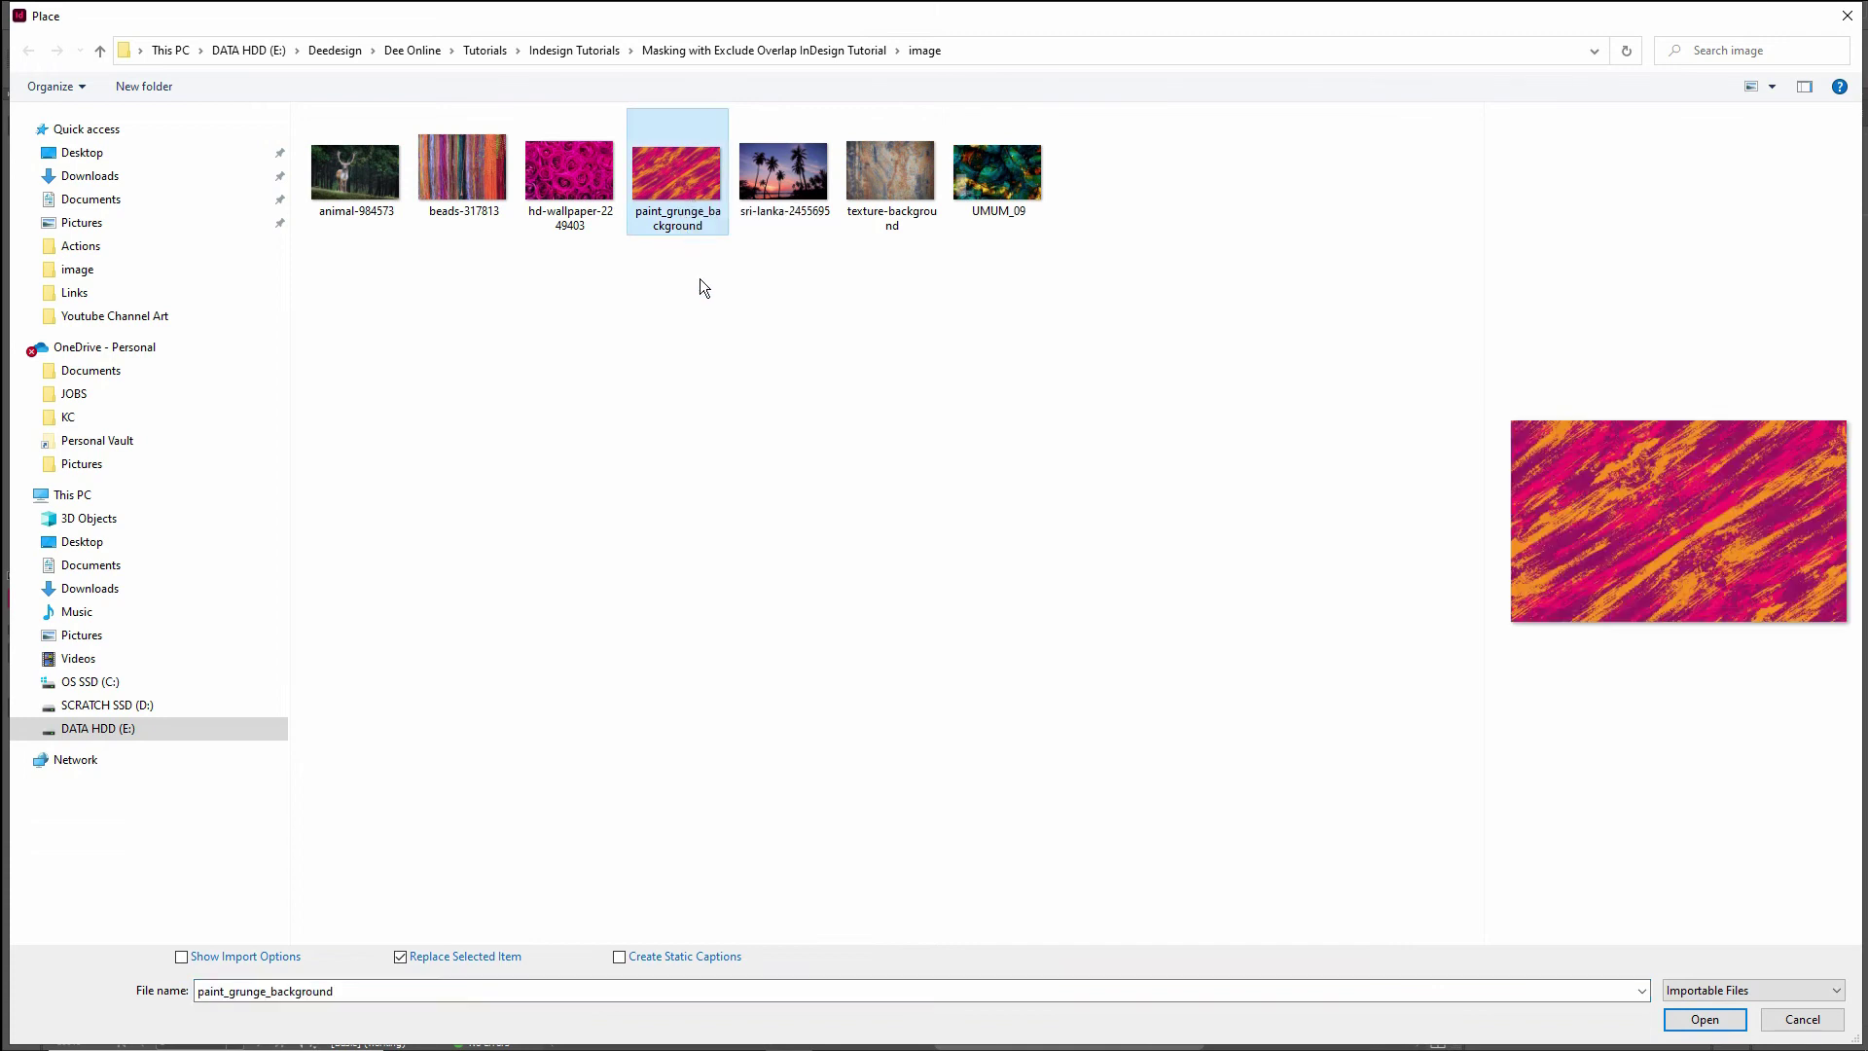
click(1705, 1019)
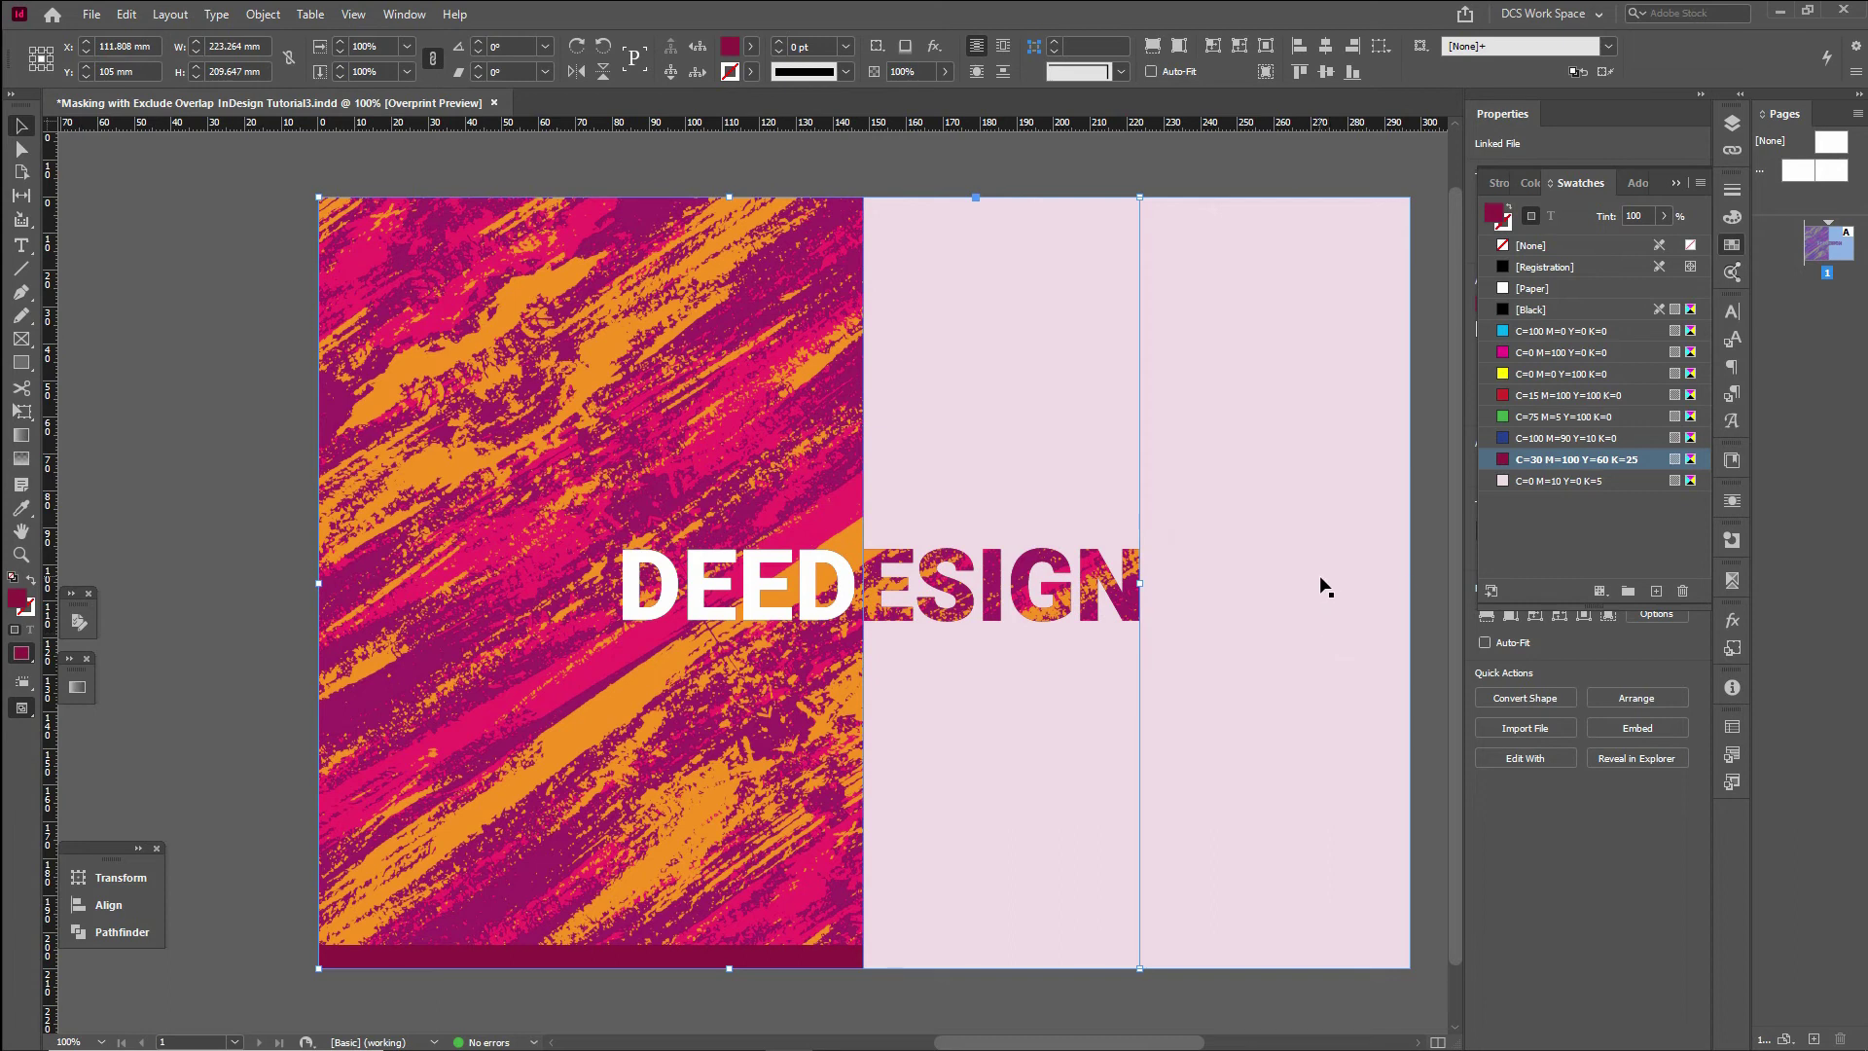
Step: Try a [Black] fill on the right-half rectangle and reapply the C=0 M=10 Y=0 K=5 swatch
click(1321, 585)
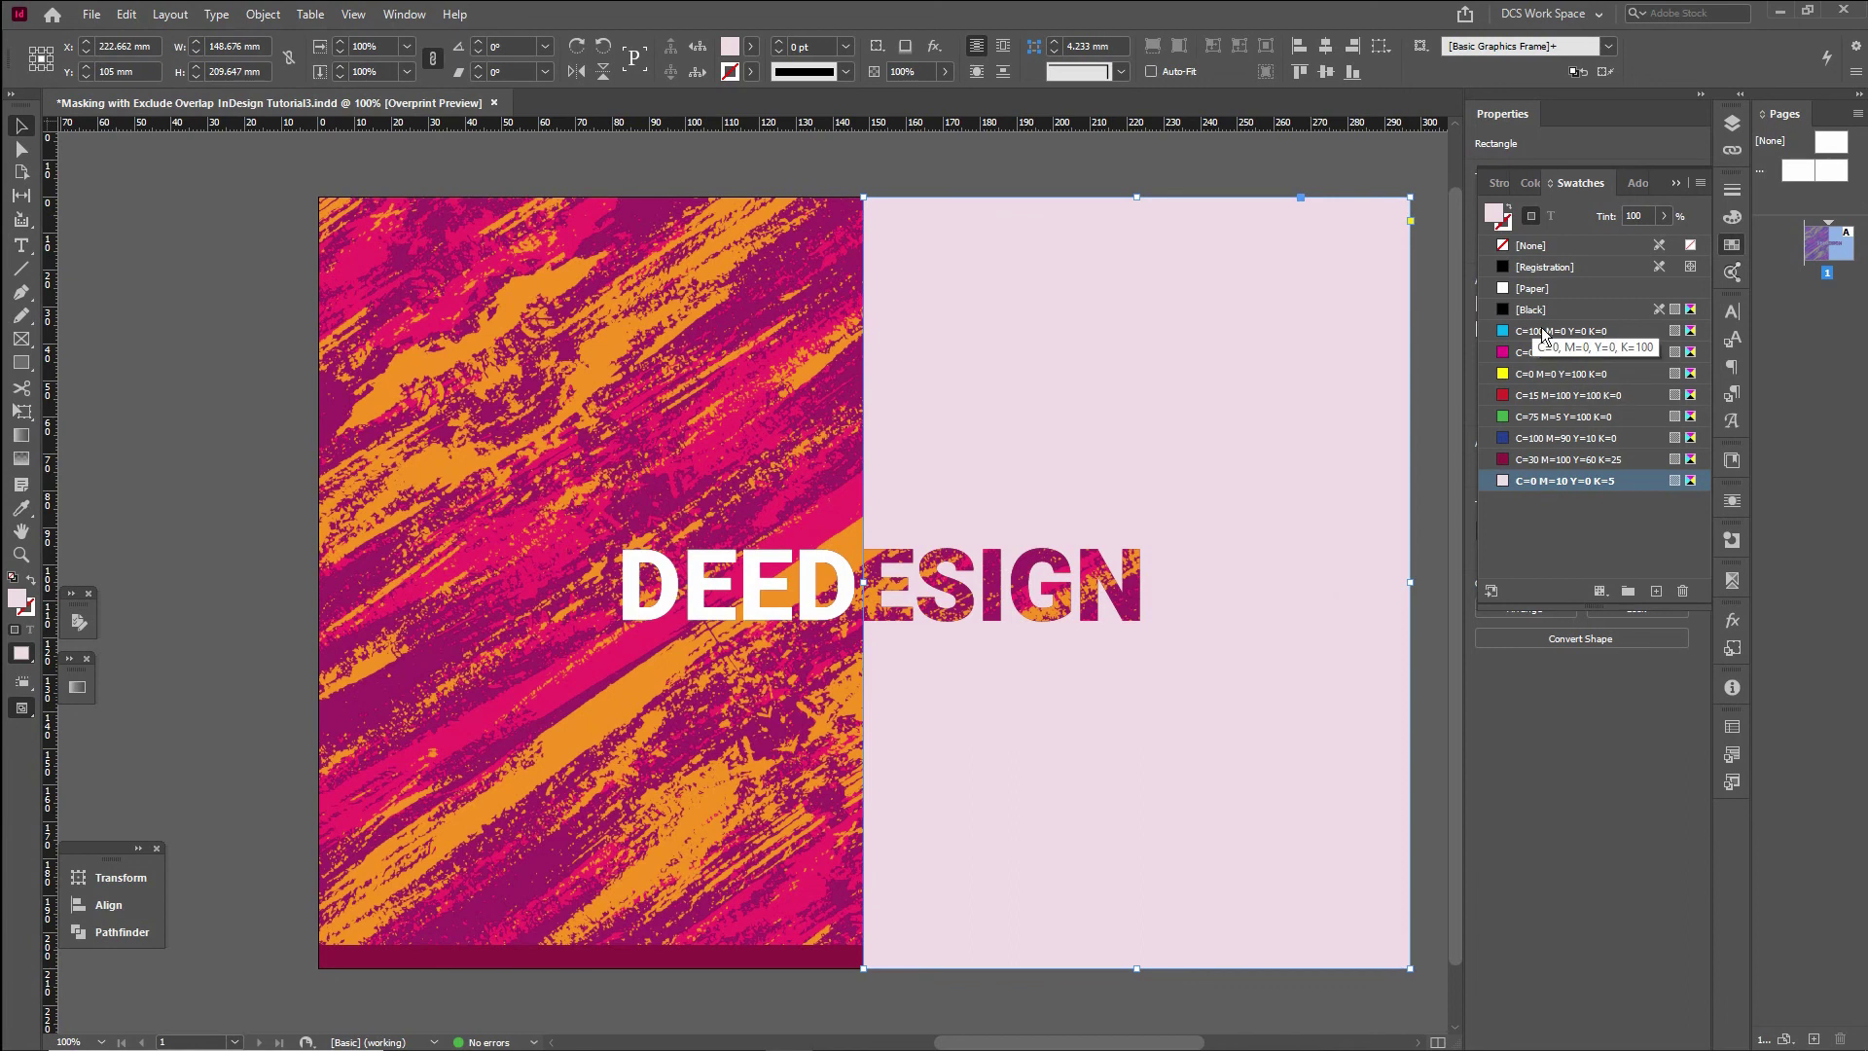
click(1373, 212)
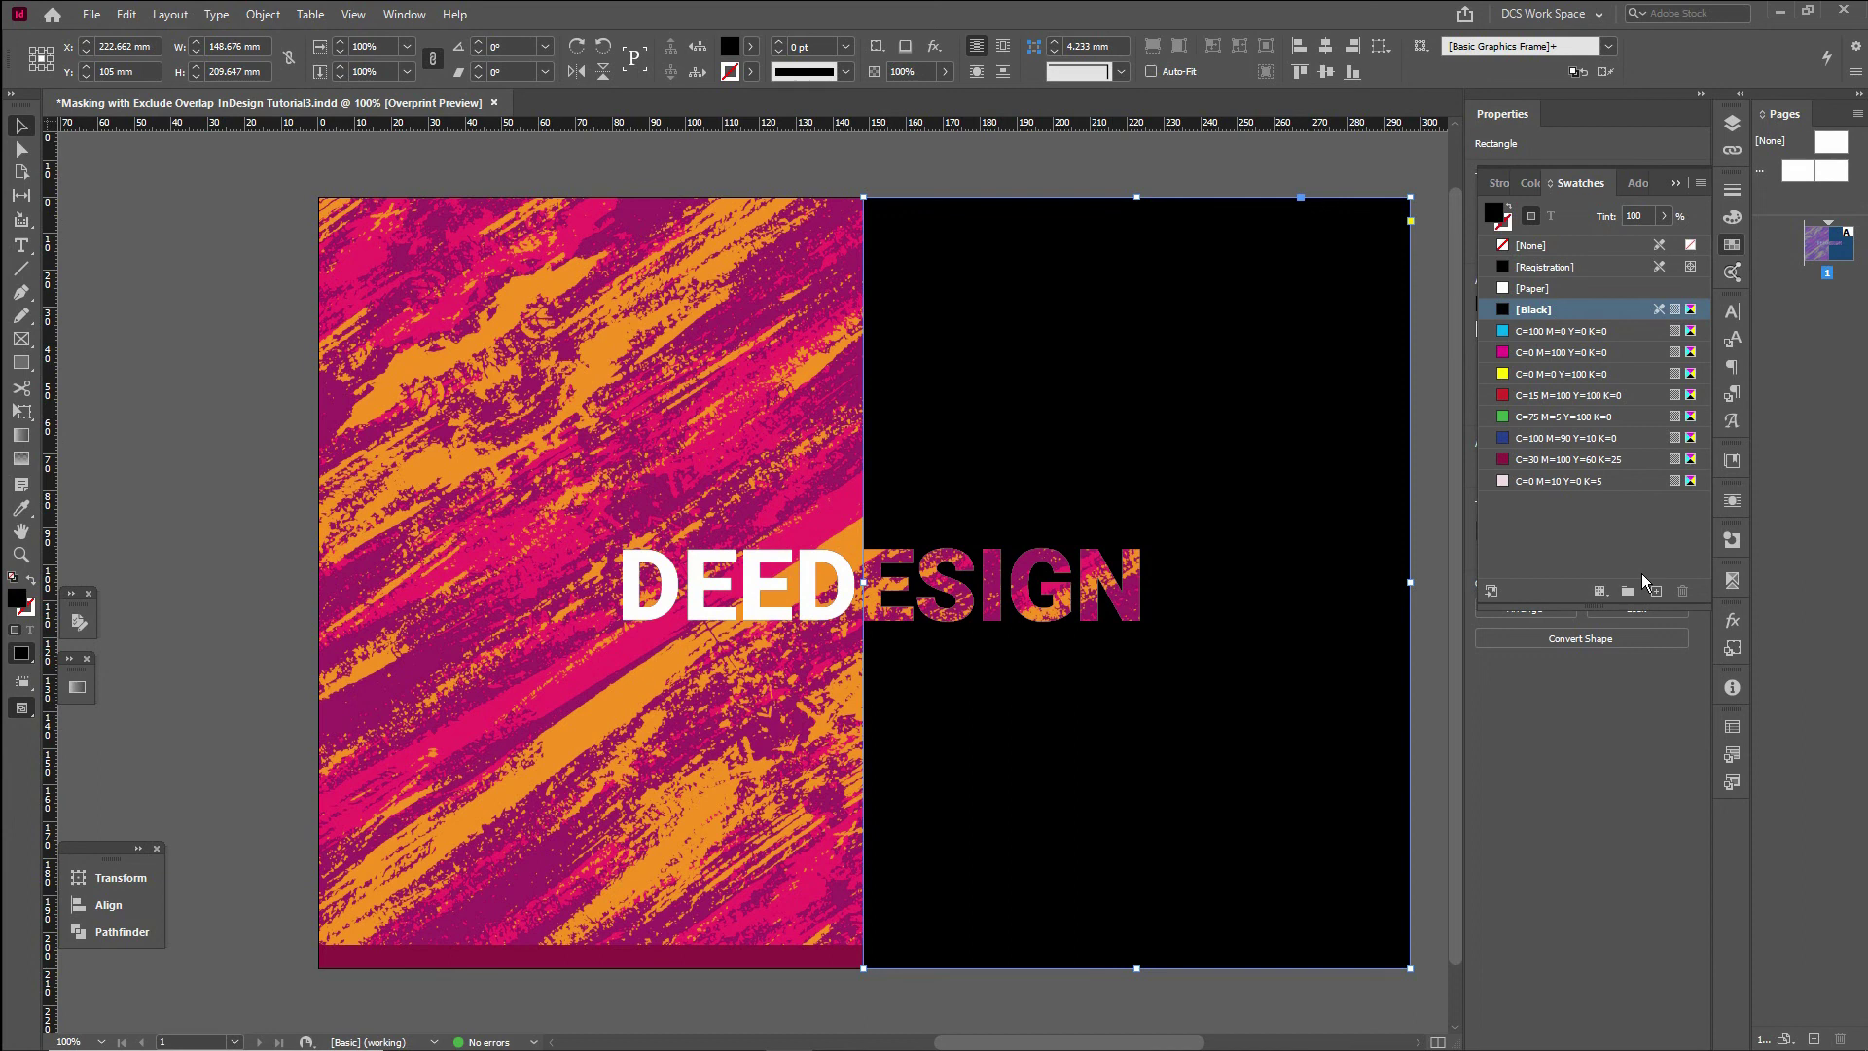
click(1586, 493)
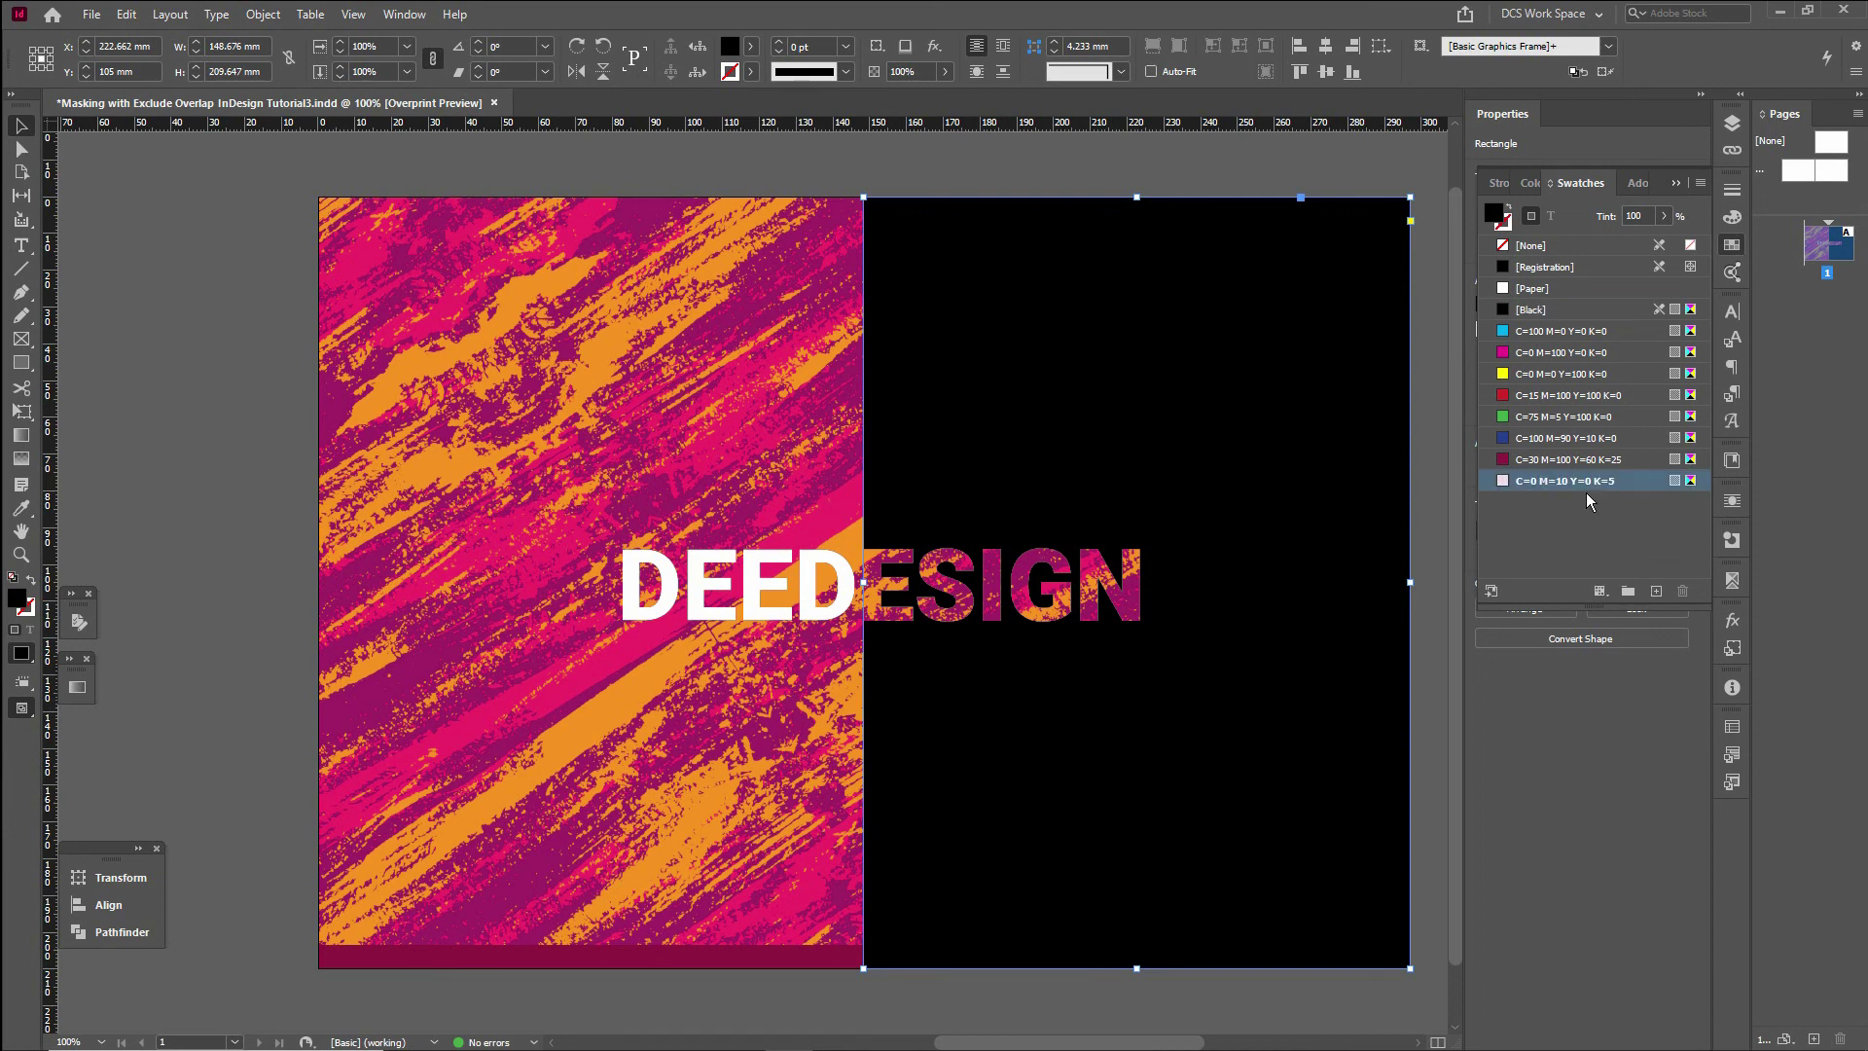